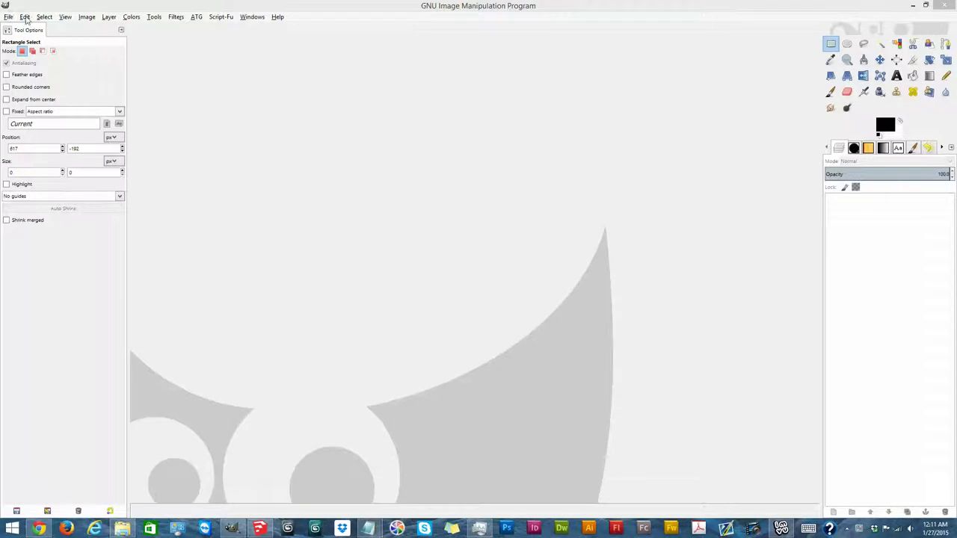
left_click(24, 17)
mouse_move(41, 18)
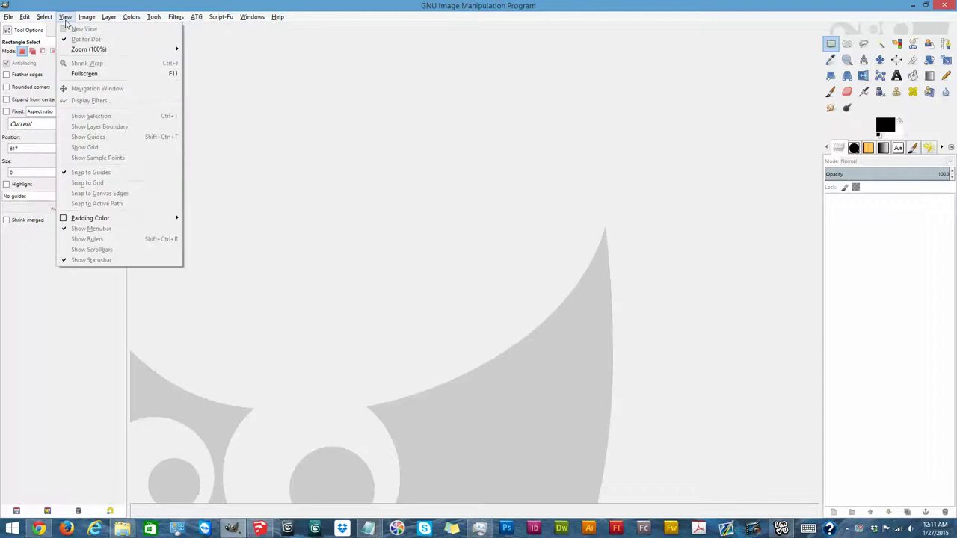
mouse_move(132, 18)
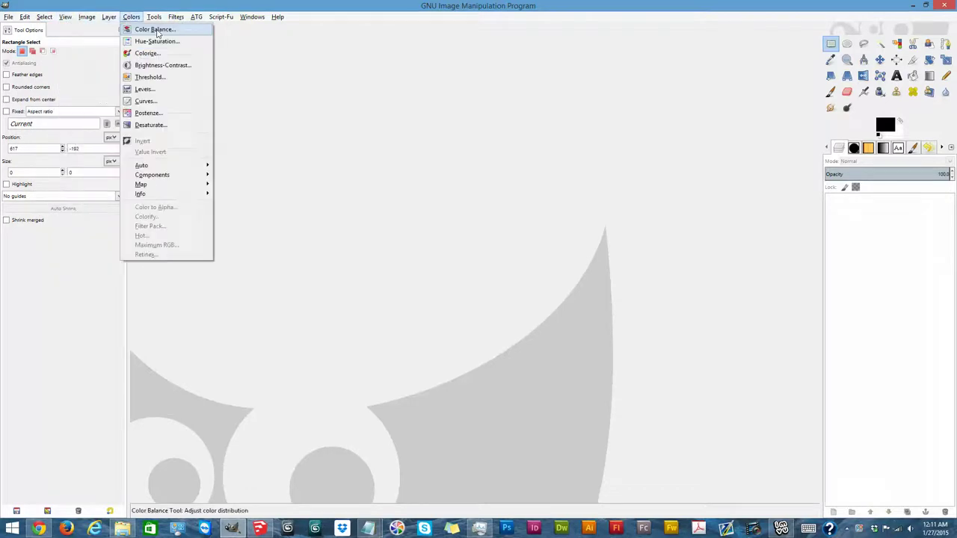
left_click(374, 105)
Step: Create a new blank image 640 px wide and 400 px high
left_click(9, 17)
mouse_move(48, 41)
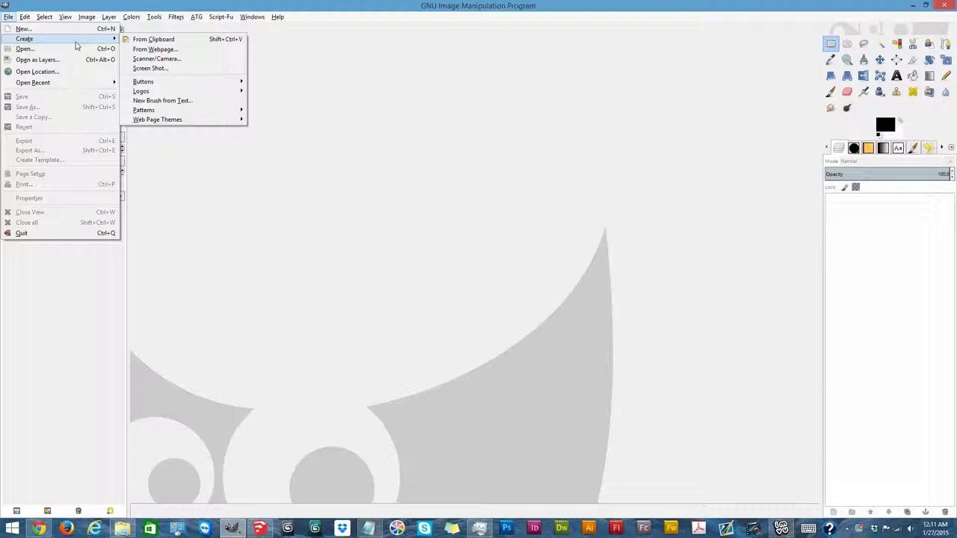
left_click(75, 45)
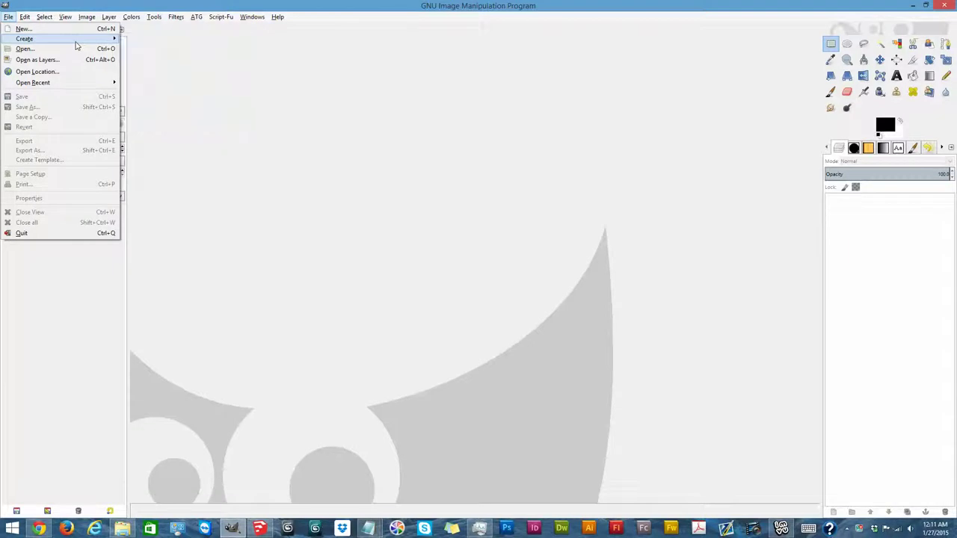
left_click(24, 29)
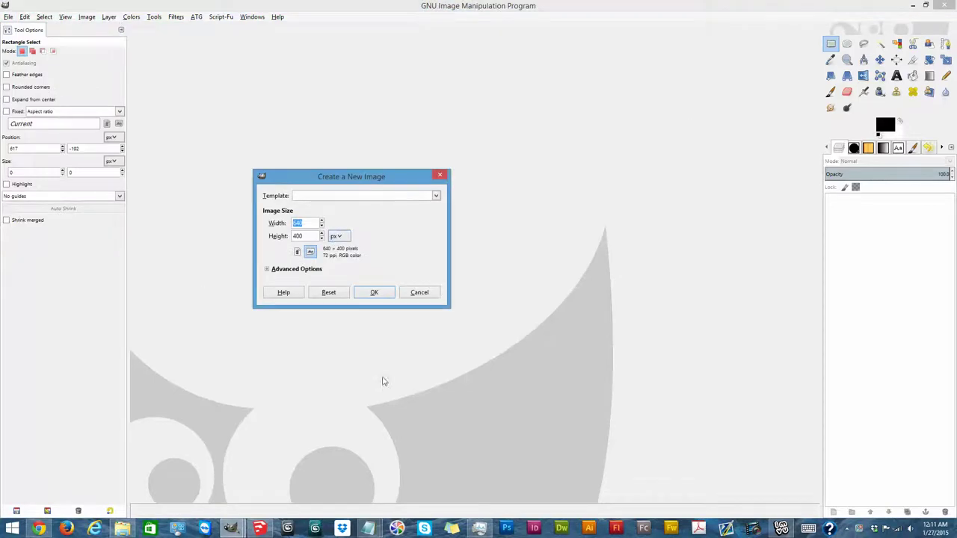
left_click(379, 295)
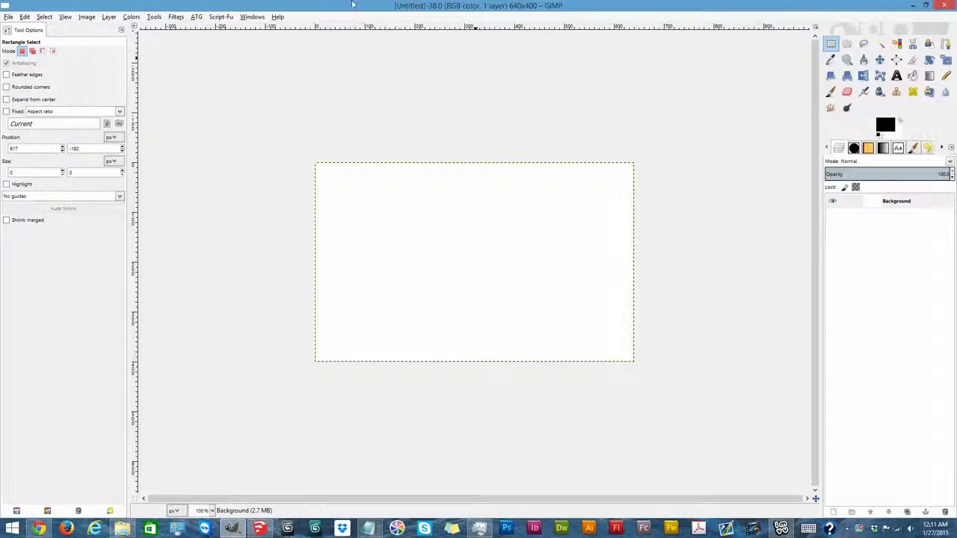
Step: Look through the action categories in the keyboard shortcut configuration and close it without changes
left_click(27, 17)
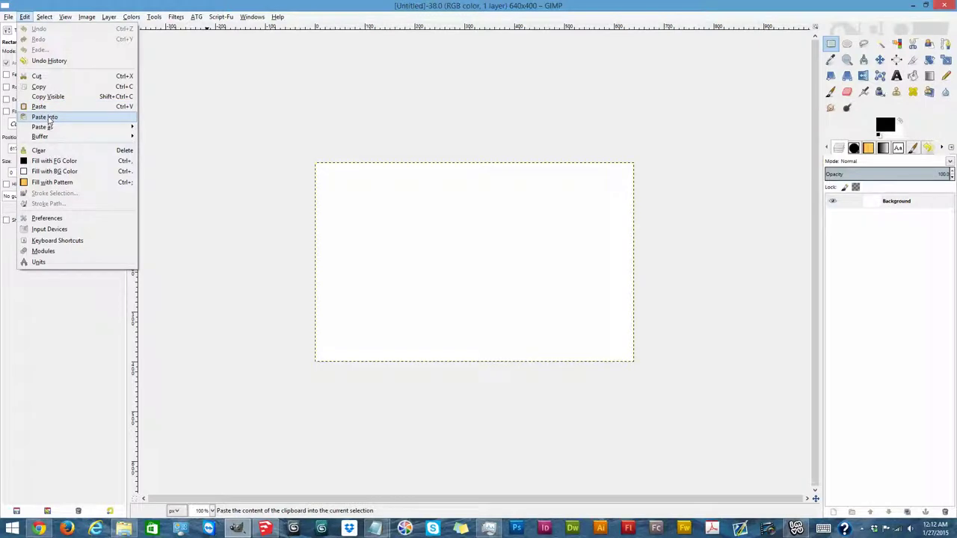
mouse_move(47, 130)
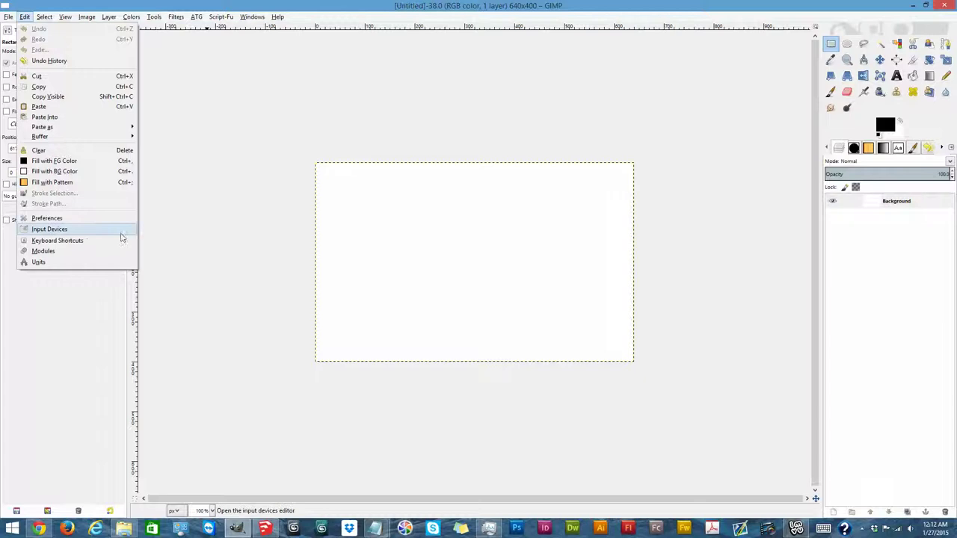
left_click(70, 244)
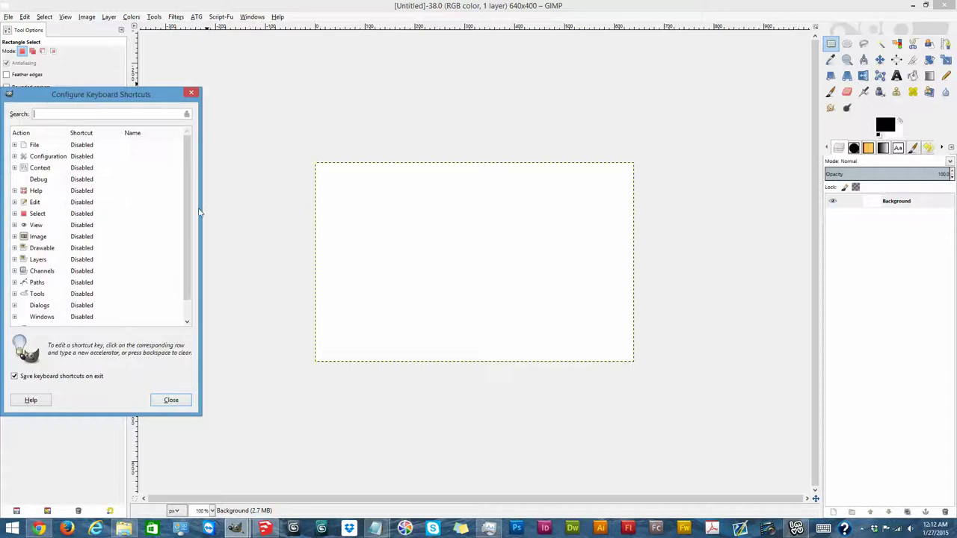
scroll(184, 267, "down", 1)
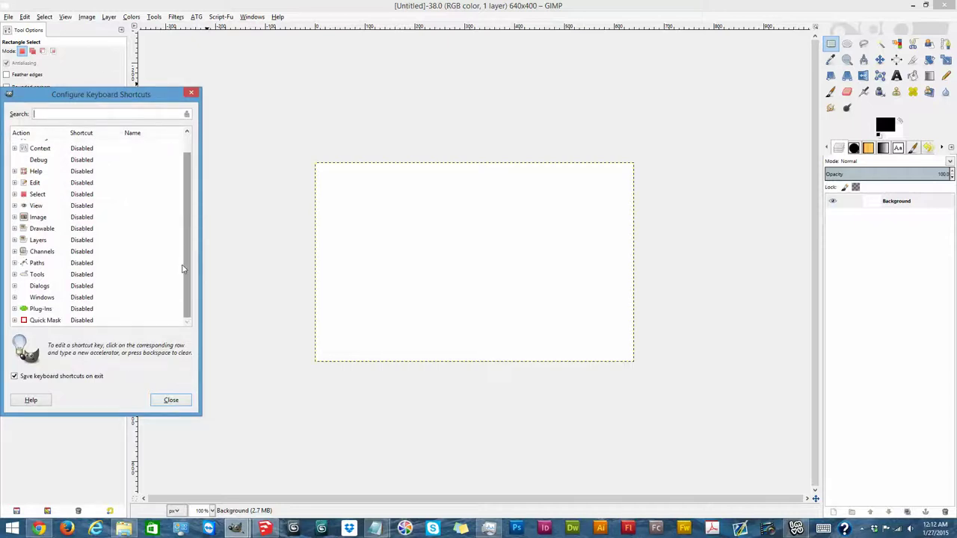
scroll(179, 229, "up", 1)
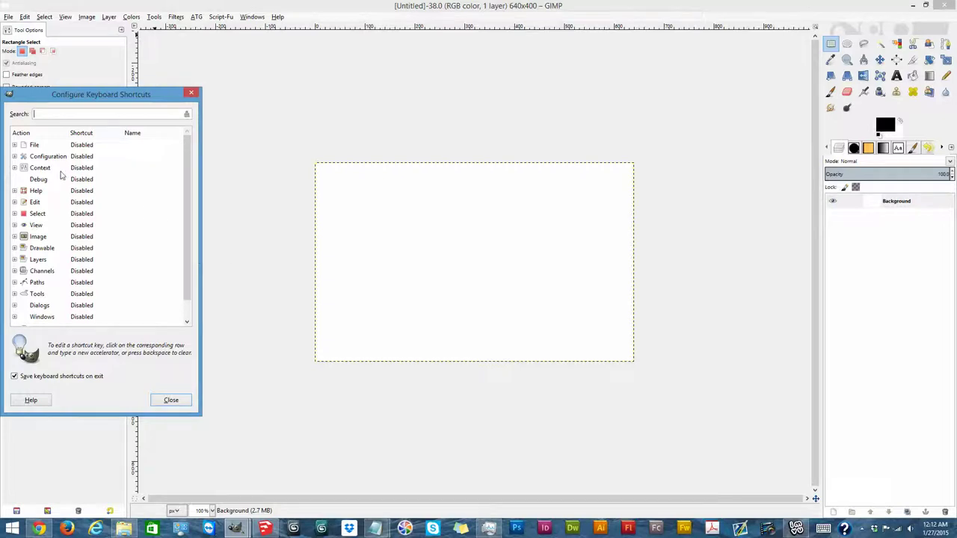
left_click(190, 92)
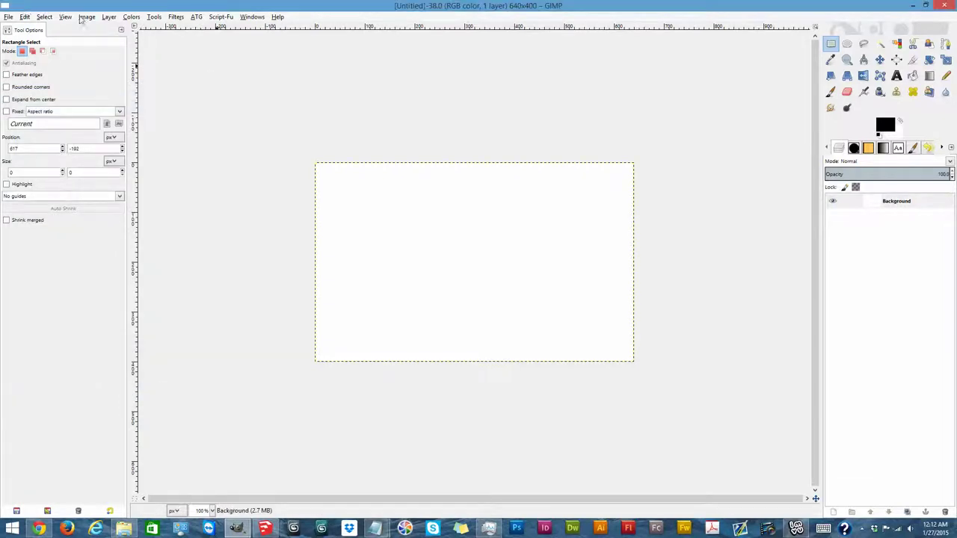
Step: Look through the measurement units listed in the Unit Editor and close it without changes
left_click(27, 17)
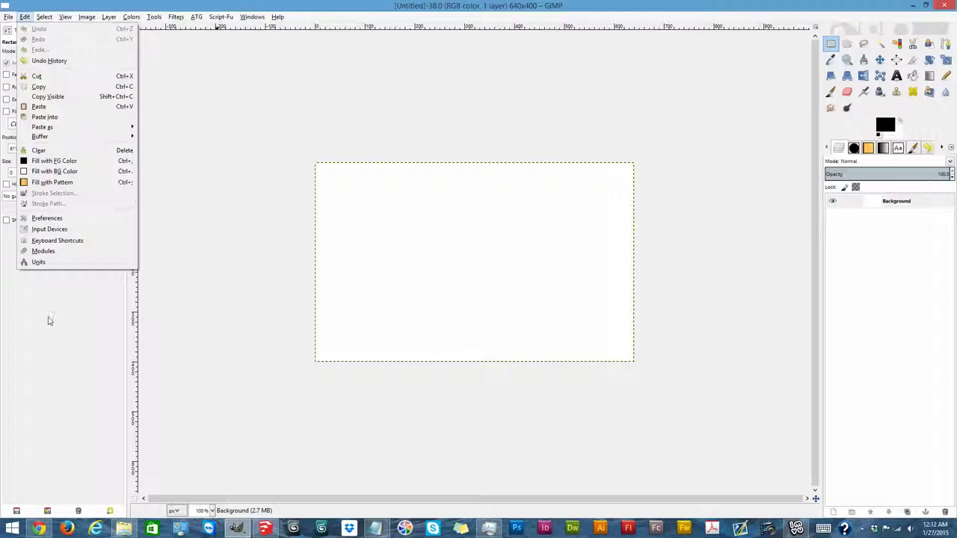
left_click(43, 268)
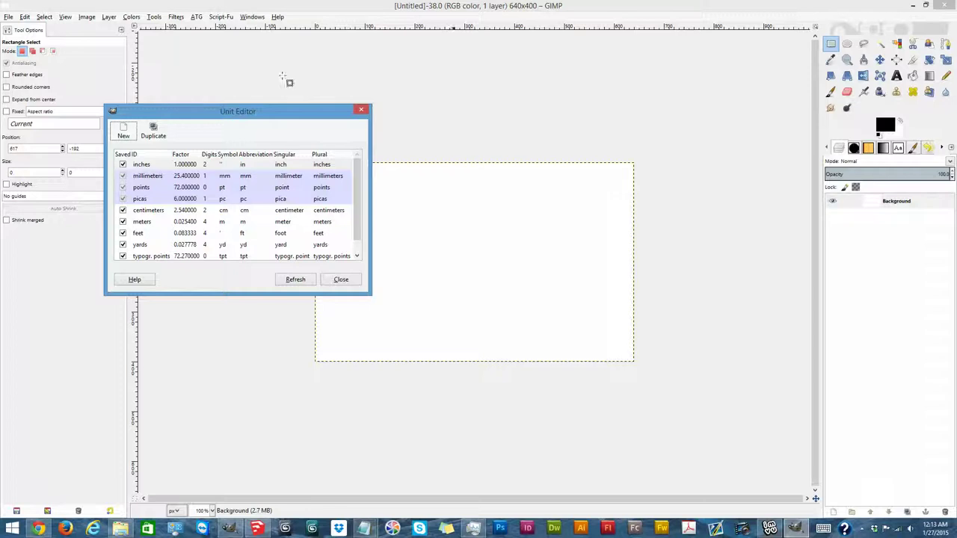
scroll(359, 171, "down", 1)
scroll(359, 170, "up", 1)
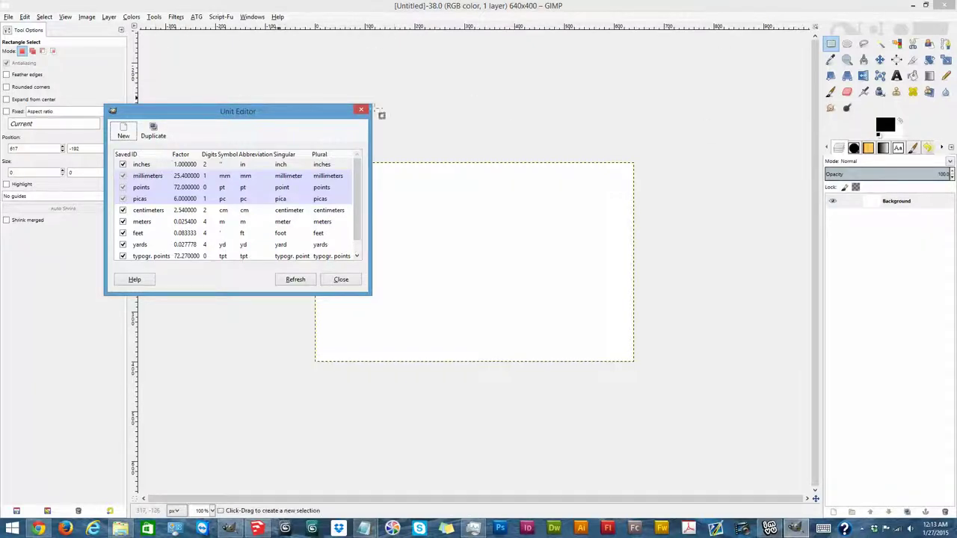
left_click(360, 110)
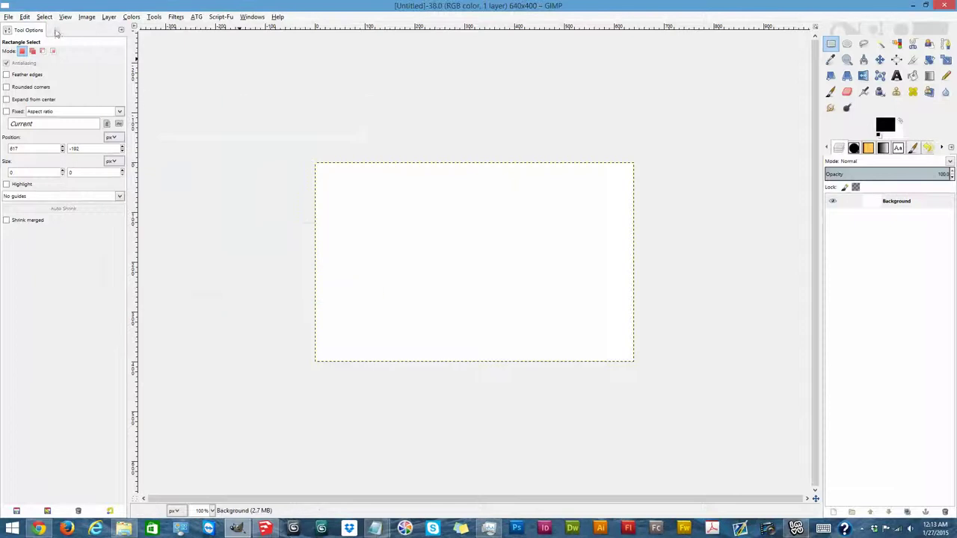
left_click(24, 16)
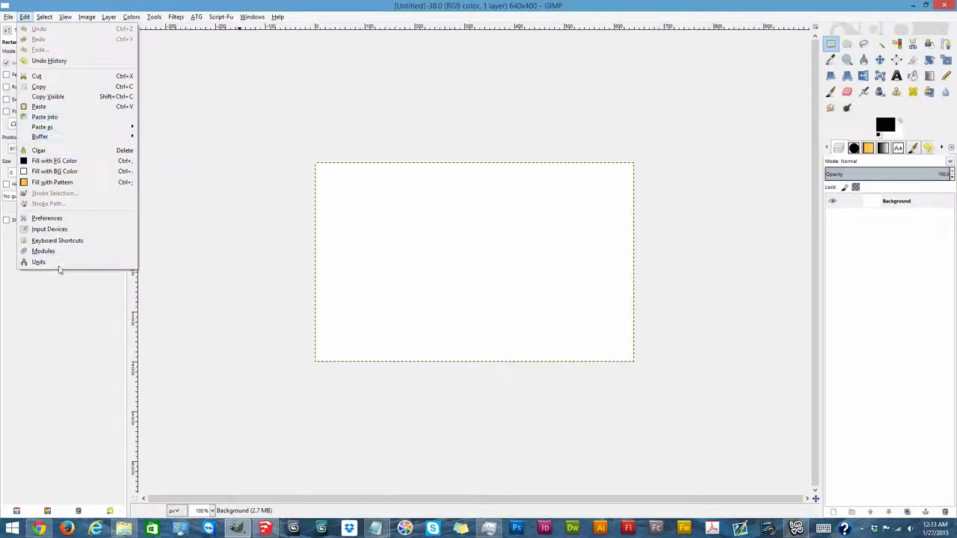
mouse_move(60, 16)
mouse_move(25, 18)
left_click(670, 94)
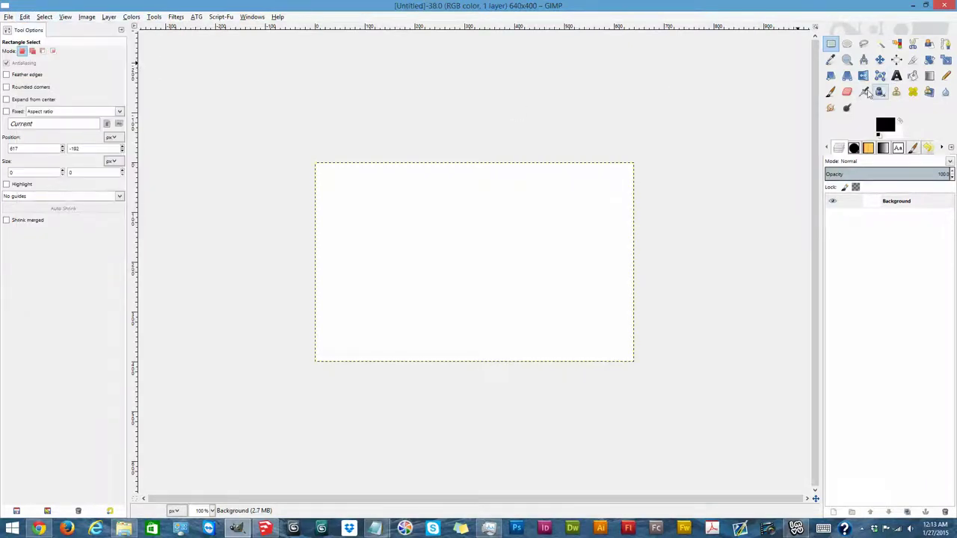
Step: Paint a thick black zigzag scribble across the white canvas with the Paintbrush tool
left_click(830, 91)
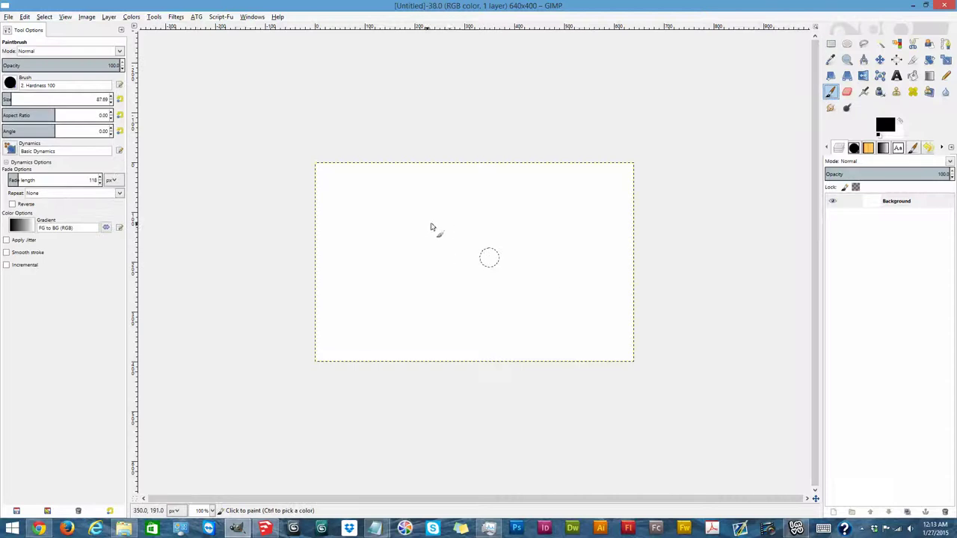
mouse_move(448, 198)
left_mouse_down()
mouse_move(370, 236)
mouse_move(561, 211)
mouse_move(429, 293)
mouse_move(595, 271)
mouse_move(615, 304)
left_mouse_up()
left_click_drag(544, 363, 404, 321)
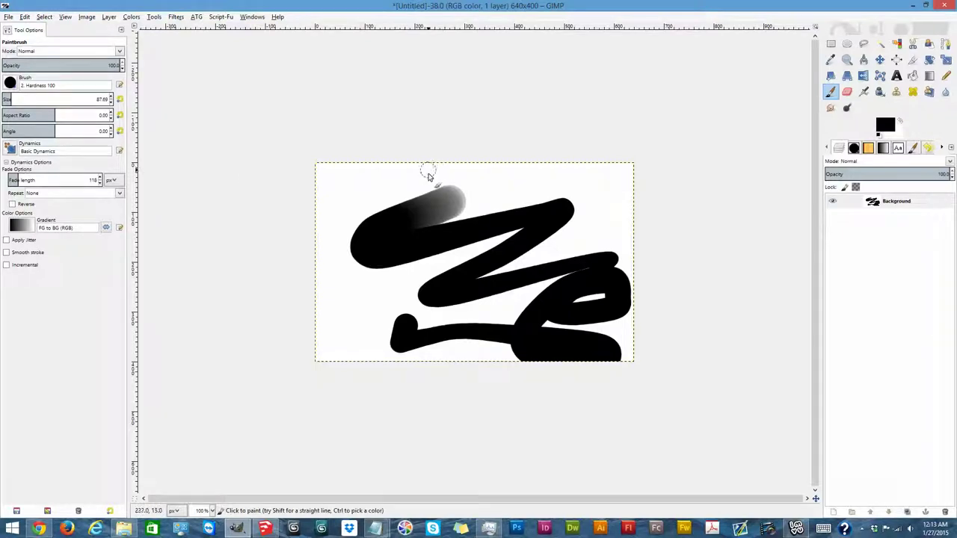
Step: Undo the paintbrush scribble and restore it by picking the Paintbrush state in the undo history
left_click(25, 17)
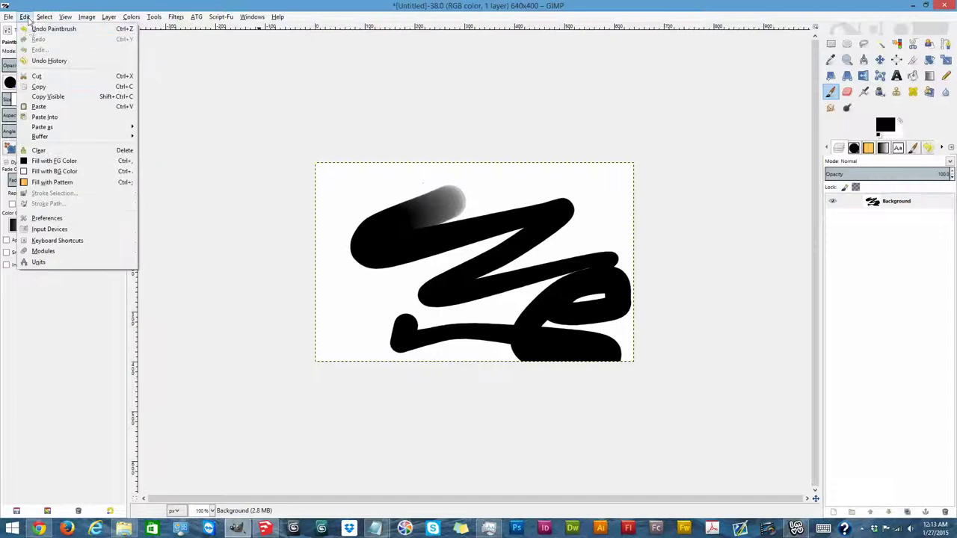
left_click(71, 32)
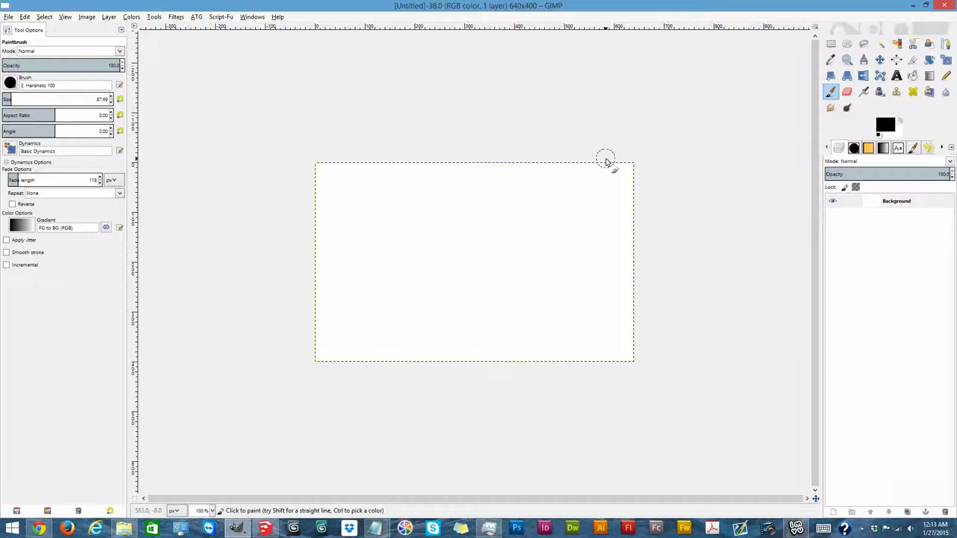
left_click(926, 148)
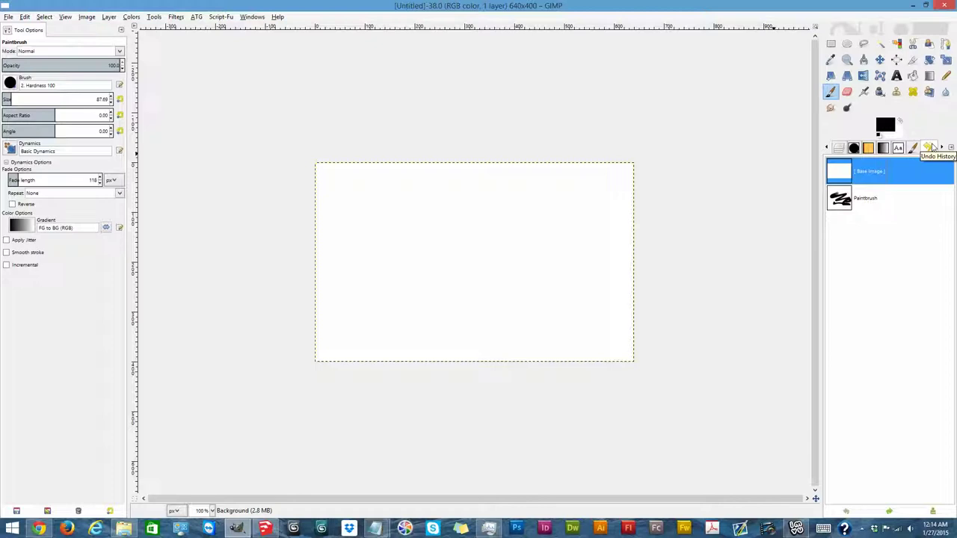
left_click(904, 207)
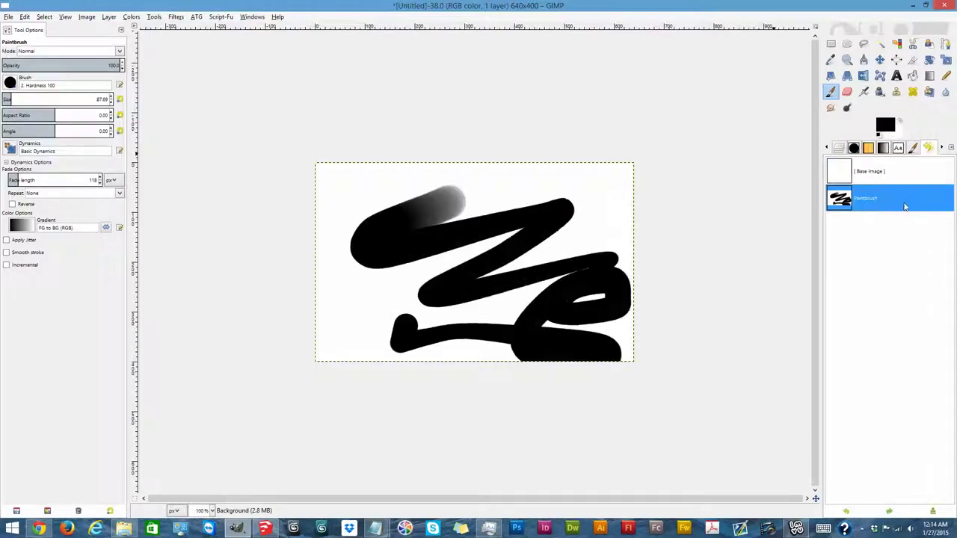
Step: Undo and redo the paintbrush scribble twice in a row
left_click(25, 16)
left_click(30, 28)
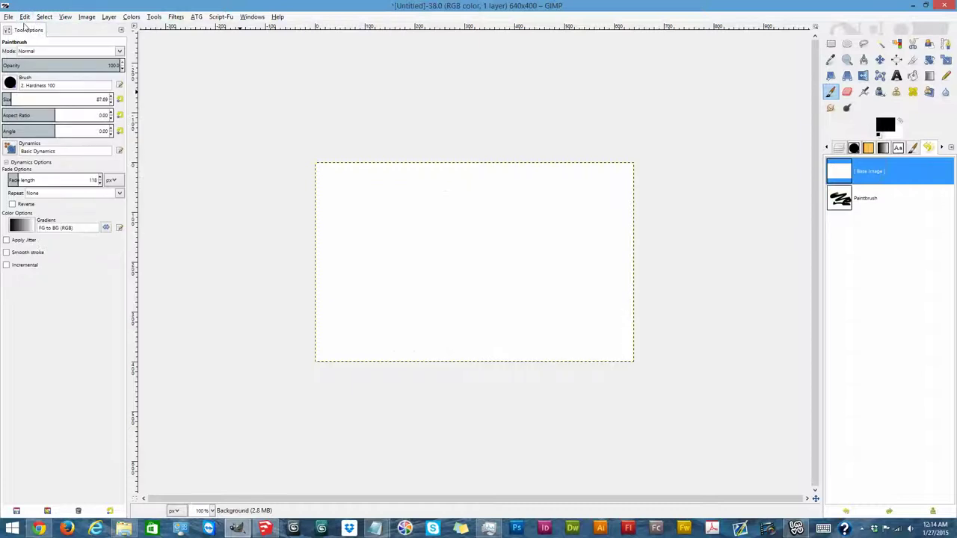
left_click(25, 16)
left_click(30, 41)
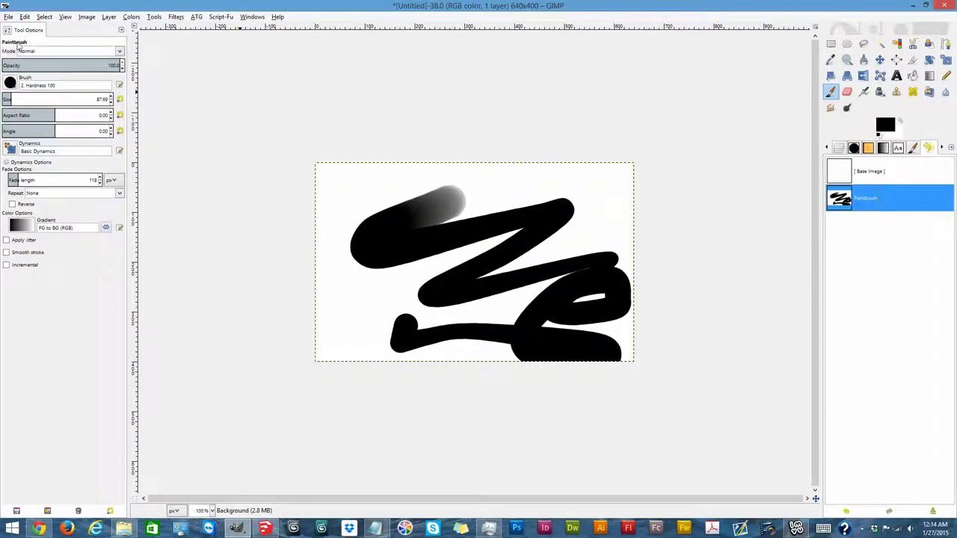
key("ctrl+z")
key("ctrl+y")
Step: Cut the painted Background layer to the clipboard and undo the cut
left_click(24, 17)
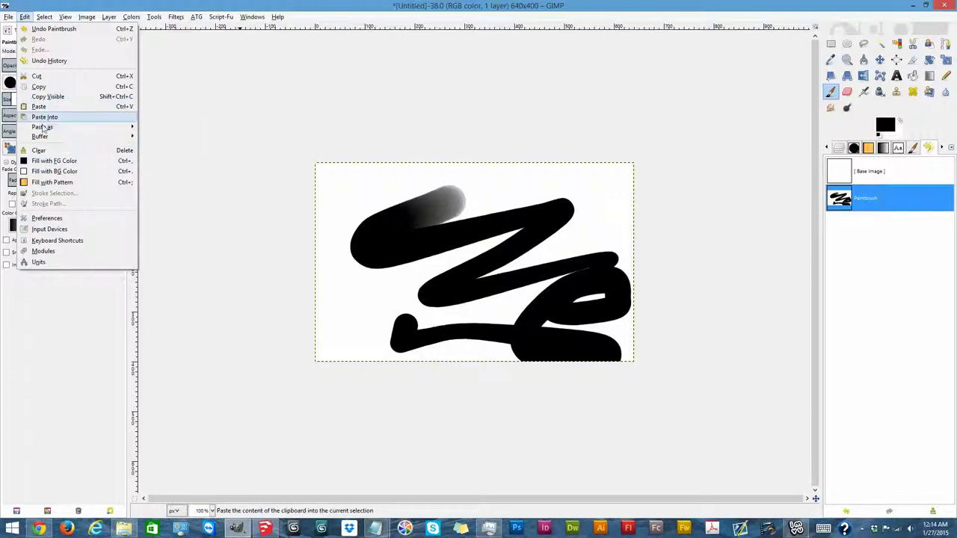
mouse_move(42, 132)
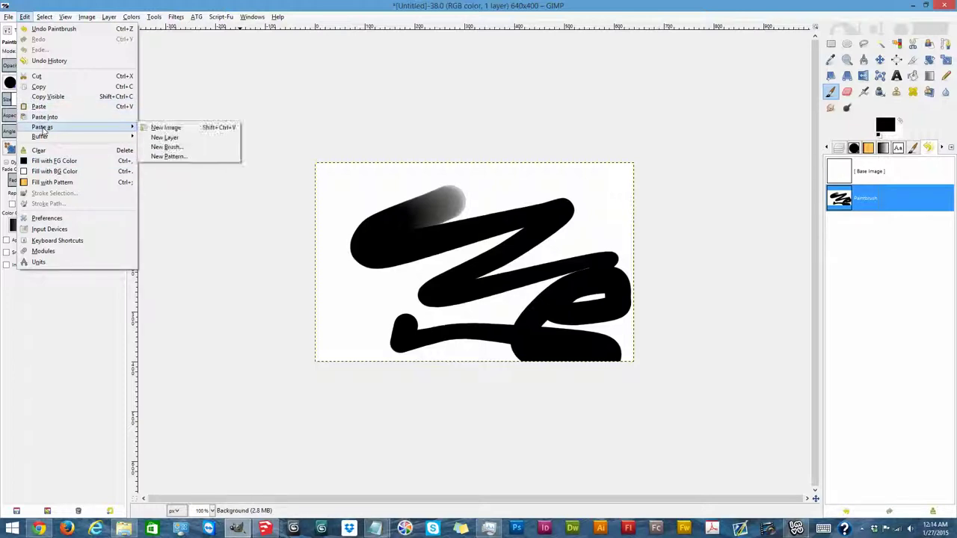
left_click(47, 78)
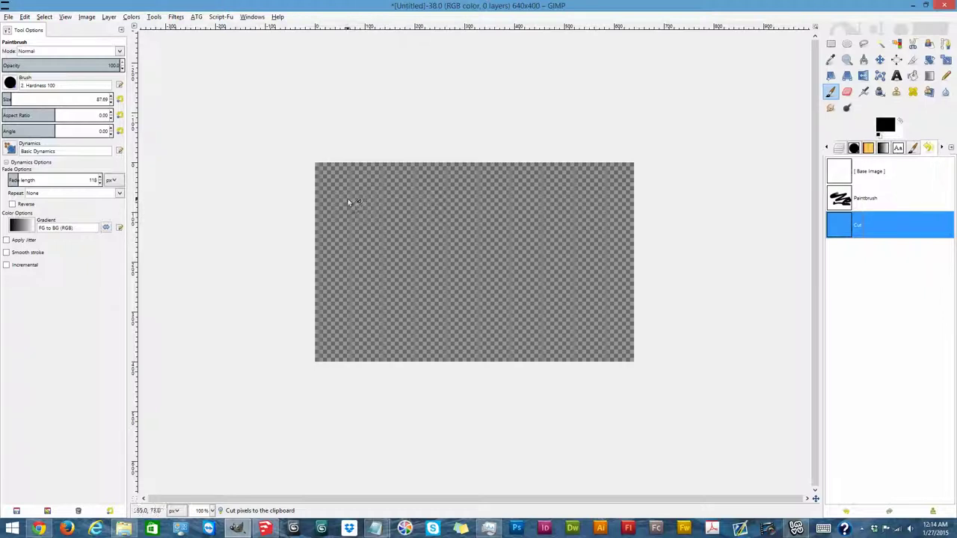
key("ctrl+z")
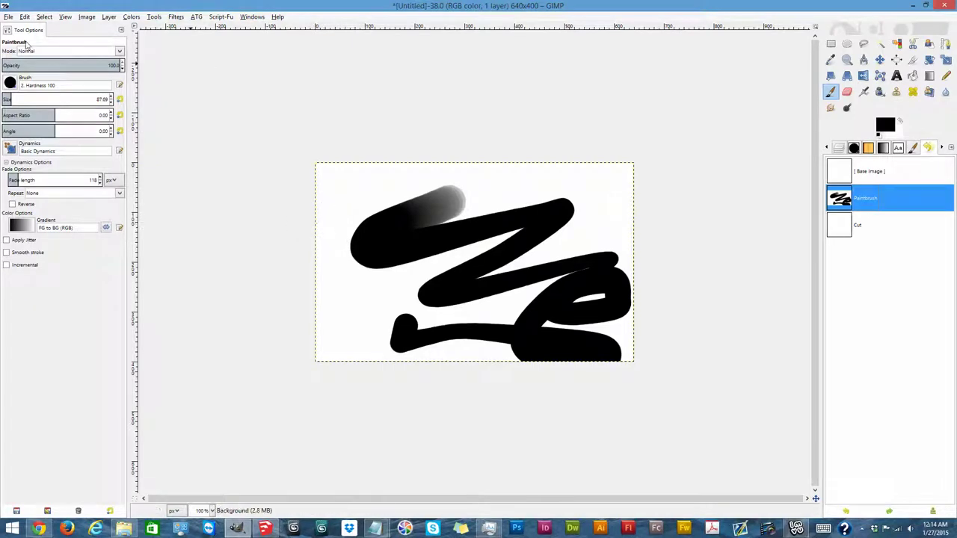
Step: Copy the painted Background layer and paste it twice onto the canvas
left_click(25, 16)
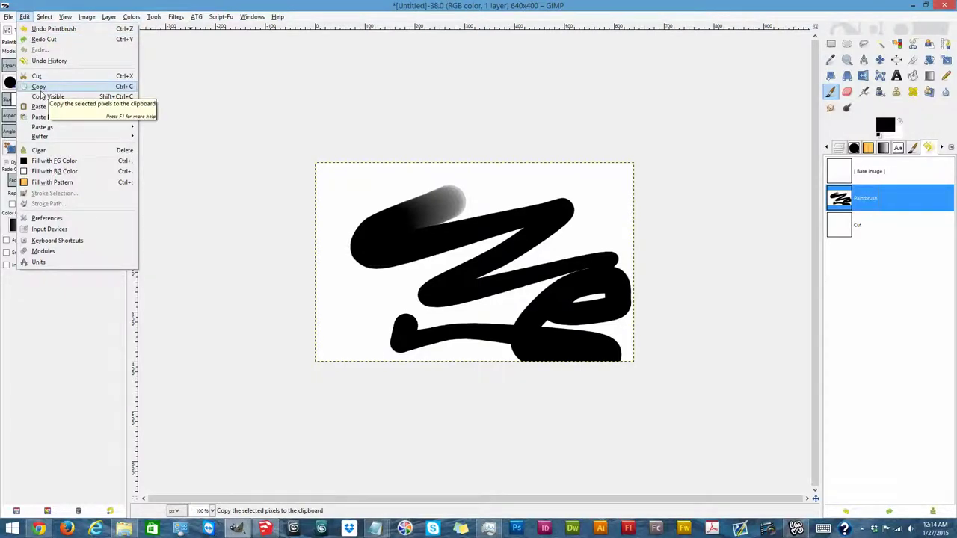
left_click(281, 167)
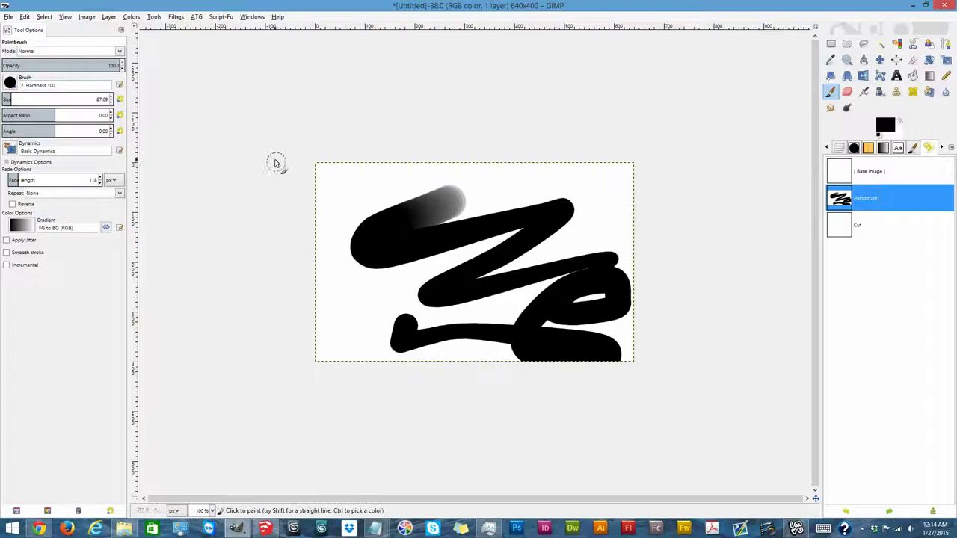
key("ctrl+c")
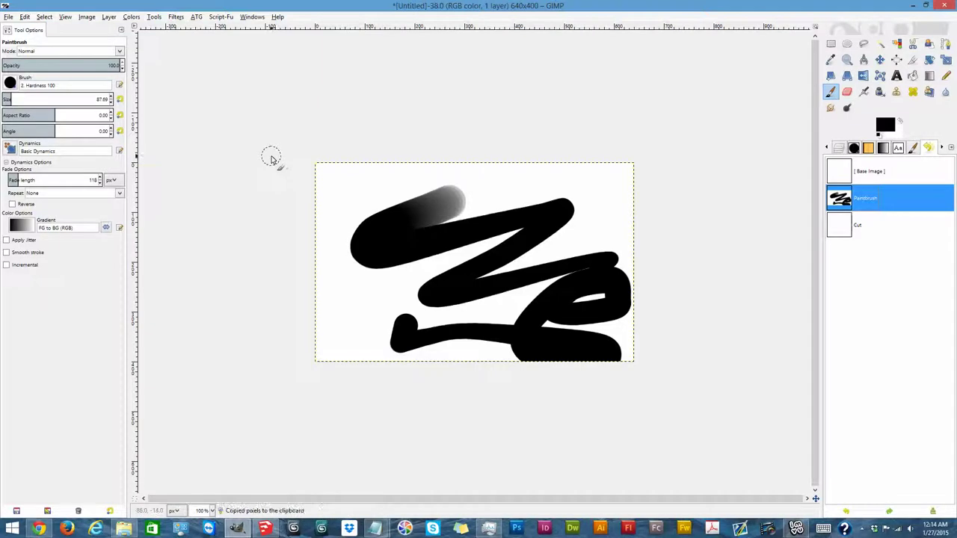
key("ctrl+v")
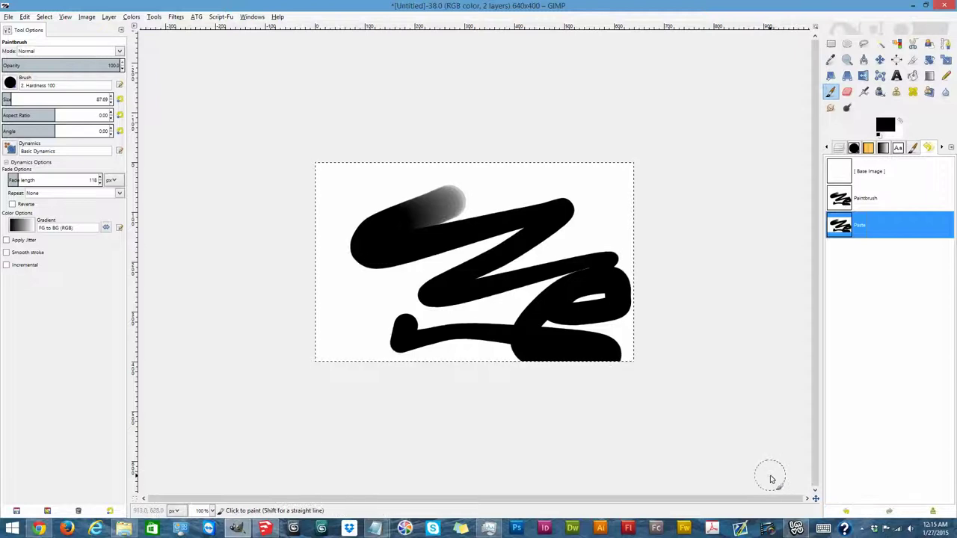
key("ctrl+v")
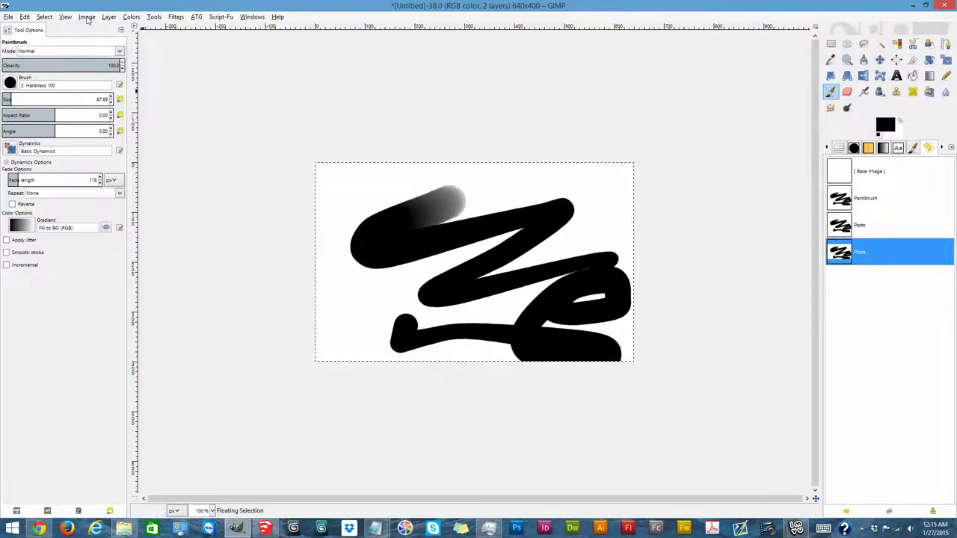
Step: Turn the floating pasted selection into a new layer
left_click(839, 147)
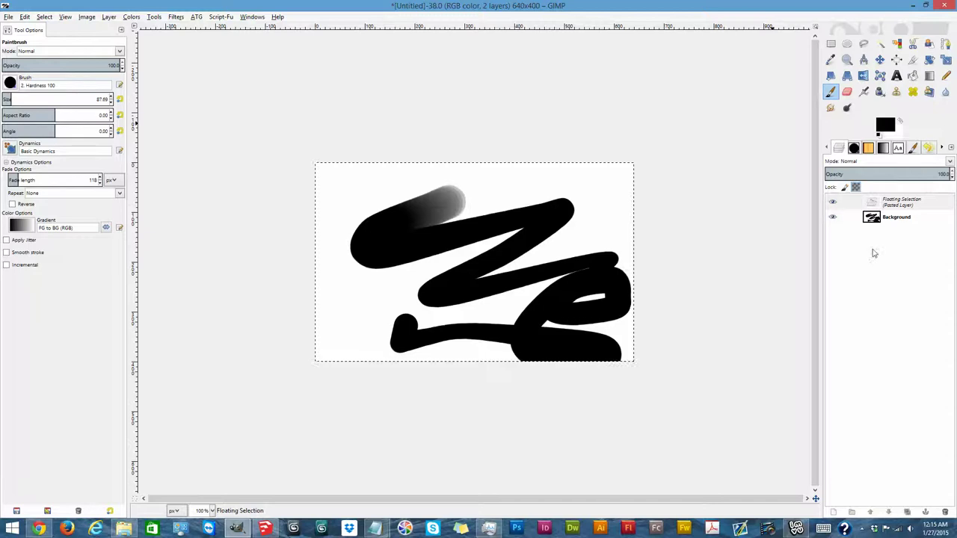
left_click(835, 512)
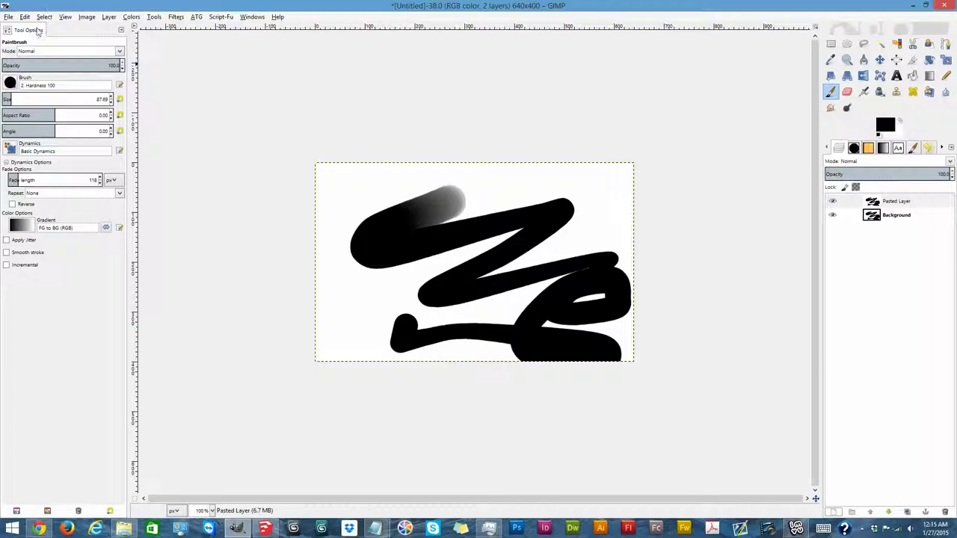
Step: Undo the new layer, the pastes and the paintbrush scribble back to the blank white canvas
key("ctrl+z")
key("ctrl+z")
key("ctrl+z")
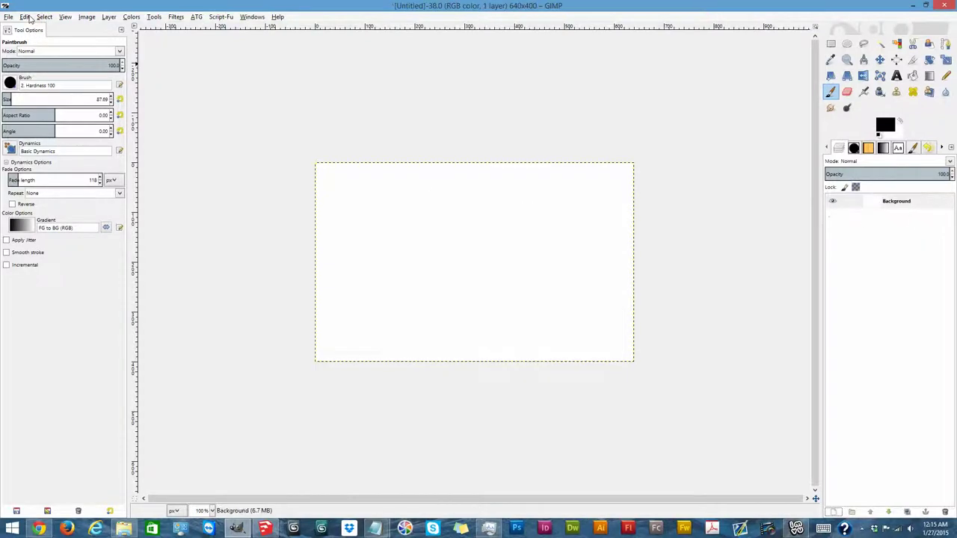
Step: Delete the Background layer and add a new 640 x 400 px layer filled with transparency
left_click(944, 512)
left_click(832, 513)
left_click(207, 279)
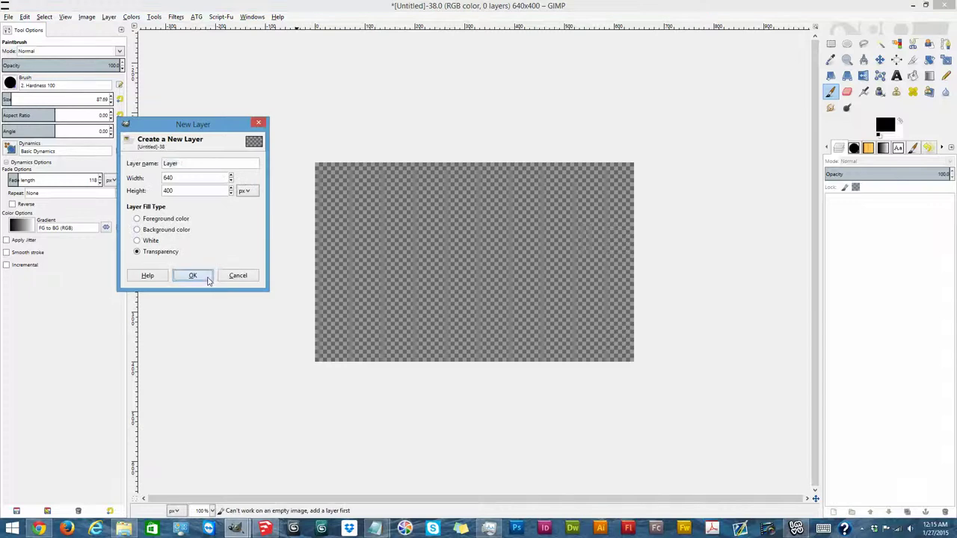
Step: Set the brush size to 10 and handwrite "Hi guys" on the transparent layer with the Paintbrush
double_click(102, 99)
type("10")
key("Return")
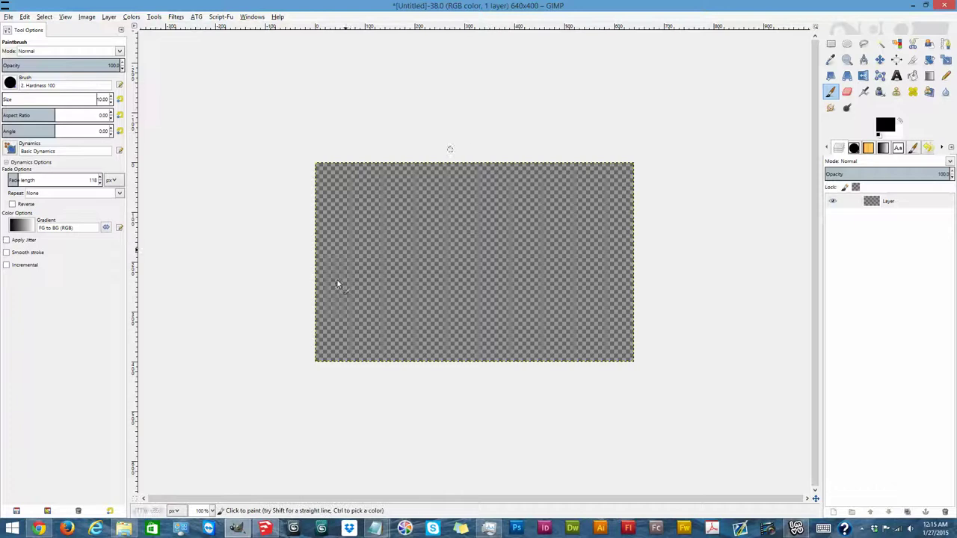
mouse_move(336, 234)
left_mouse_down()
mouse_move(356, 221)
mouse_move(367, 284)
mouse_move(354, 256)
mouse_move(368, 217)
mouse_move(388, 231)
mouse_move(389, 217)
mouse_move(431, 259)
mouse_move(415, 296)
left_mouse_up()
left_click(400, 226)
mouse_move(463, 266)
left_mouse_down()
mouse_move(489, 234)
mouse_move(478, 278)
left_mouse_up()
left_click_drag(507, 238, 495, 258)
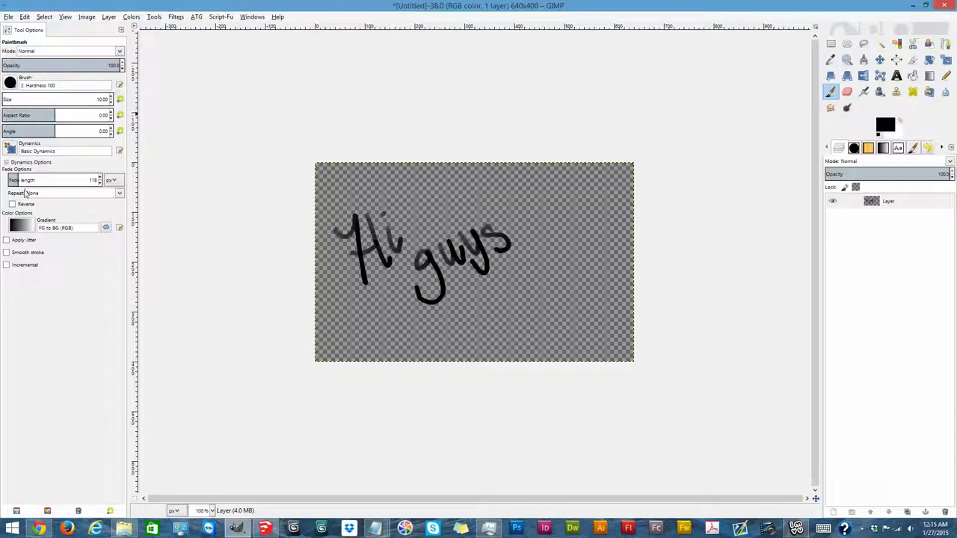
Step: Try a zigzag stroke below the handwriting with the fade length at 1577, and undo the stroke
mouse_move(16, 181)
left_mouse_down()
mouse_move(144, 181)
mouse_move(368, 266)
mouse_move(345, 317)
mouse_move(394, 308)
mouse_move(411, 318)
left_mouse_up()
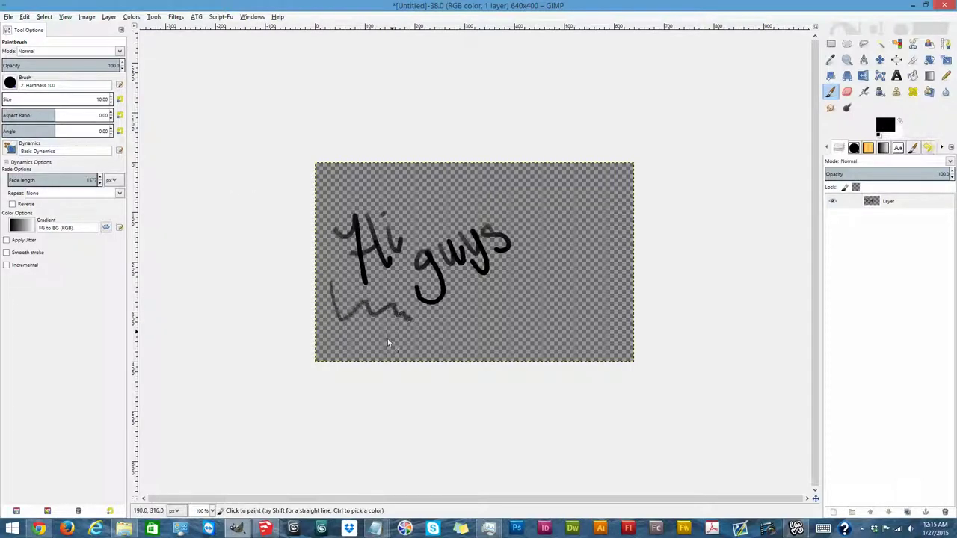
key("ctrl+z")
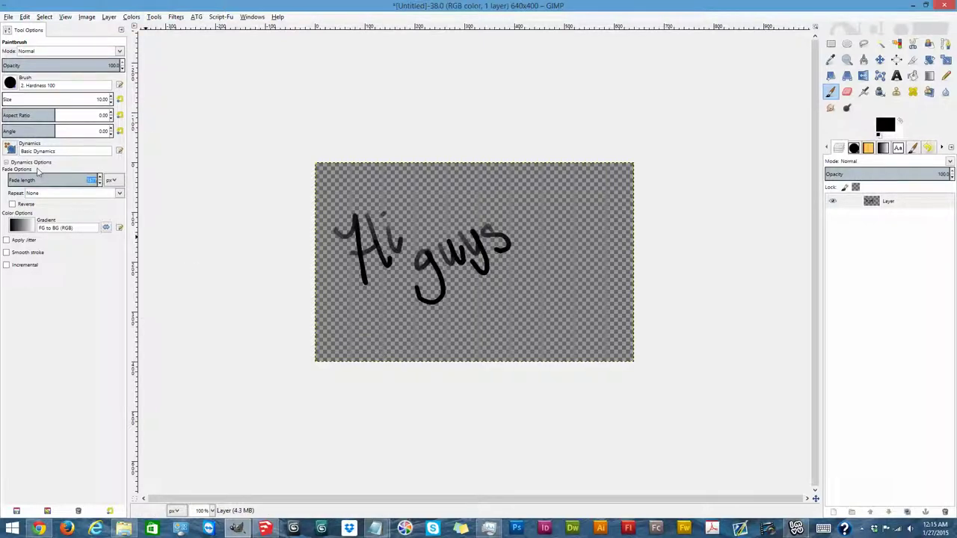
Step: Set the fade length to 0 and paint a short zigzag stroke below the end of "guys"
left_click_drag(38, 172, 6, 181)
mouse_move(498, 279)
left_mouse_down()
mouse_move(507, 305)
mouse_move(544, 295)
mouse_move(565, 302)
left_mouse_up()
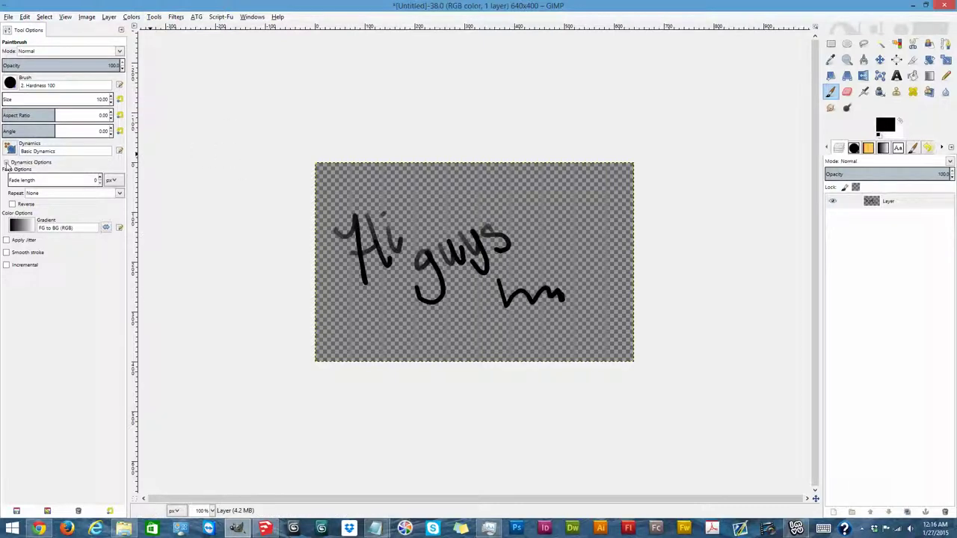
left_click(6, 163)
left_click(6, 163)
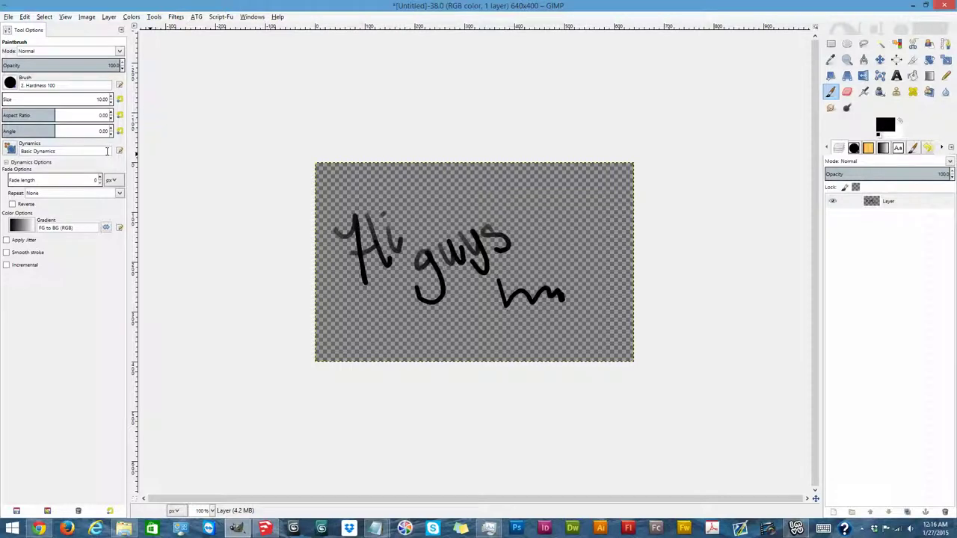
left_click(12, 150)
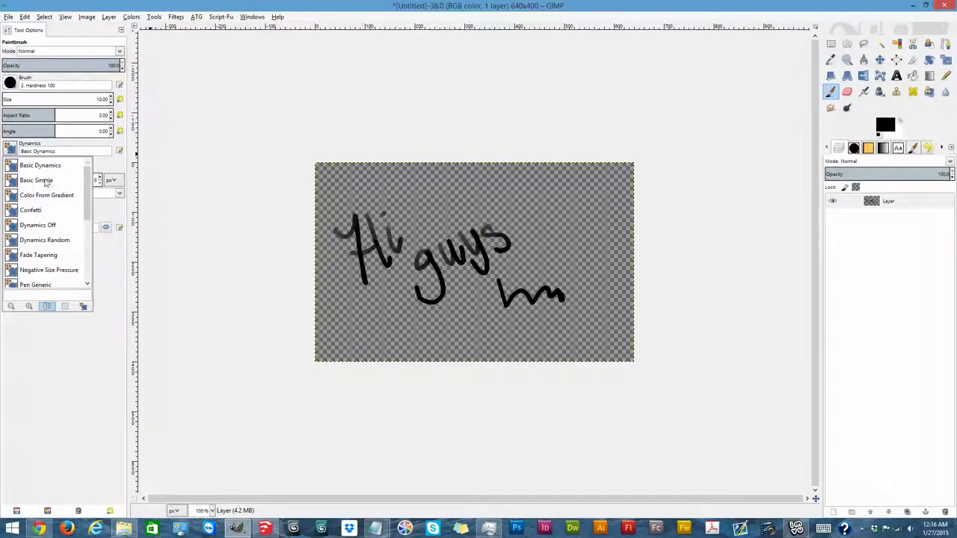
scroll(88, 183, "down", 5)
scroll(88, 183, "up", 5)
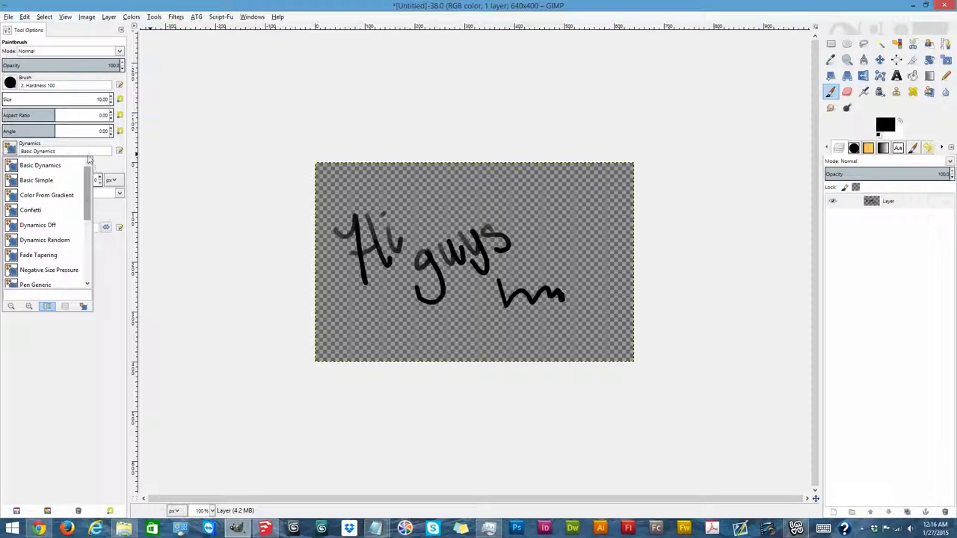
left_click(158, 139)
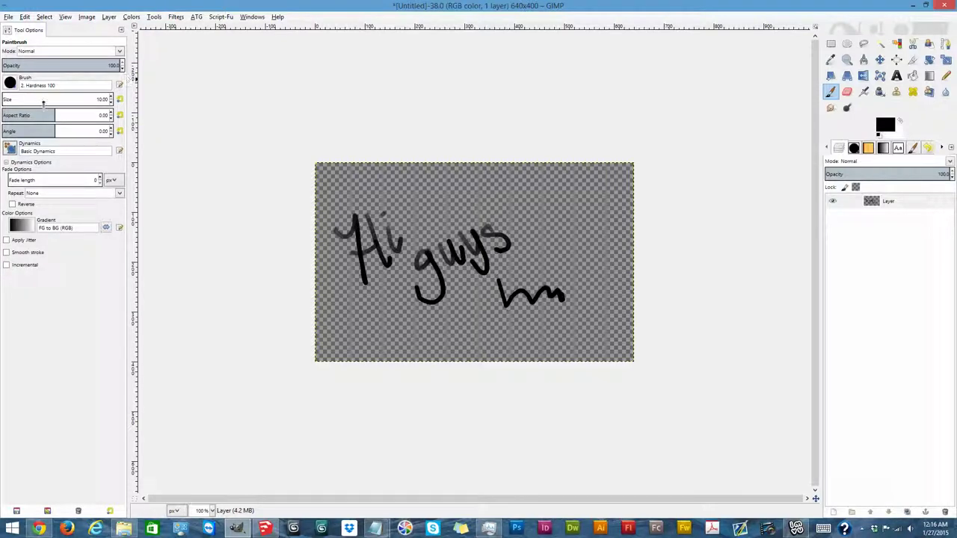
Step: Paste the copied scribble from the clipboard as a new image
left_click(25, 18)
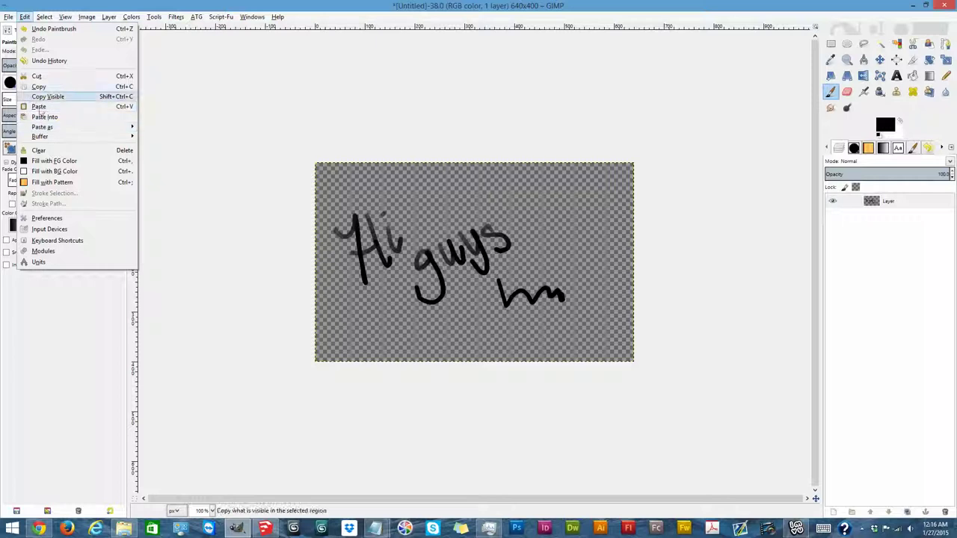
mouse_move(125, 130)
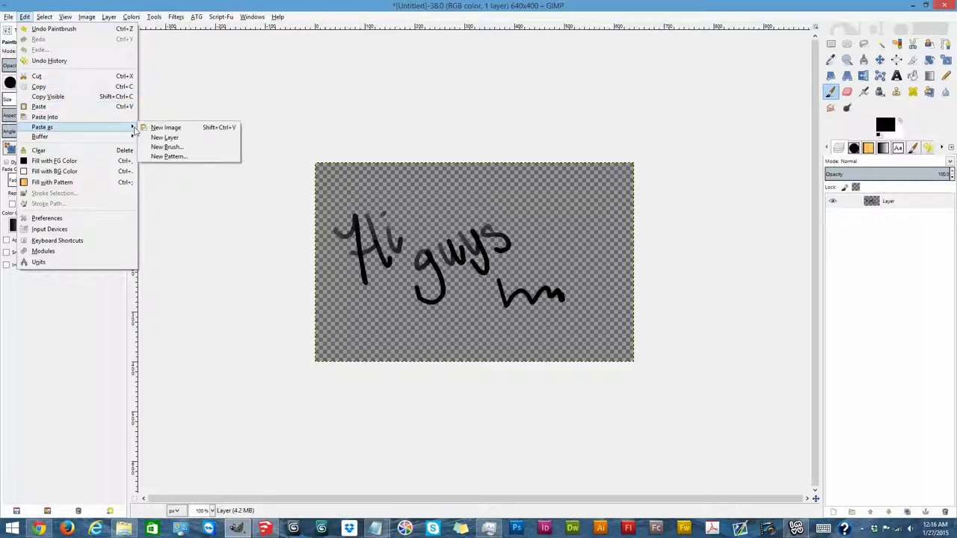
left_click(198, 131)
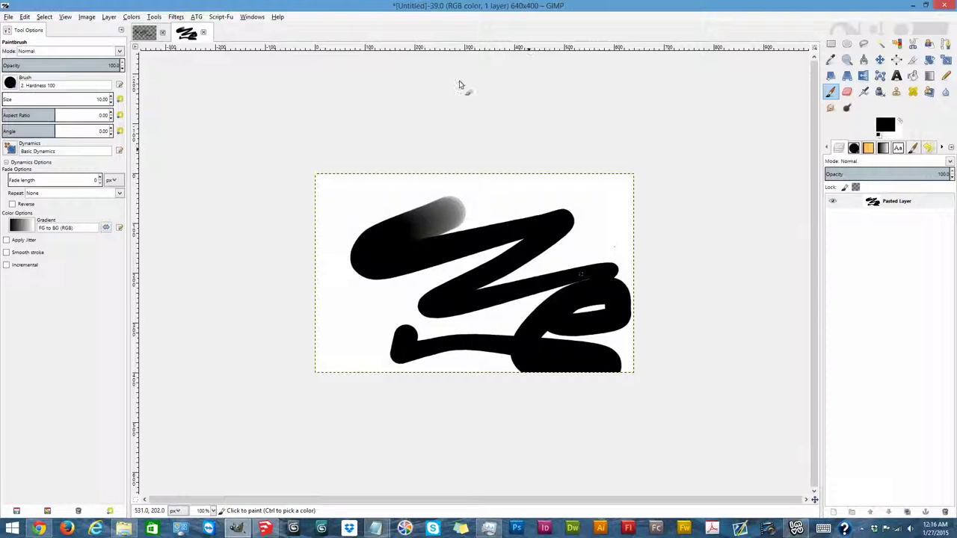
Step: Paste the clipboard scribble as a new layer in the newly created image
left_click(25, 17)
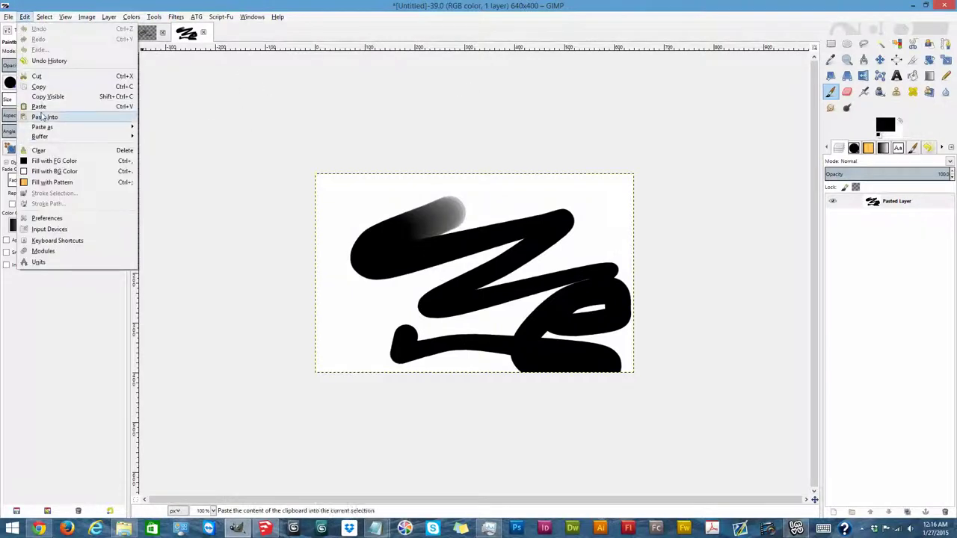
mouse_move(78, 133)
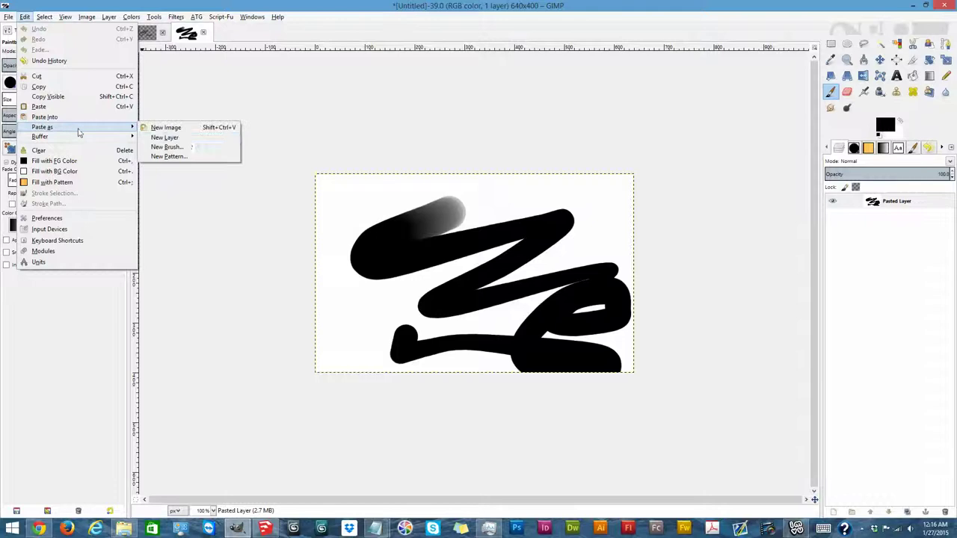
left_click(188, 141)
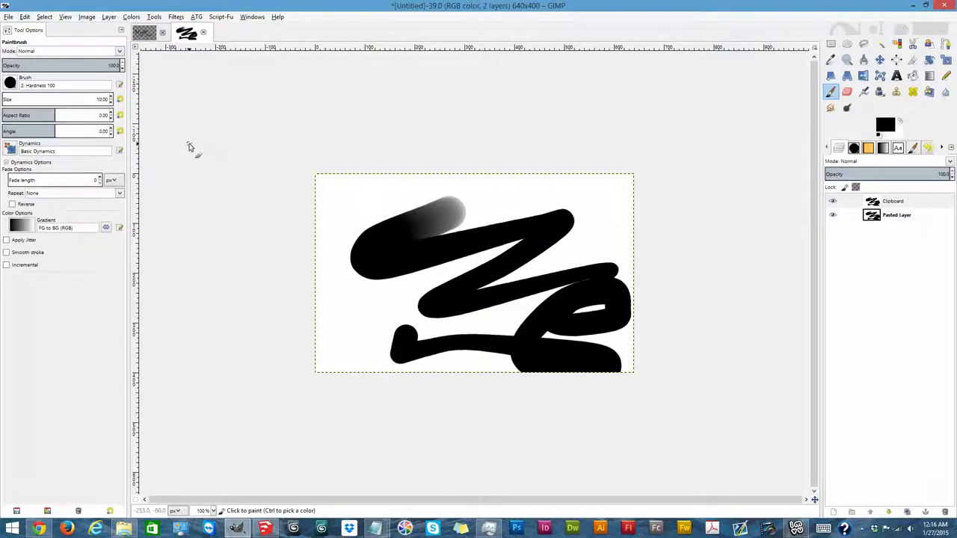
Step: Switch back to the "Hi guys" image and paste the clipboard scribble as a new layer
left_click(145, 32)
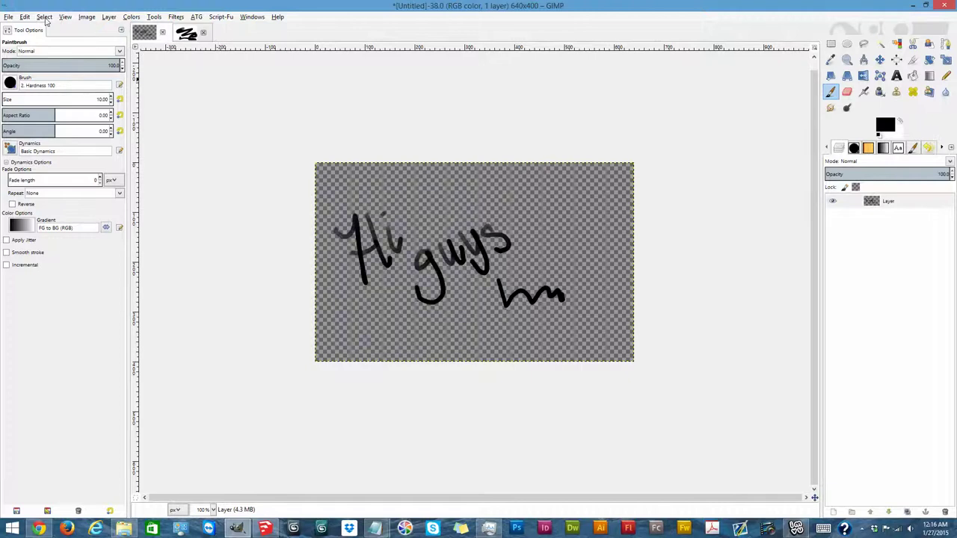
left_click(26, 17)
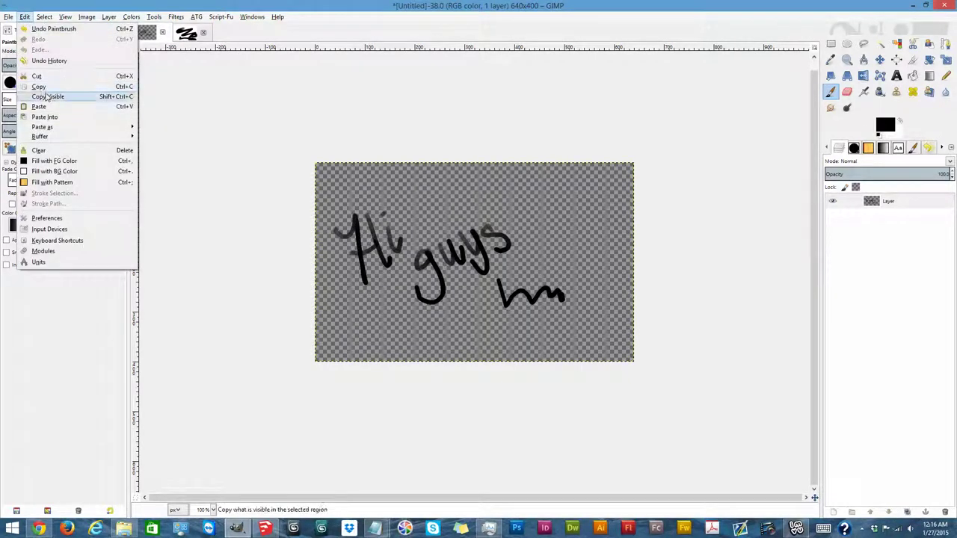
mouse_move(84, 128)
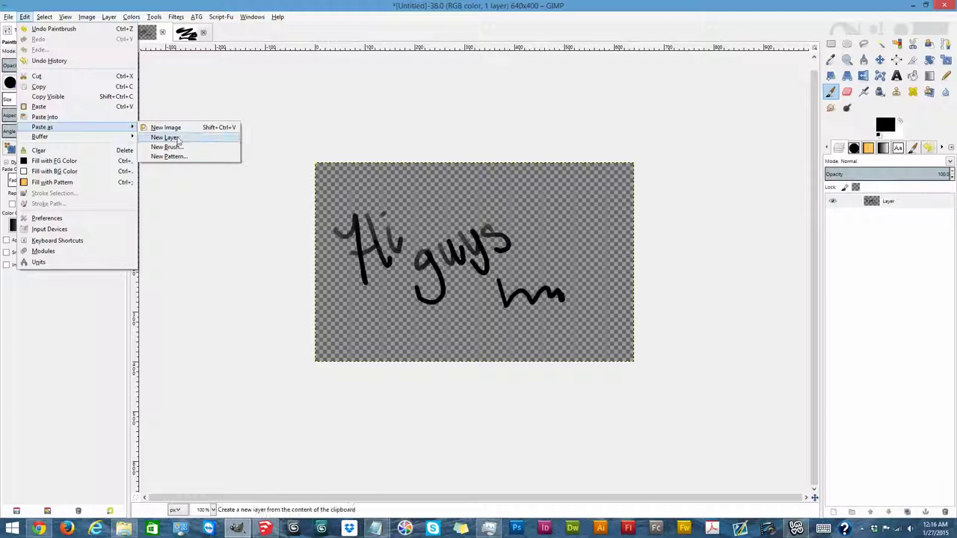
key("Up")
key("Return")
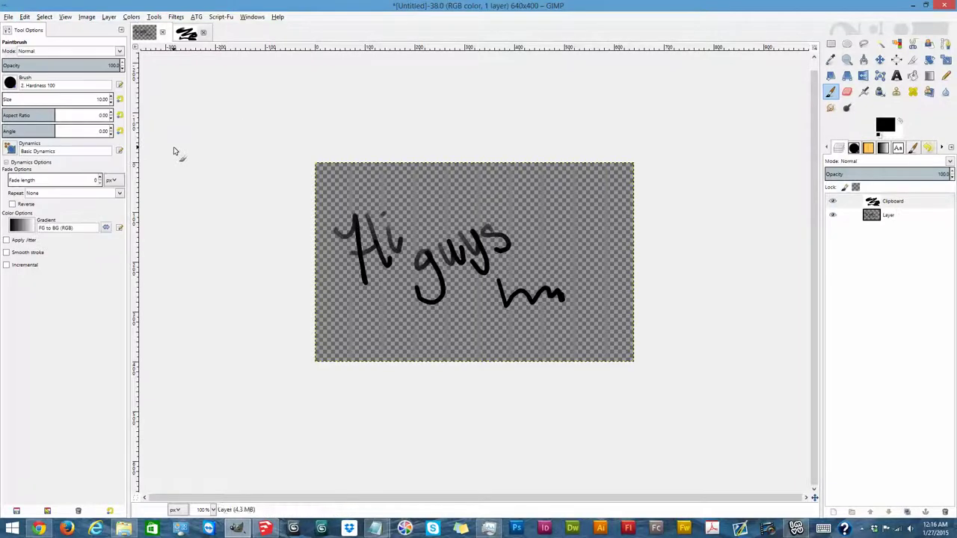
Step: Hide the Clipboard layer, show it again and make it the active layer
left_click(869, 216)
left_click(831, 201)
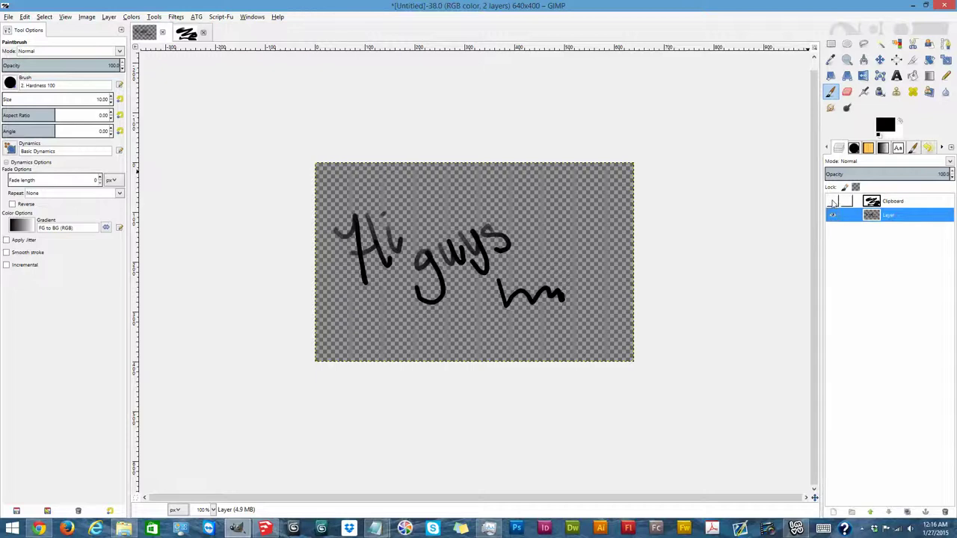
left_click(832, 201)
left_click(882, 202)
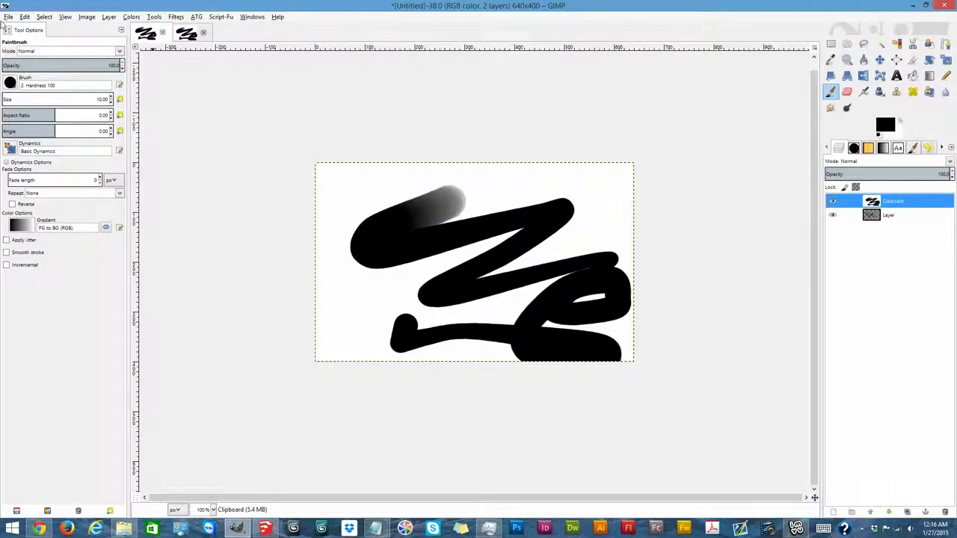
left_click(24, 16)
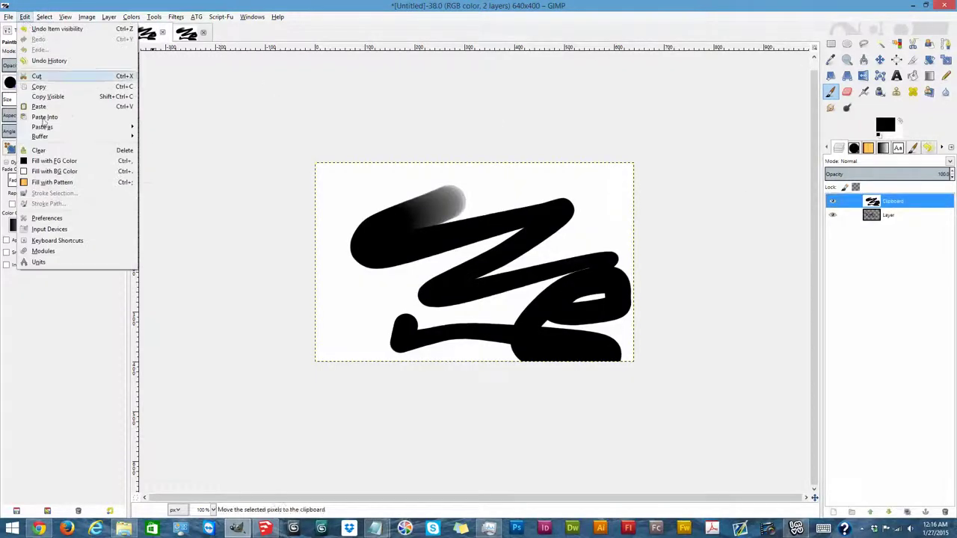
mouse_move(64, 130)
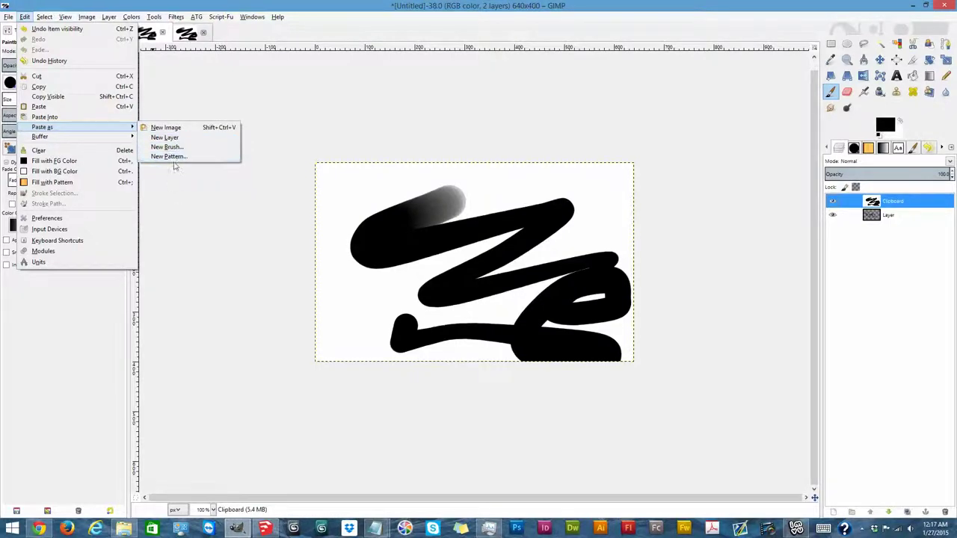
mouse_move(220, 16)
left_click(43, 5)
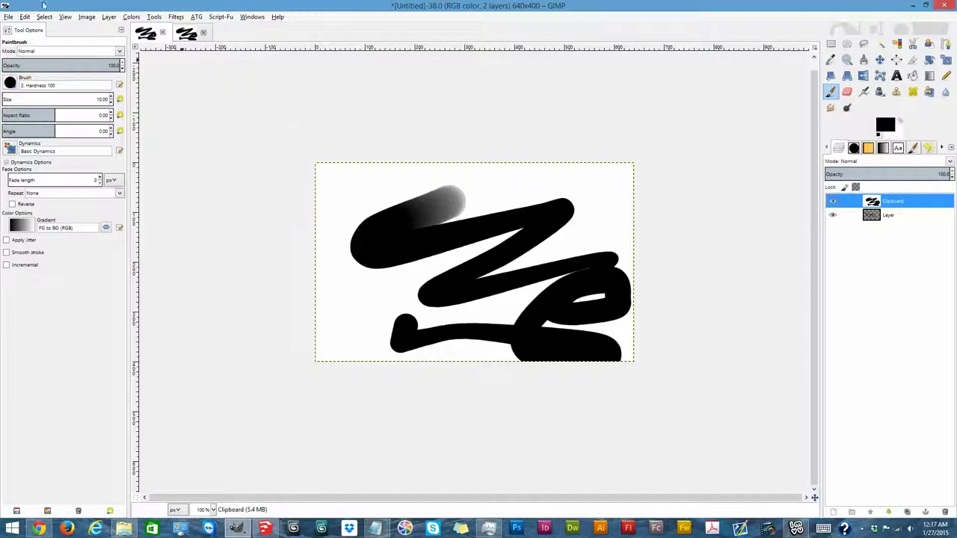
Step: Select the entire image and clear the selection again
left_click(45, 17)
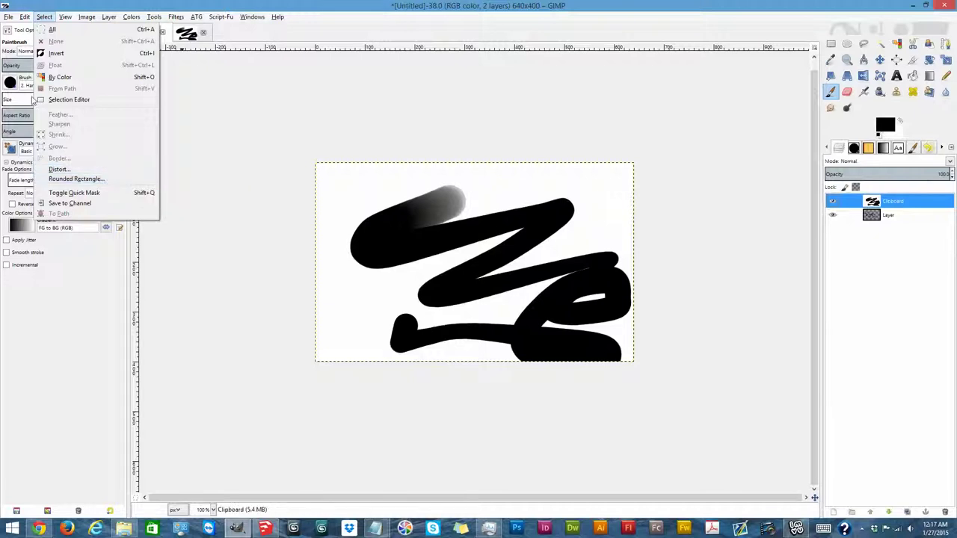
mouse_move(75, 16)
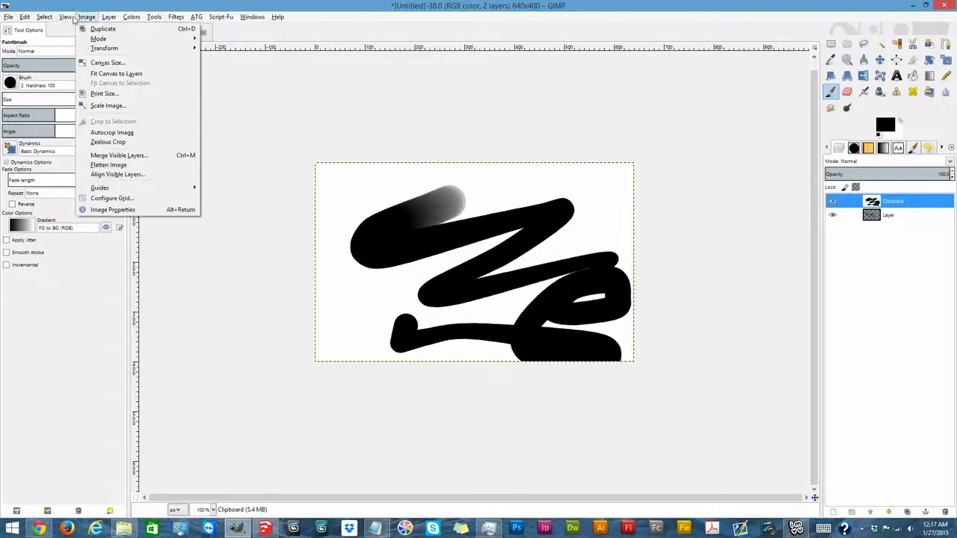
left_click(47, 29)
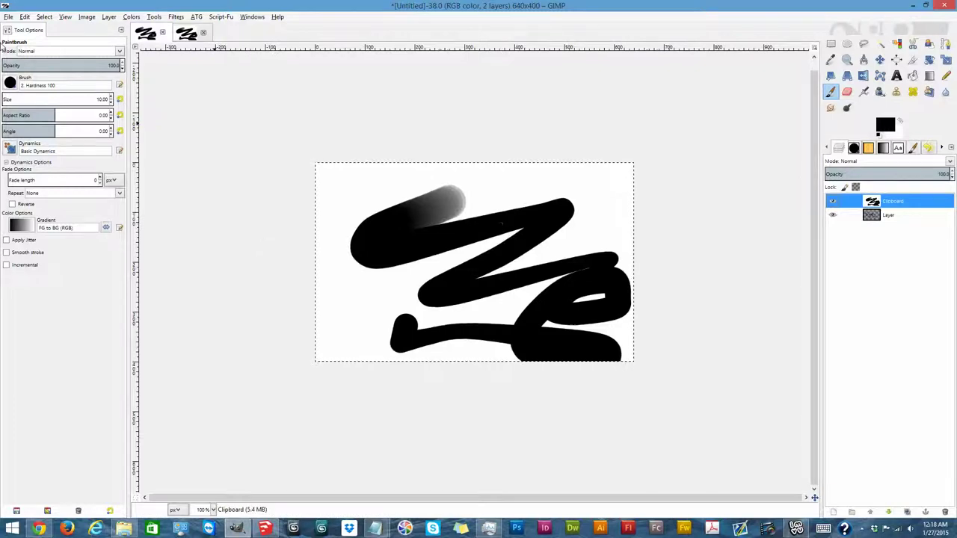
left_click(42, 17)
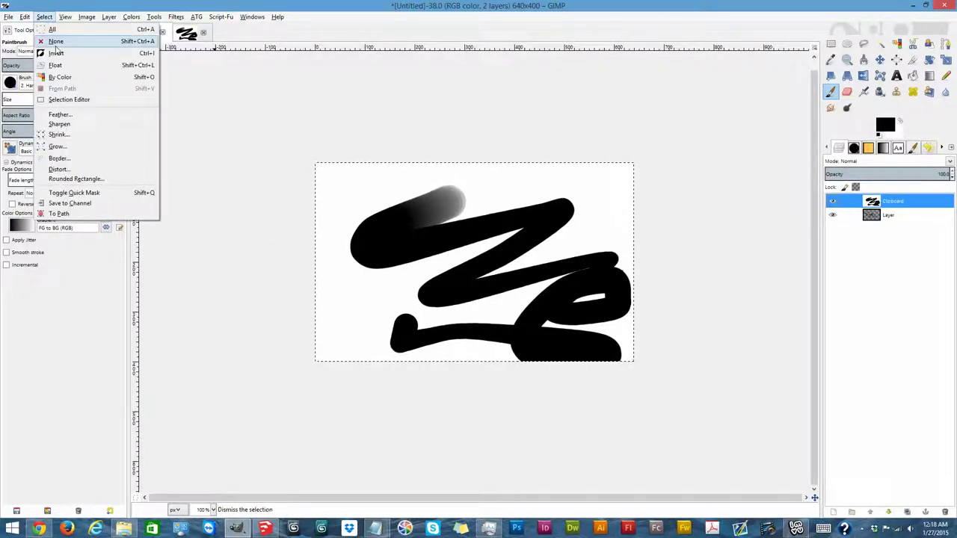
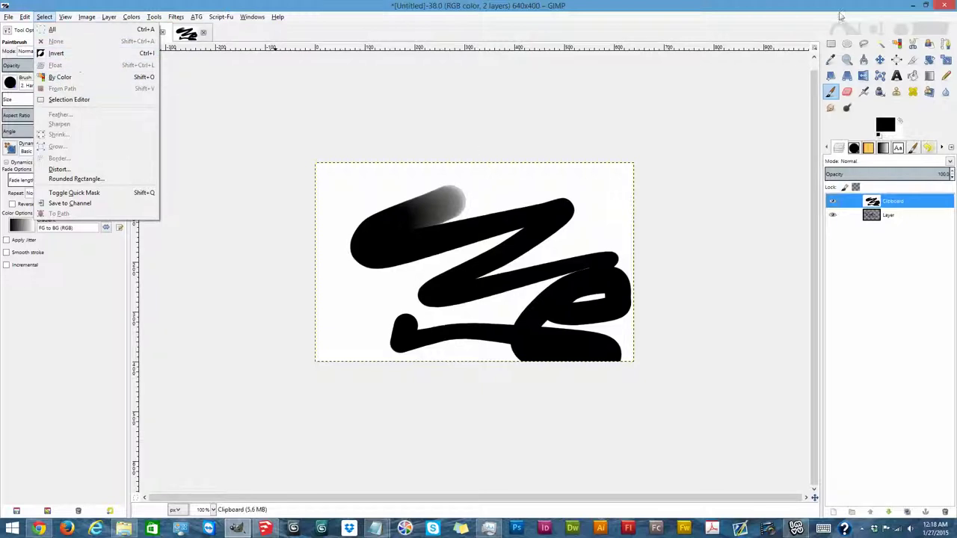
key("Escape")
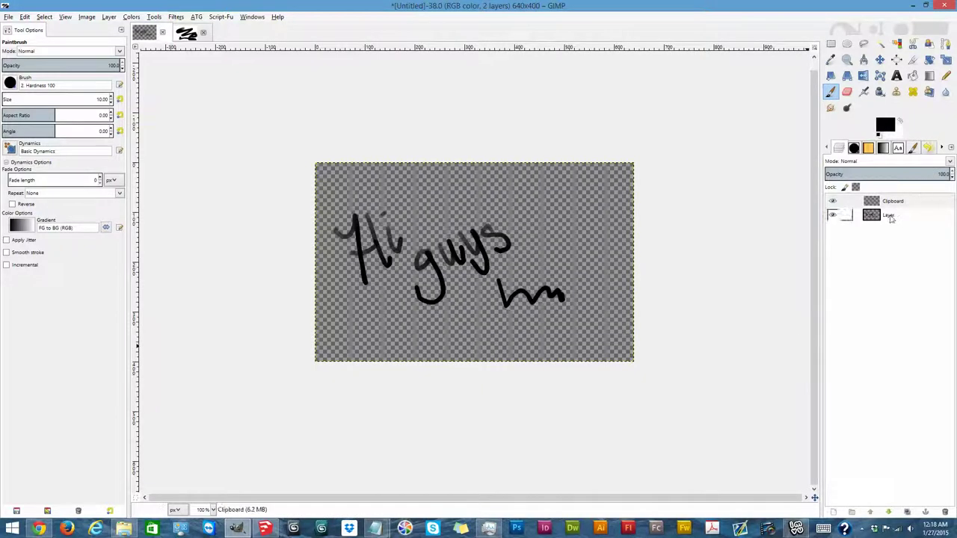
Step: Make the lower layer active, remove its handwriting and fill the whole layer with black using Bucket Fill
key("ctrl+z")
key("ctrl+z")
key("ctrl+z")
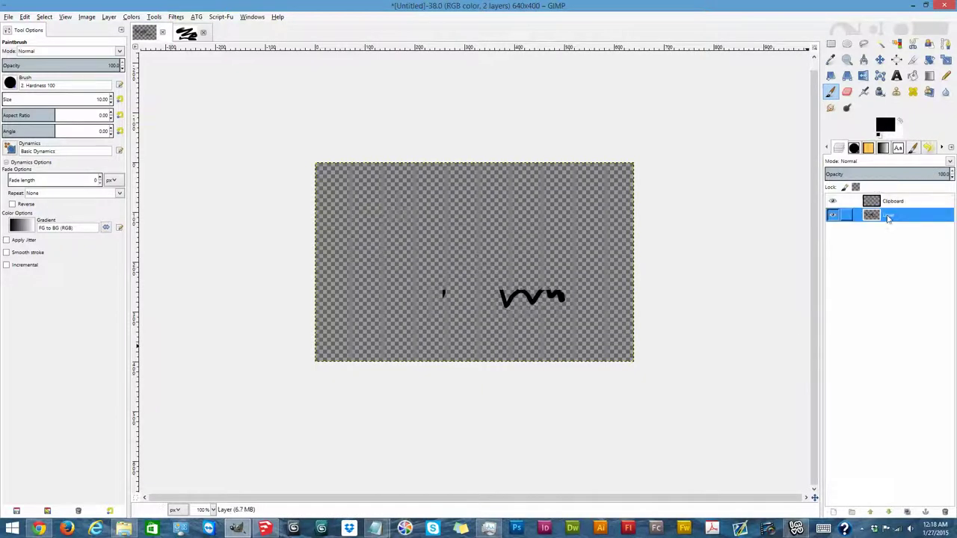
left_click(912, 76)
left_click(437, 258)
left_click(436, 259)
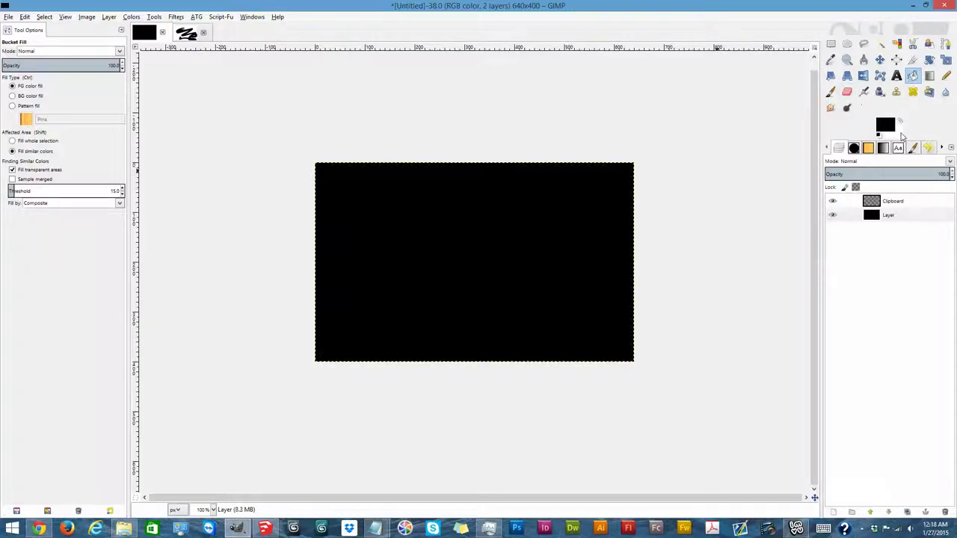
Step: Swap the foreground colour to white and scribble thin Paintbrush strokes over the black layer
left_click(902, 120)
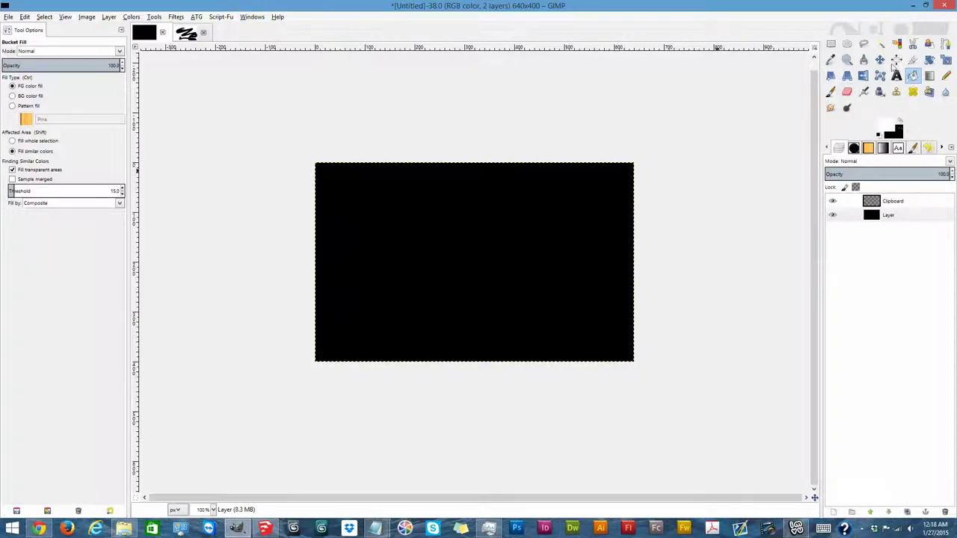
left_click(830, 91)
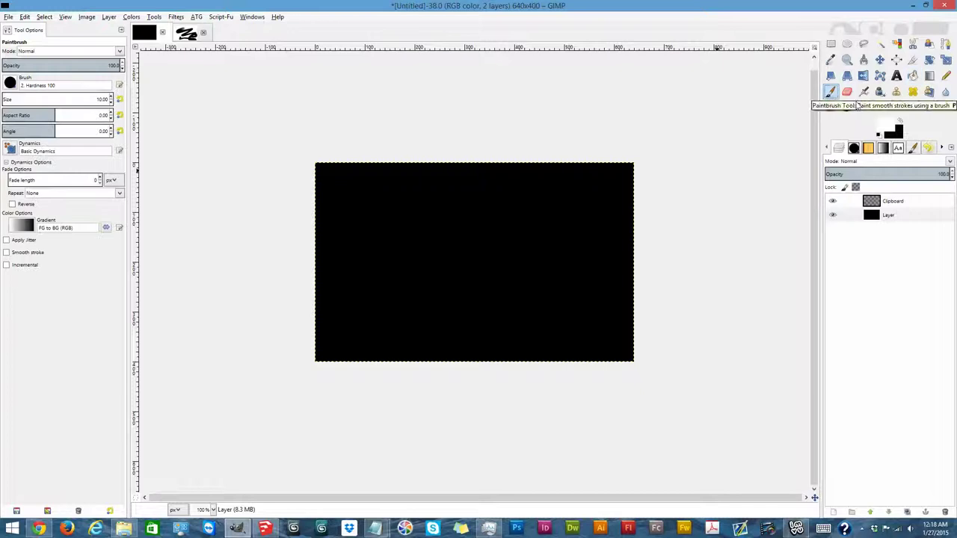
mouse_move(368, 199)
left_mouse_down()
mouse_move(399, 225)
mouse_move(586, 228)
mouse_move(457, 262)
mouse_move(489, 232)
mouse_move(543, 259)
mouse_move(493, 258)
mouse_move(554, 310)
mouse_move(506, 292)
mouse_move(388, 308)
mouse_move(407, 306)
mouse_move(414, 329)
mouse_move(467, 295)
left_mouse_up()
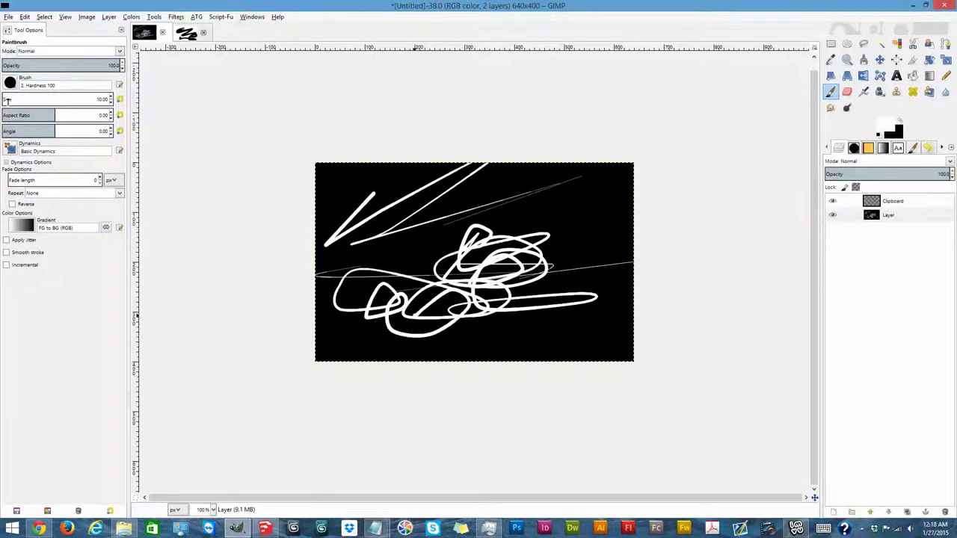
Step: Increase the brush size to 122.37 and paint thick white strokes across the black layer
left_click_drag(336, 177, 579, 323)
left_click_drag(530, 180, 600, 205)
left_click(397, 322)
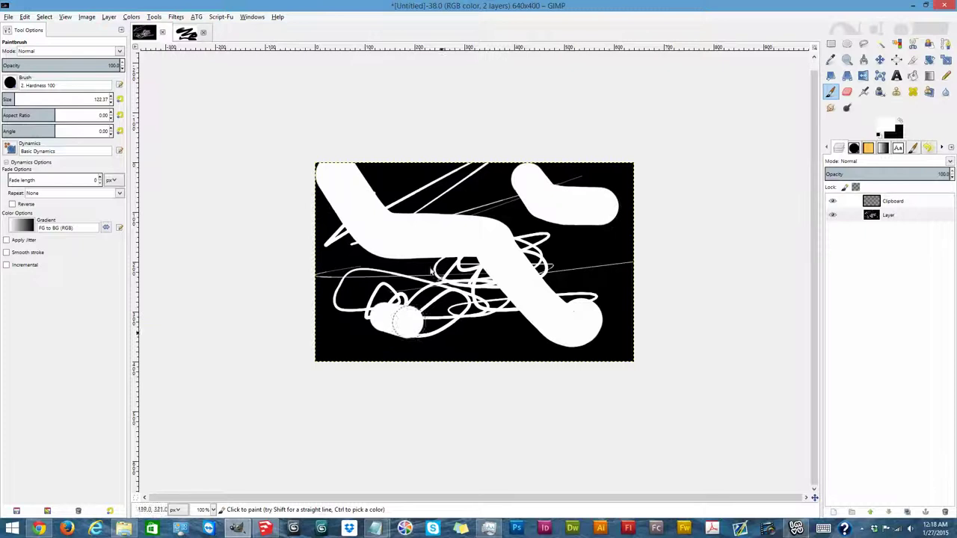
Step: Swap the foreground and background colours and set the foreground to pink f86dae
left_click(44, 17)
left_click(325, 23)
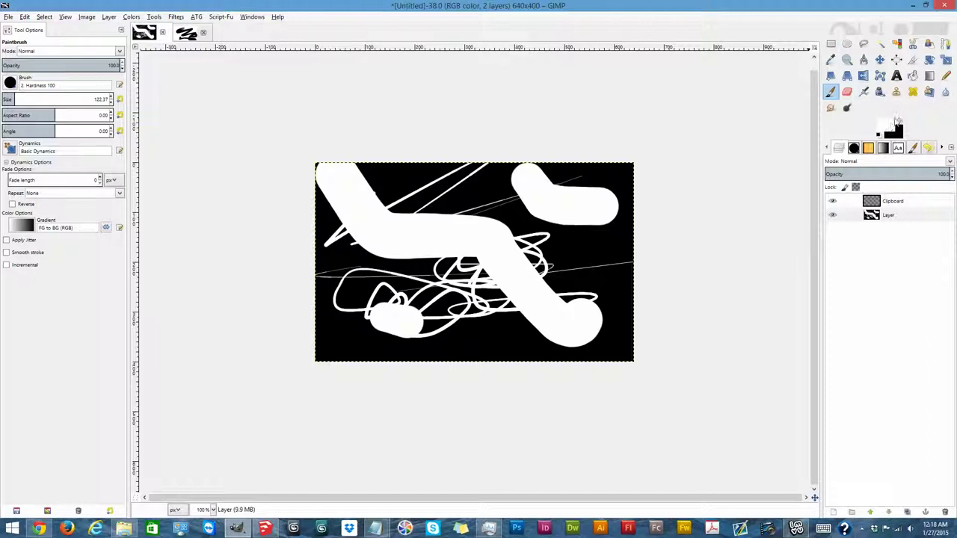
left_click(899, 121)
left_click(886, 126)
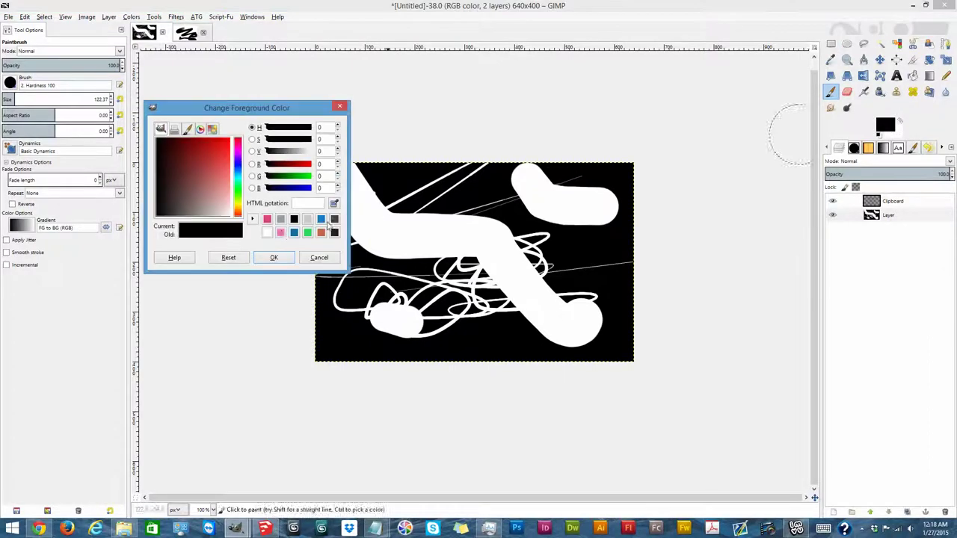
left_click(281, 233)
left_click(275, 258)
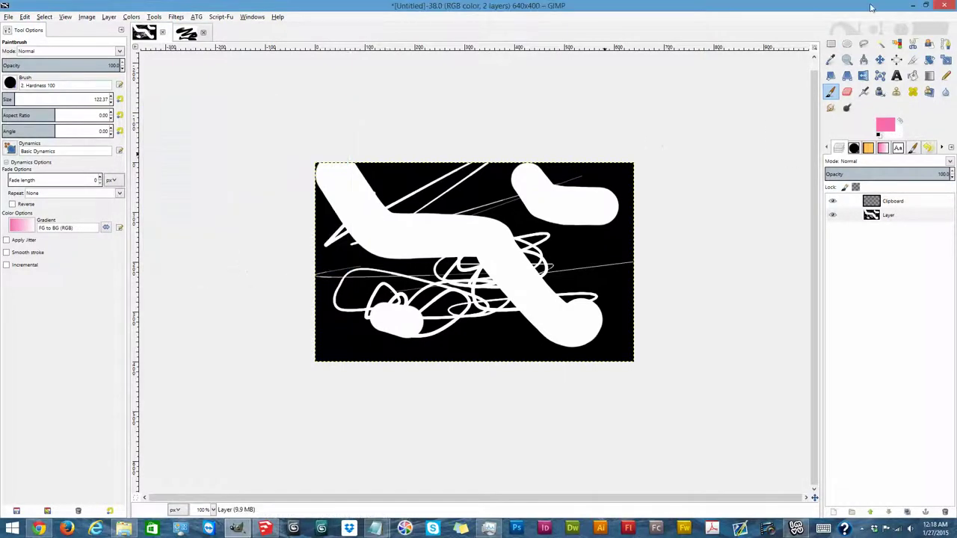
Step: Draw a rectangular selection of about 509 × 273 px in the middle of the image and invert it
left_click(830, 47)
left_click_drag(351, 190, 603, 326)
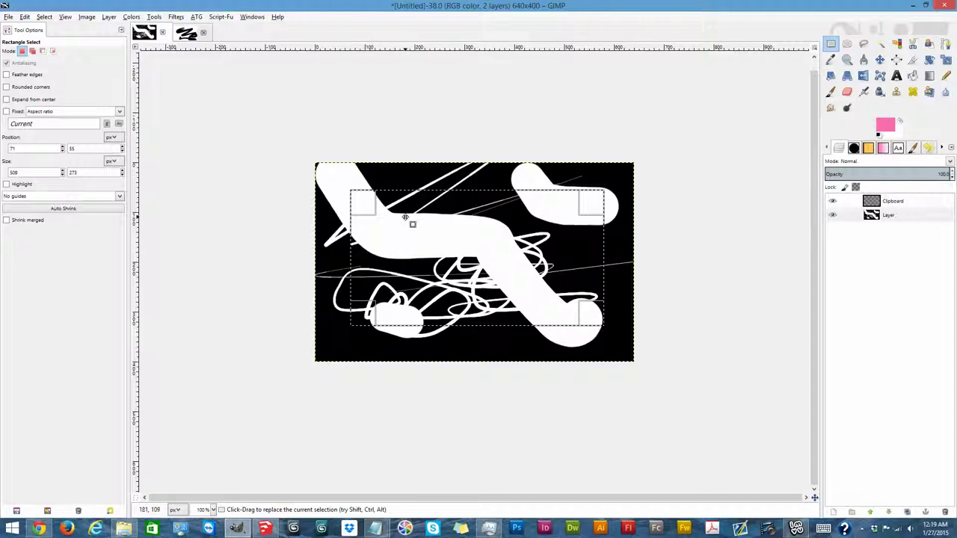
left_click(44, 17)
left_click(49, 59)
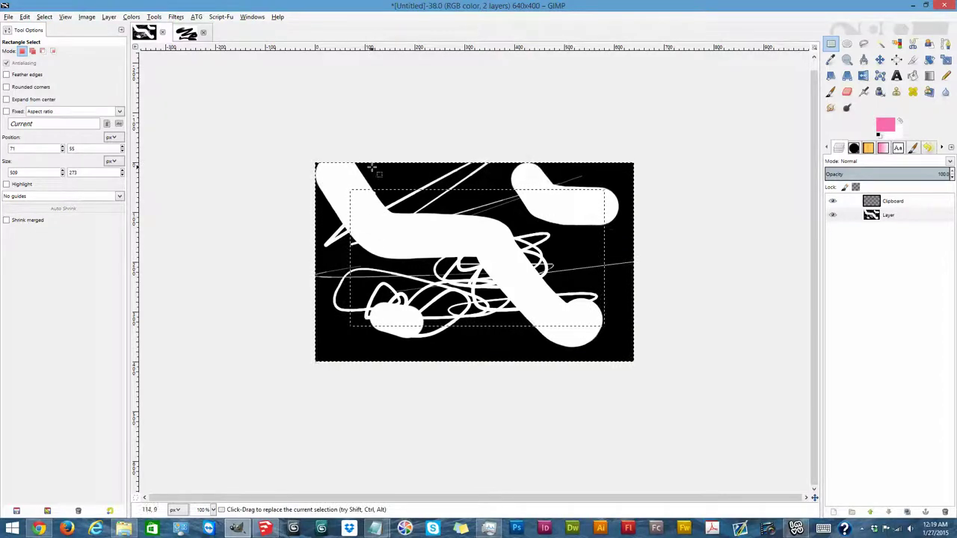
Step: Paint the selected border area around the inner rectangle completely pink with the Paintbrush
left_click(830, 92)
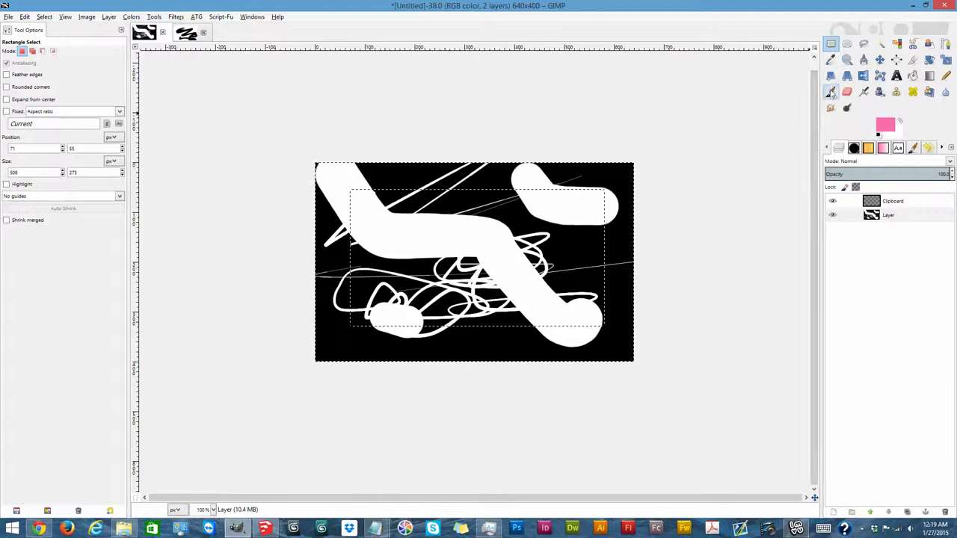
mouse_move(526, 196)
left_mouse_down()
mouse_move(639, 180)
mouse_move(456, 191)
mouse_move(624, 178)
mouse_move(535, 194)
mouse_move(438, 185)
mouse_move(579, 175)
left_mouse_up()
mouse_move(426, 169)
left_mouse_down()
mouse_move(490, 160)
mouse_move(446, 177)
mouse_move(323, 171)
mouse_move(365, 198)
mouse_move(326, 217)
mouse_move(343, 237)
mouse_move(294, 249)
mouse_move(324, 284)
mouse_move(317, 289)
mouse_move(356, 294)
mouse_move(379, 334)
mouse_move(311, 345)
mouse_move(459, 370)
mouse_move(318, 370)
mouse_move(319, 335)
mouse_move(398, 331)
mouse_move(385, 346)
mouse_move(430, 320)
mouse_move(426, 340)
mouse_move(456, 335)
mouse_move(456, 353)
mouse_move(462, 345)
mouse_move(475, 356)
mouse_move(515, 334)
mouse_move(541, 358)
mouse_move(546, 348)
mouse_move(584, 359)
mouse_move(602, 339)
mouse_move(631, 362)
mouse_move(640, 187)
mouse_move(627, 255)
mouse_move(606, 202)
mouse_move(605, 282)
left_mouse_up()
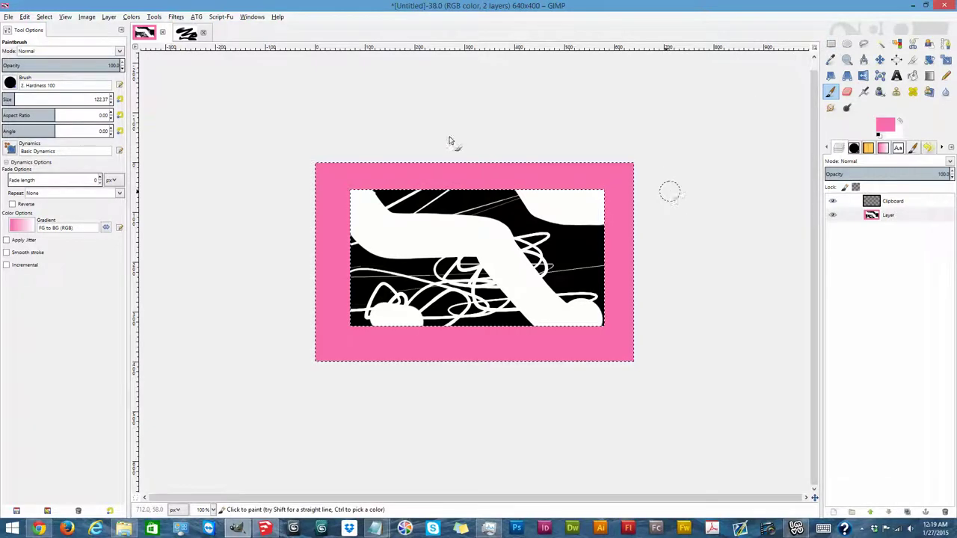
Step: Invert the selection back to the inner rectangle and dab three dots inside it in blue 0d6da9
left_click(44, 16)
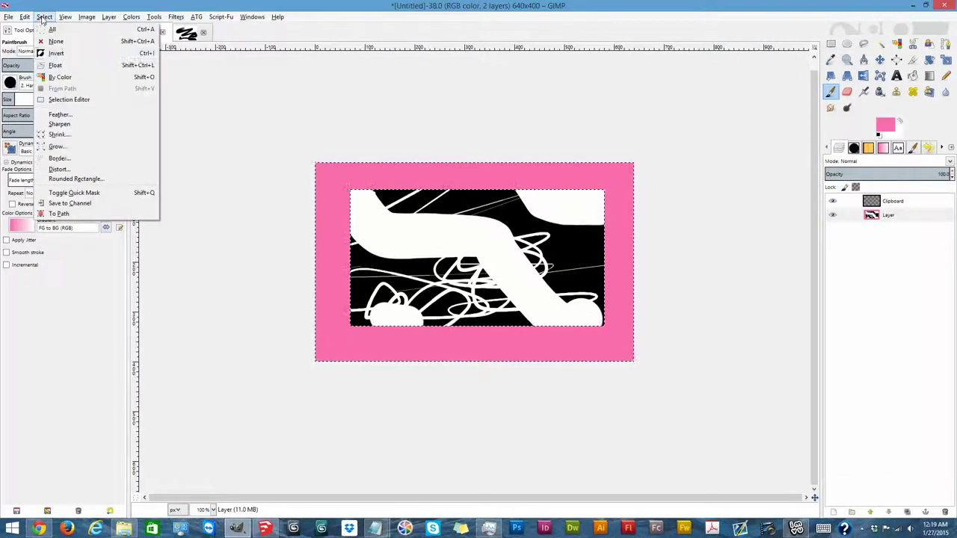
left_click(62, 54)
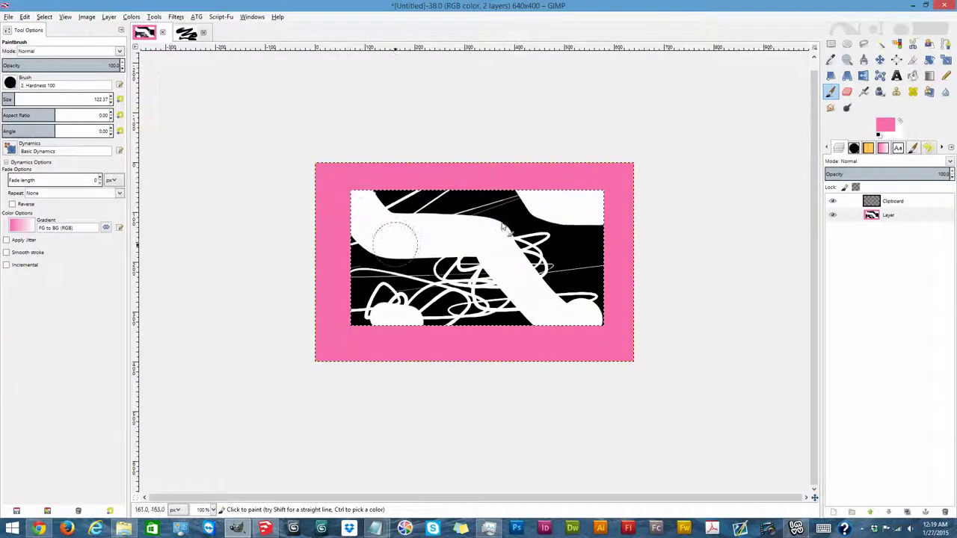
left_click(886, 127)
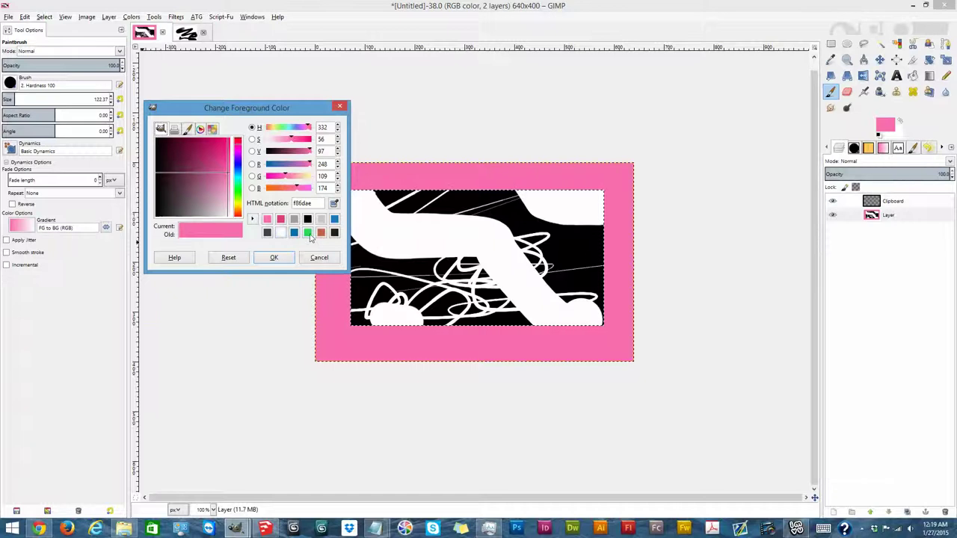
left_click(294, 232)
left_click(407, 238)
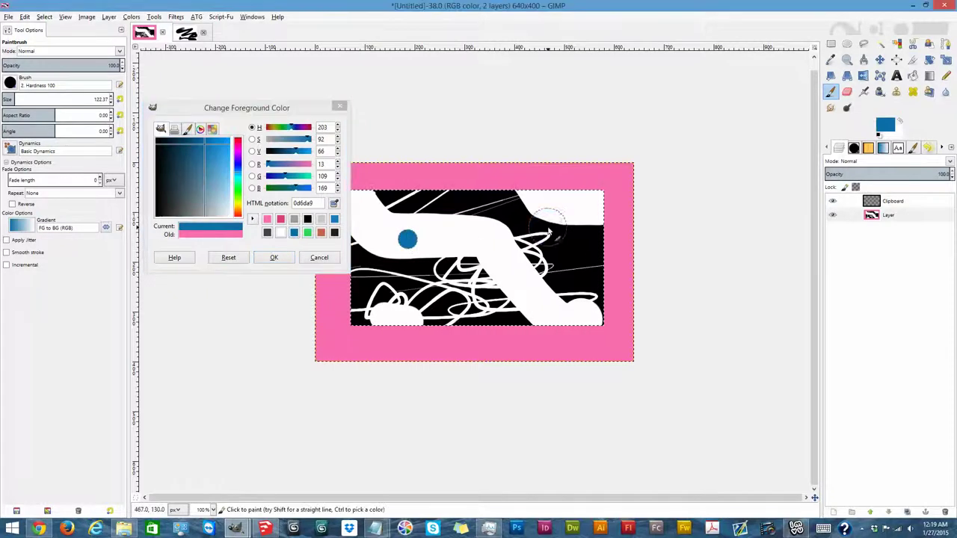
left_click(547, 226)
left_click(547, 300)
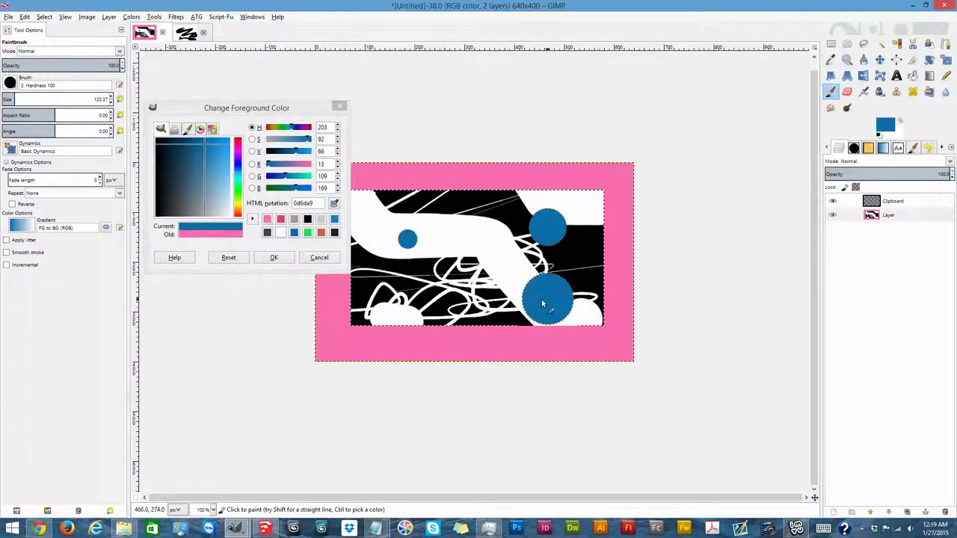
left_click(274, 257)
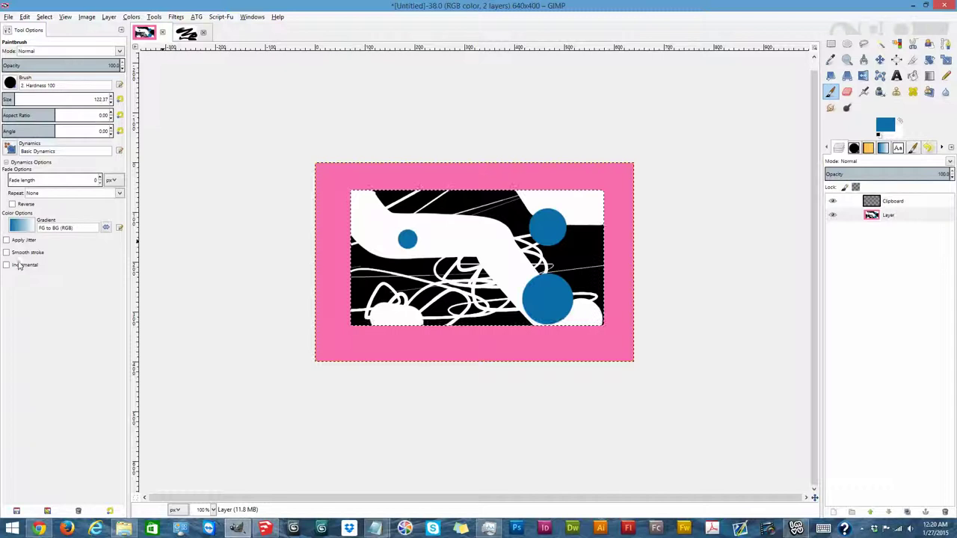
Step: Dab more blue dots inside the inner rectangle and across its edges and corners
left_click(413, 296)
left_click(455, 187)
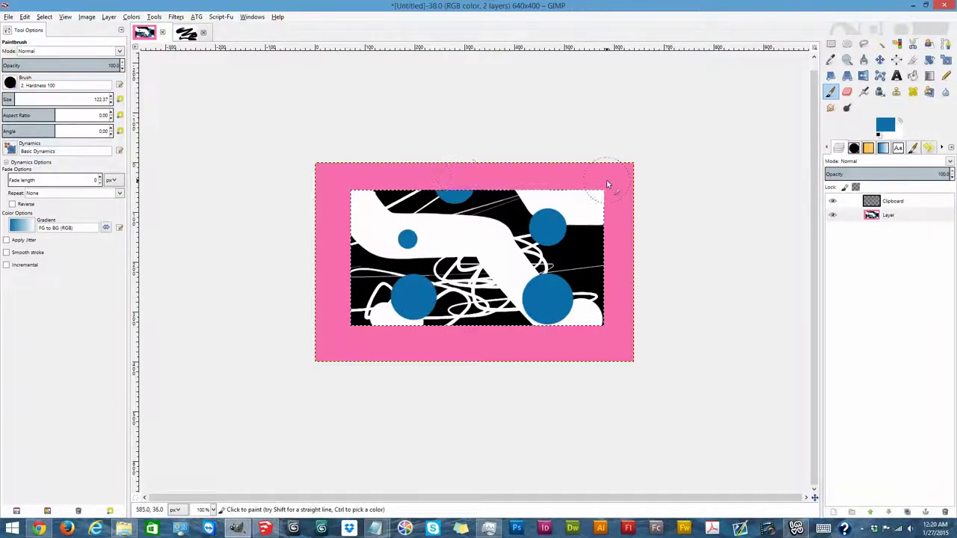
left_click(608, 181)
left_click(611, 332)
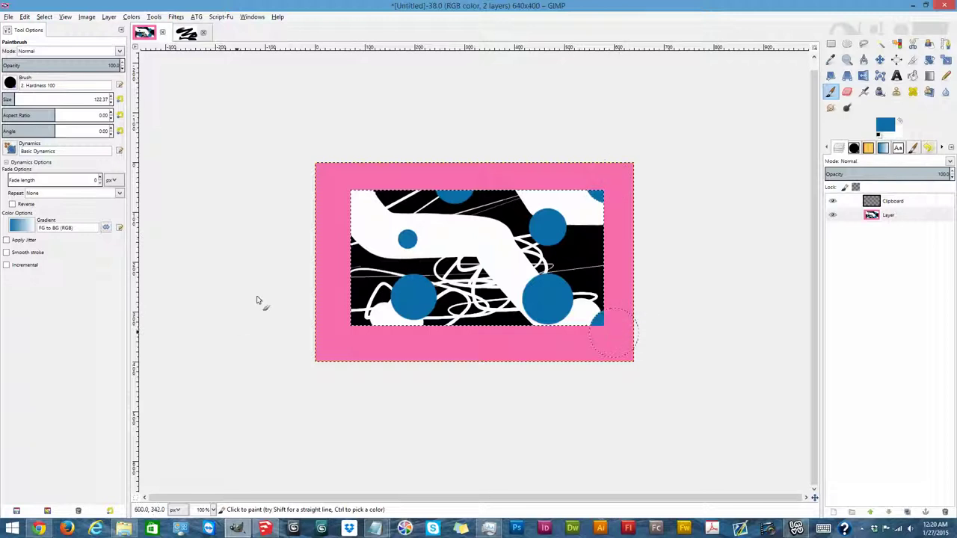
left_click(348, 193)
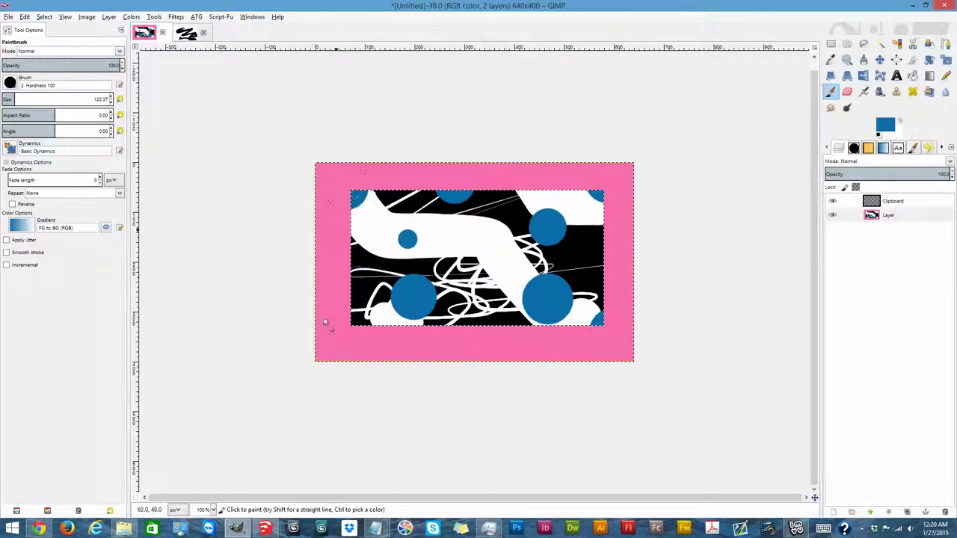
left_click(351, 278)
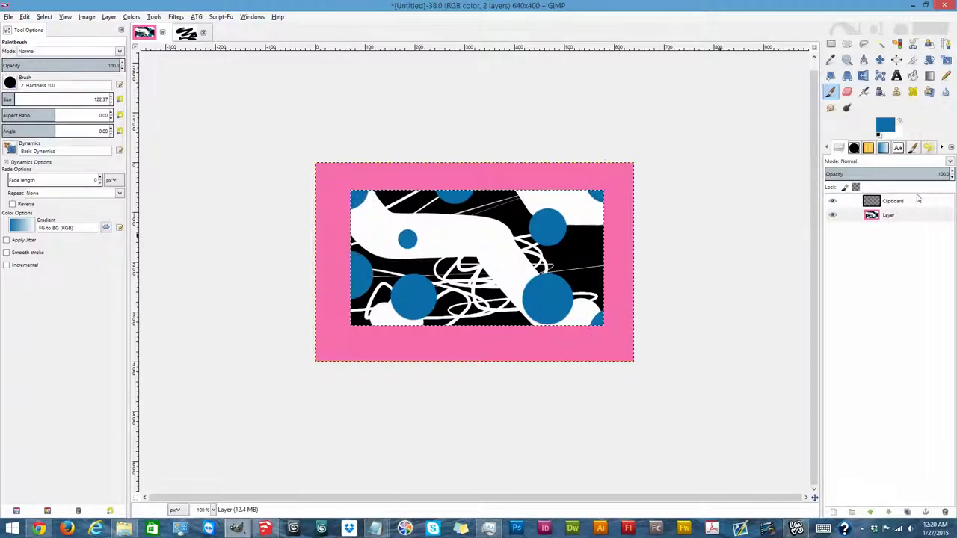
left_click(491, 250)
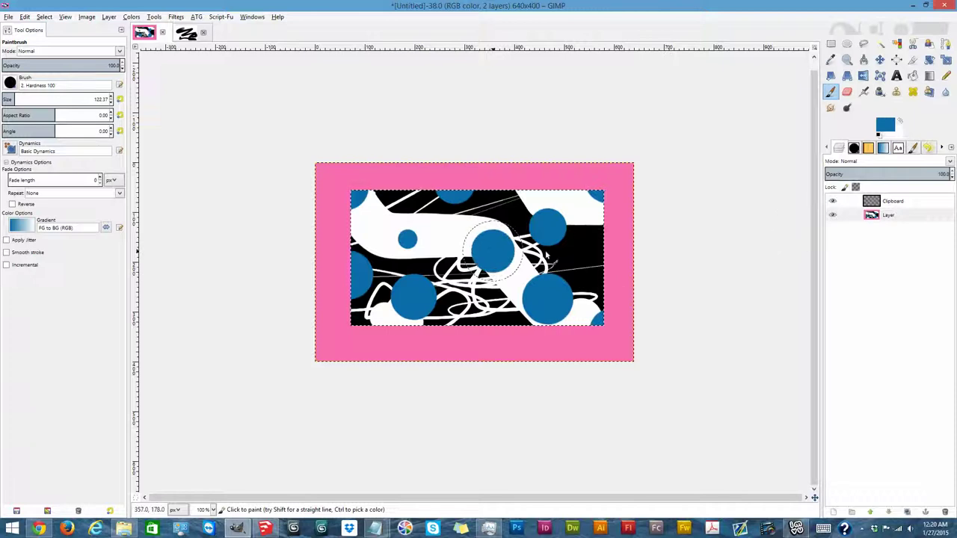
left_click(606, 204)
left_click(617, 263)
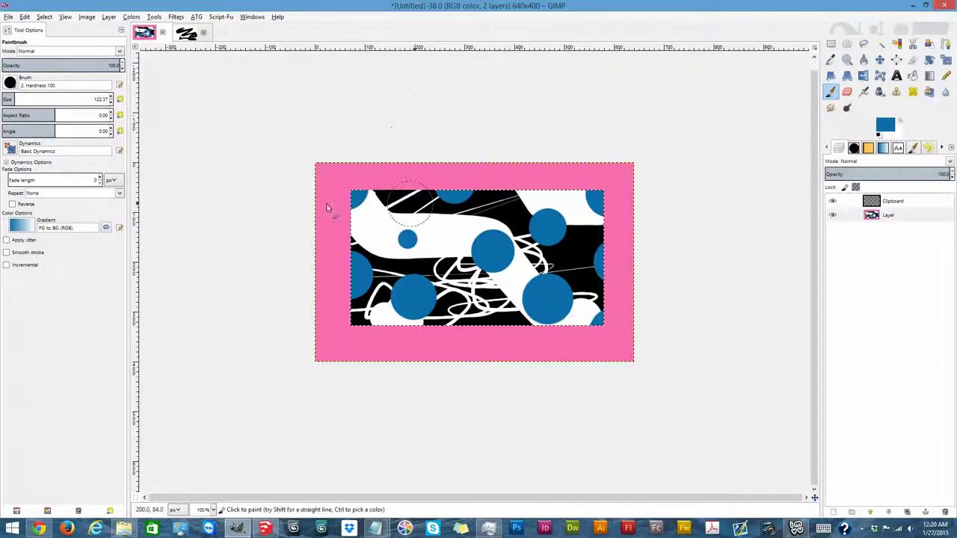
Step: Use Select by Color to sample a colour in the inner artwork, then select the pink border instead
left_click(45, 16)
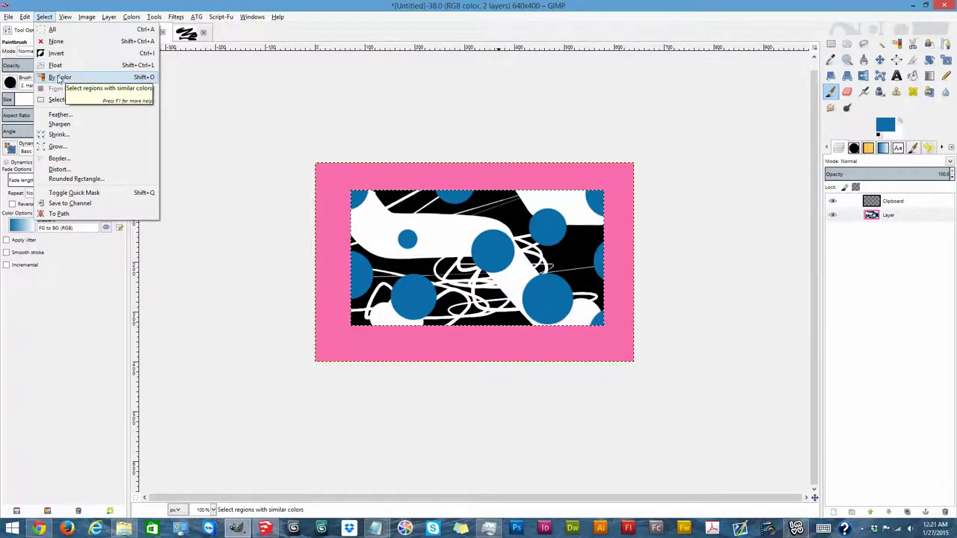
left_click(59, 79)
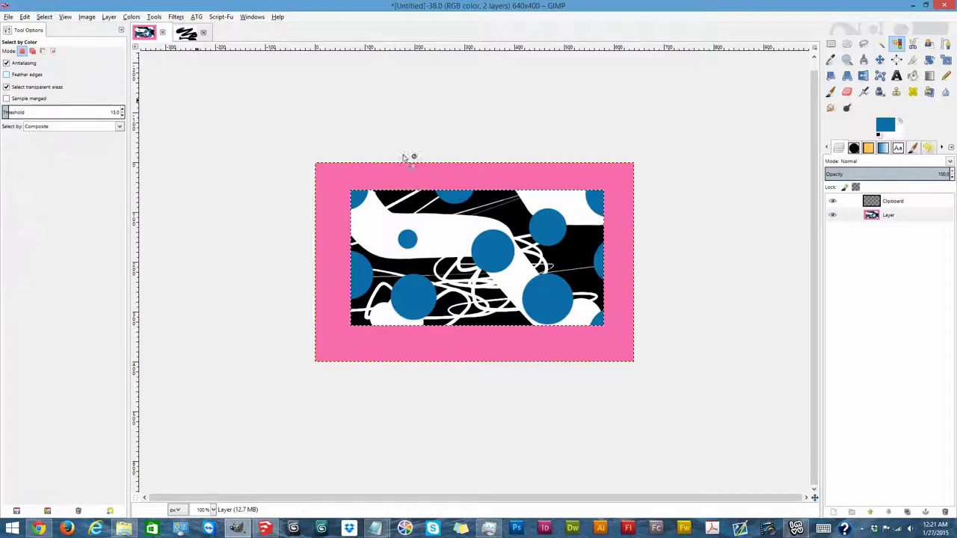
left_click(541, 203)
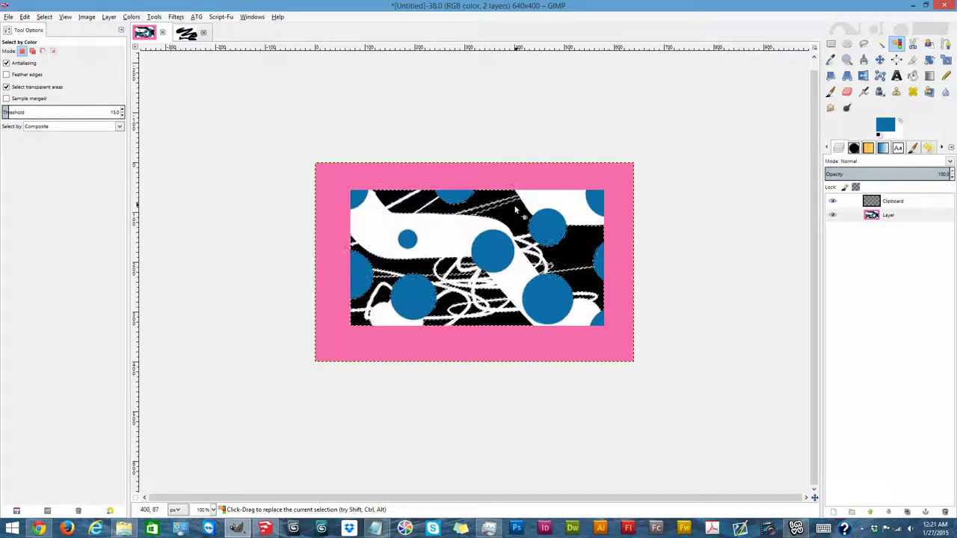
left_click(513, 177)
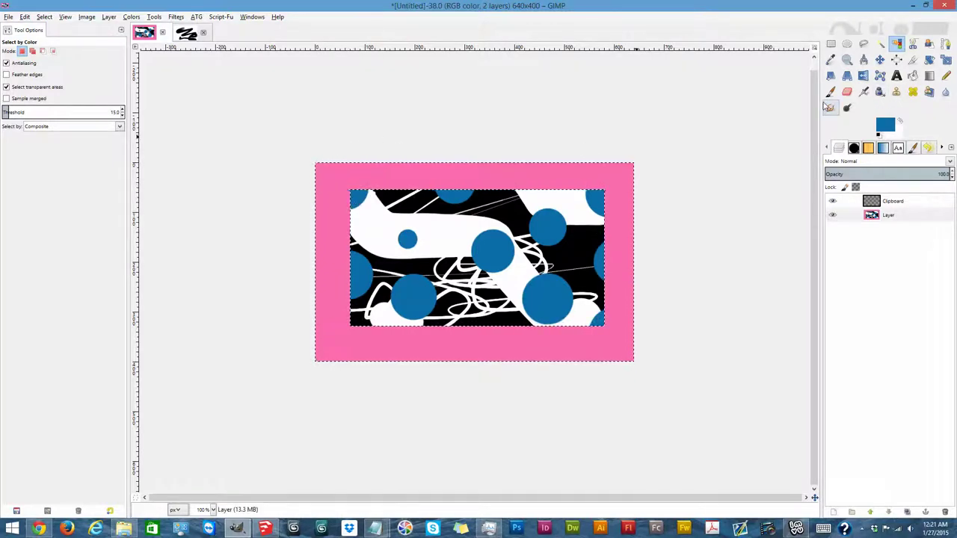
Step: Try painting blue strokes over the selected pink border with the Paintbrush, and undo them
left_click(830, 91)
mouse_move(512, 216)
left_mouse_down()
mouse_move(523, 190)
mouse_move(516, 173)
mouse_move(322, 232)
mouse_move(621, 281)
left_mouse_up()
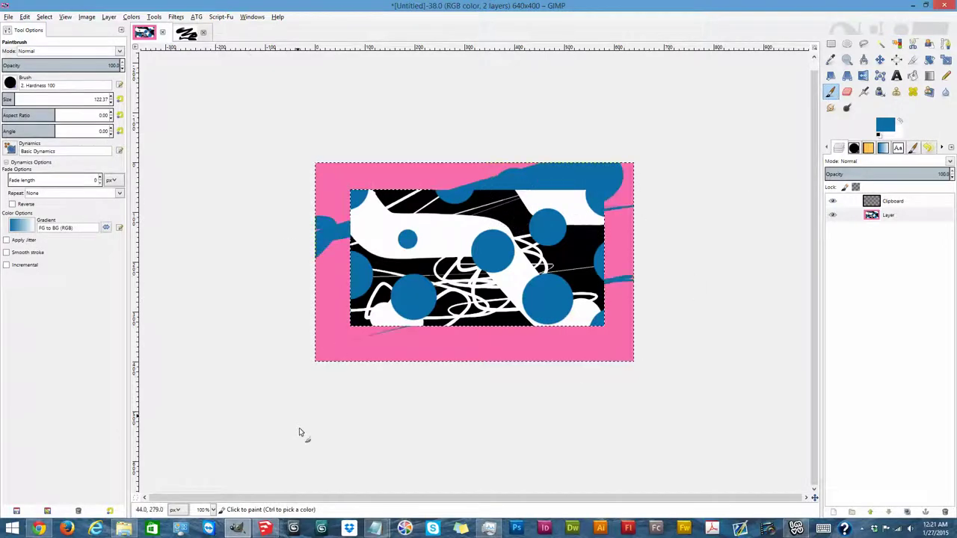
key("ctrl+z")
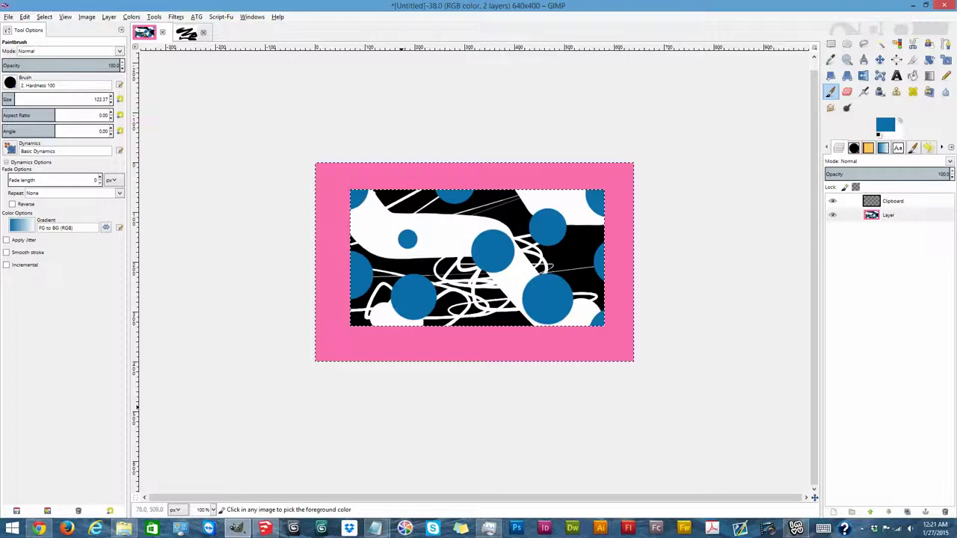
Step: Set the foreground colour to green 2bd958 and paint stripes across the sides of the selected pink border
left_click(883, 125)
left_click(307, 233)
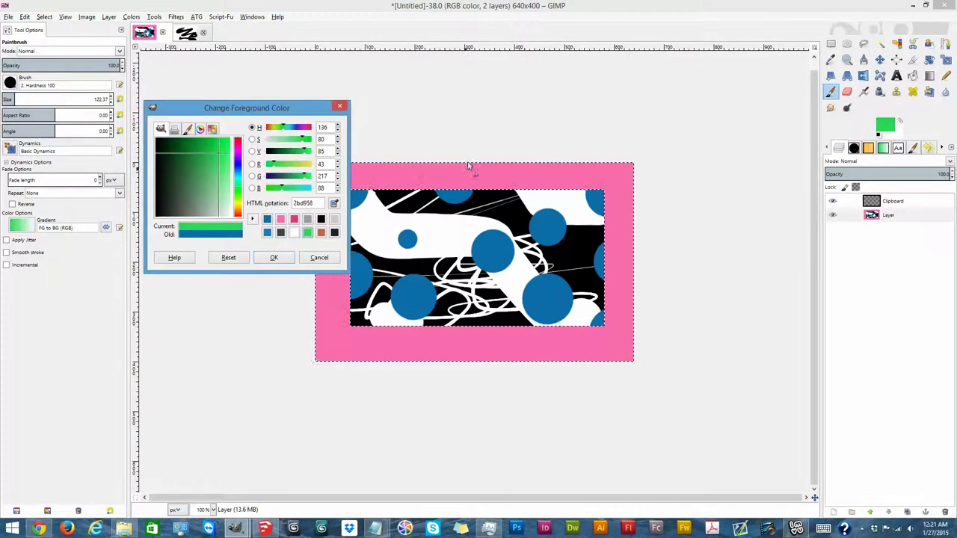
left_click(468, 163)
left_click(409, 409, "shift")
left_click(661, 238, "shift")
left_click_drag(607, 243, 624, 237)
left_click(263, 314, "shift")
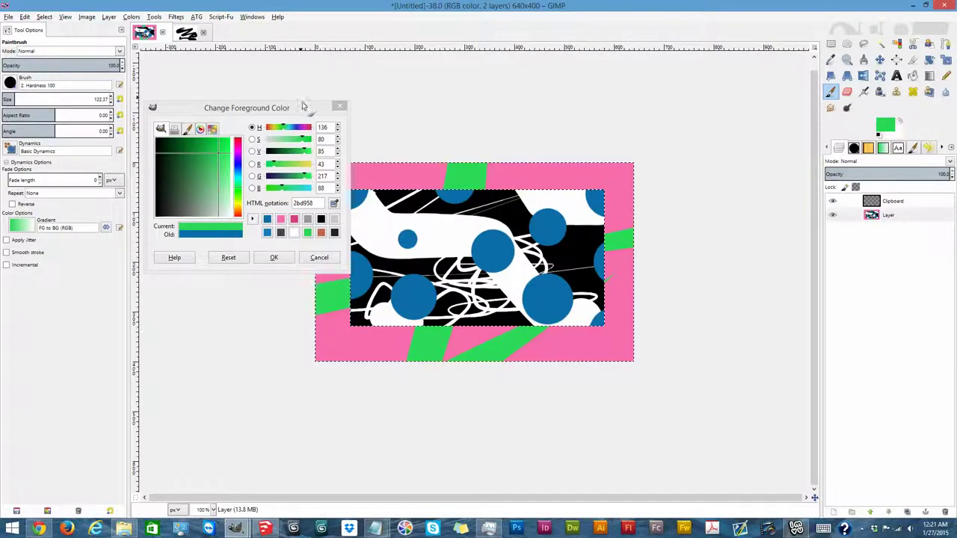
Step: Move the colour dialog clear of the image and add more green stripes near the border's corners
left_click_drag(310, 118, 221, 18)
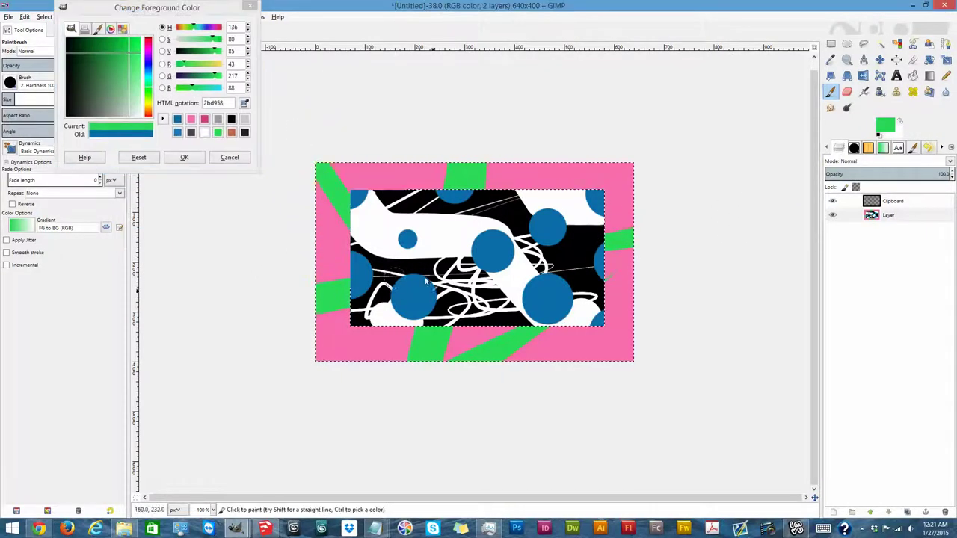
left_click_drag(597, 179, 579, 173)
left_click_drag(613, 348, 627, 356)
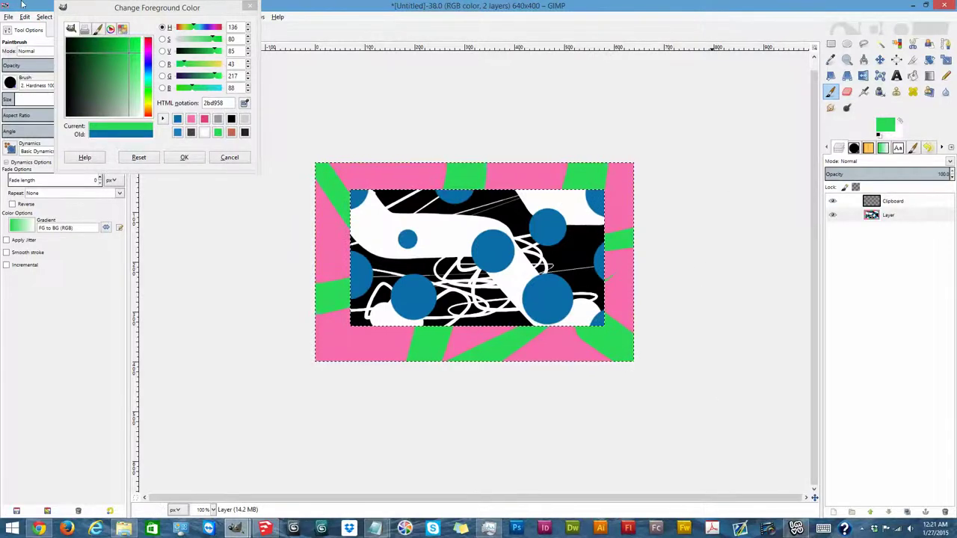
Step: Discard the green foreground colour change and select the white areas of the inner artwork with Select by Color
left_click(215, 159)
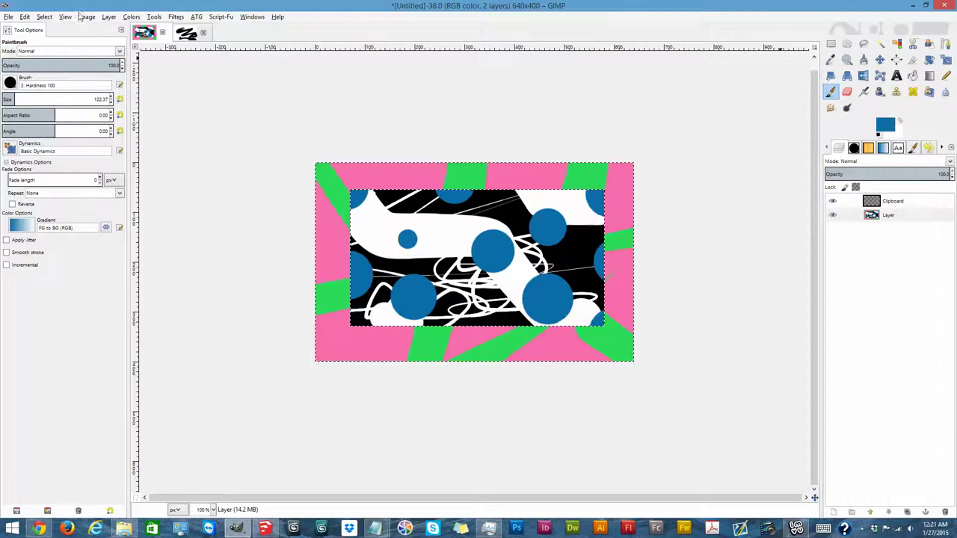
left_click(45, 16)
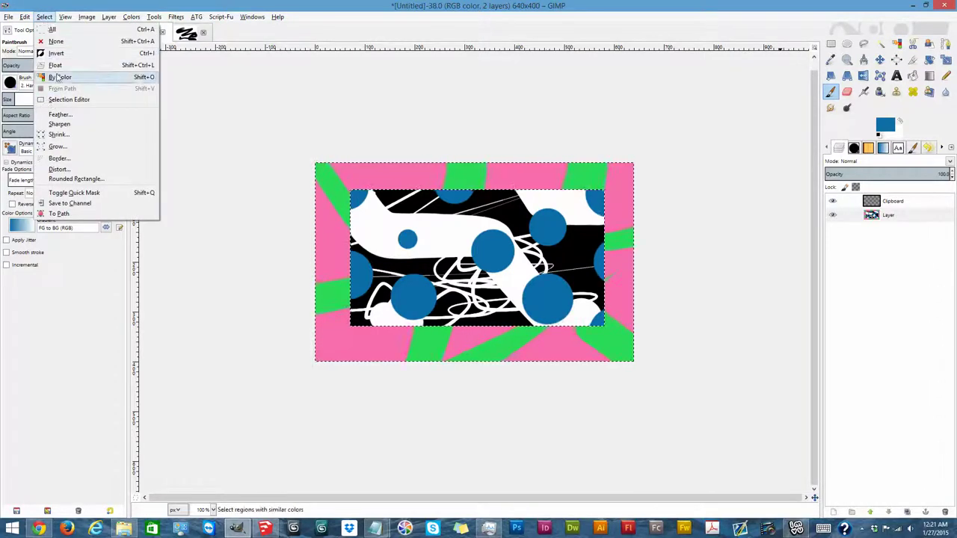
left_click(59, 76)
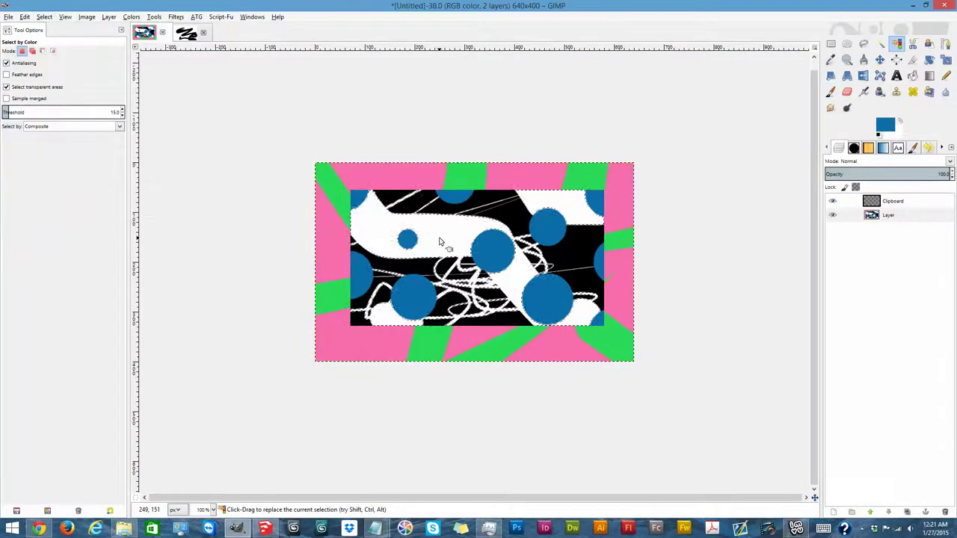
Step: Set the foreground colour to a bright orange-yellow
left_click(880, 129)
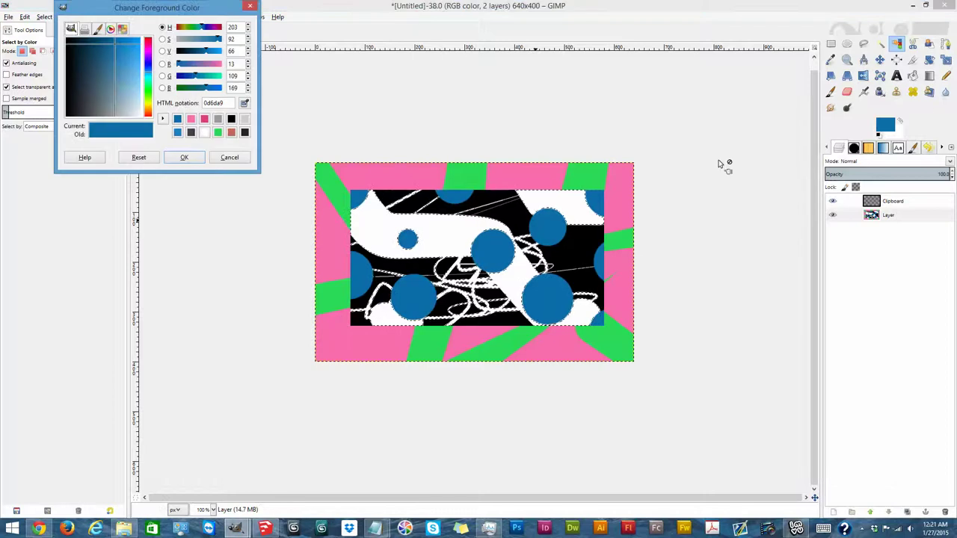
left_click(149, 110)
mouse_move(148, 110)
left_mouse_down()
mouse_move(149, 82)
mouse_move(149, 110)
left_mouse_up()
left_click_drag(114, 47, 140, 38)
left_click_drag(453, 265, 456, 267)
left_click(184, 157)
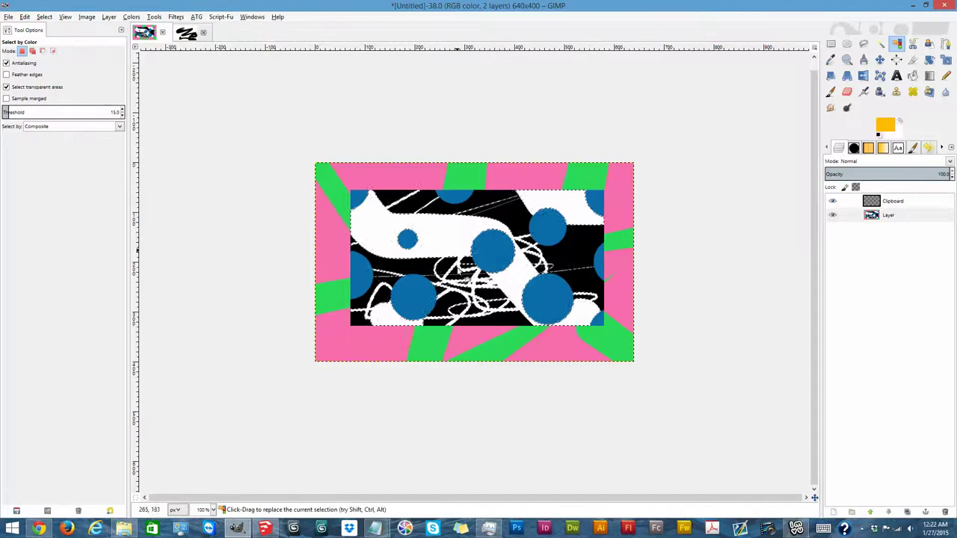
Step: Paint orange-yellow Paintbrush strokes across the selected white areas of the inner artwork
left_click(831, 92)
mouse_move(499, 226)
left_mouse_down()
mouse_move(427, 254)
mouse_move(262, 263)
mouse_move(270, 338)
mouse_move(379, 333)
mouse_move(417, 314)
mouse_move(586, 172)
mouse_move(670, 196)
left_mouse_up()
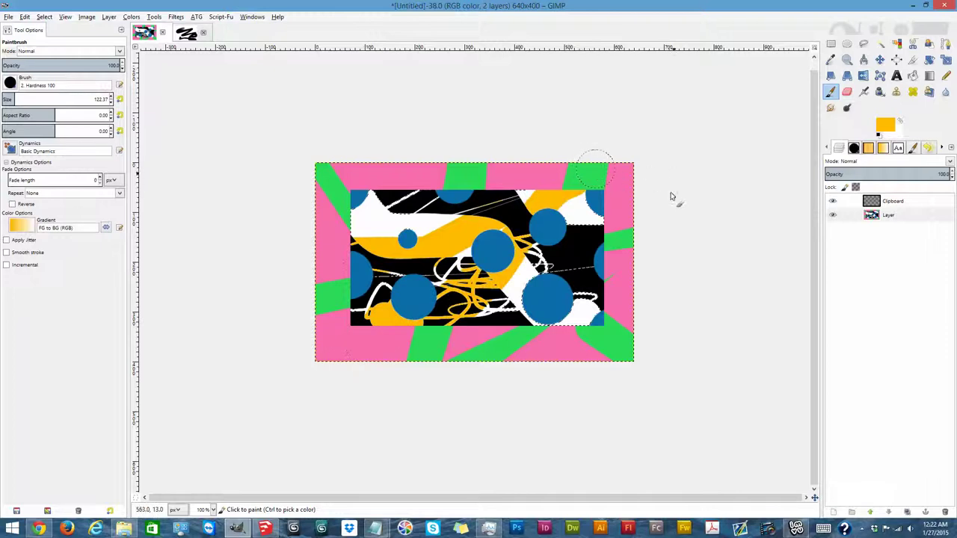
left_click_drag(550, 282, 381, 198)
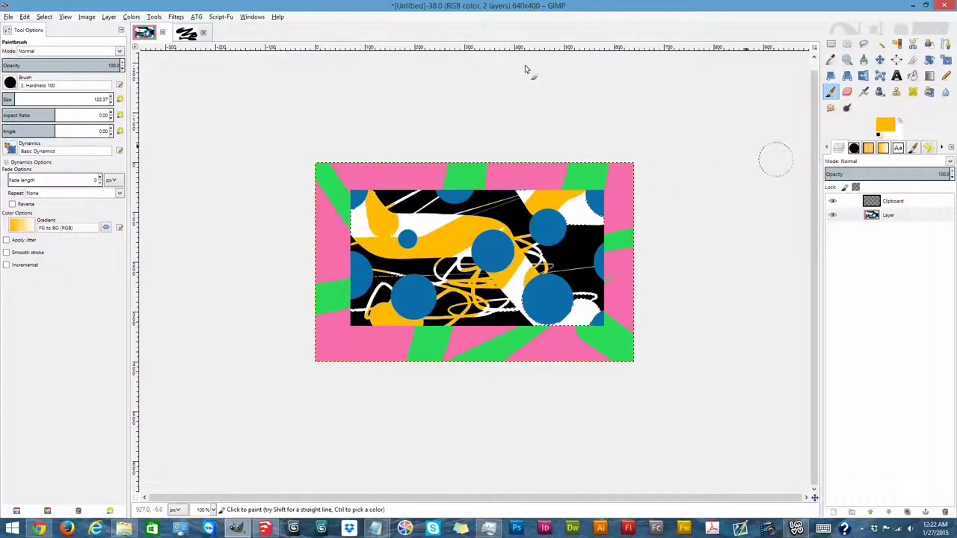
left_click(45, 17)
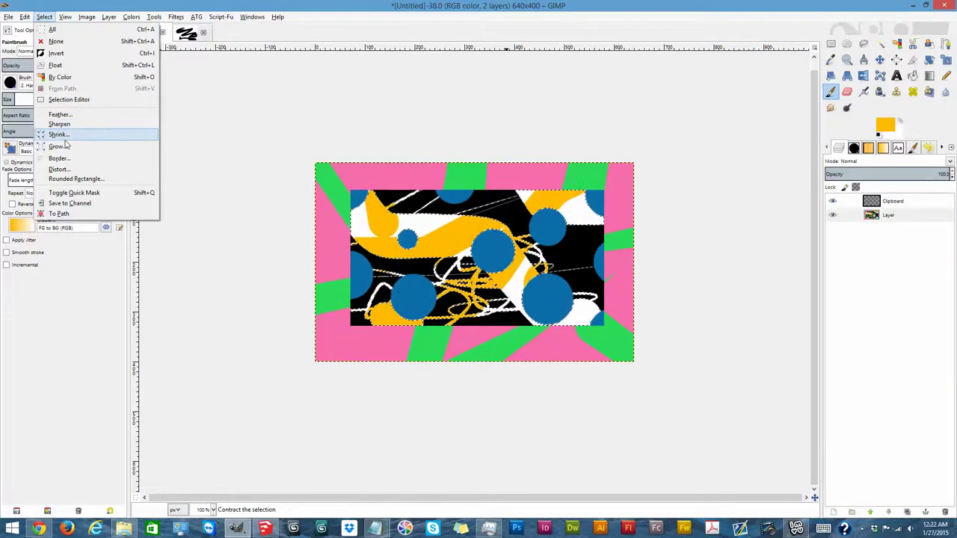
left_click(26, 29)
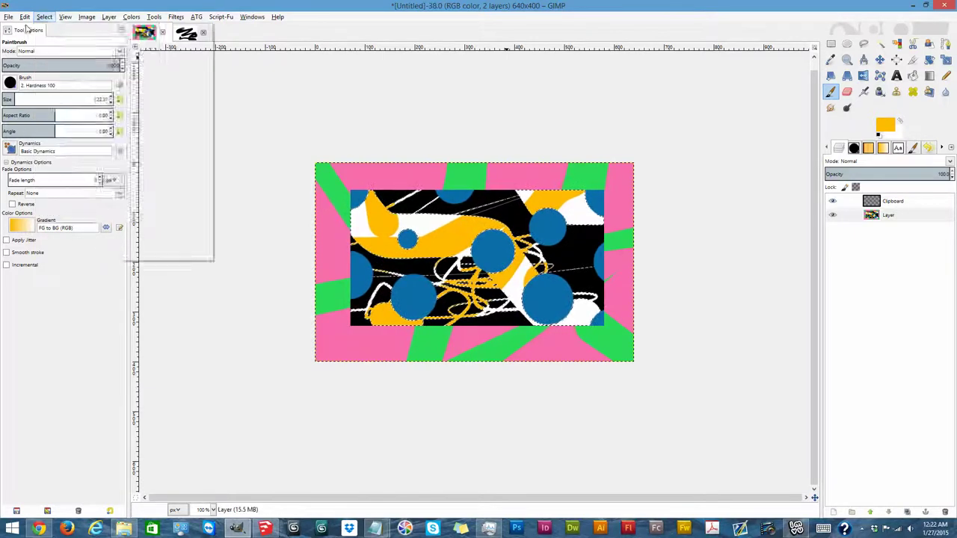
Step: Switch the image window to fullscreen view and return it to the normal view
left_click(65, 16)
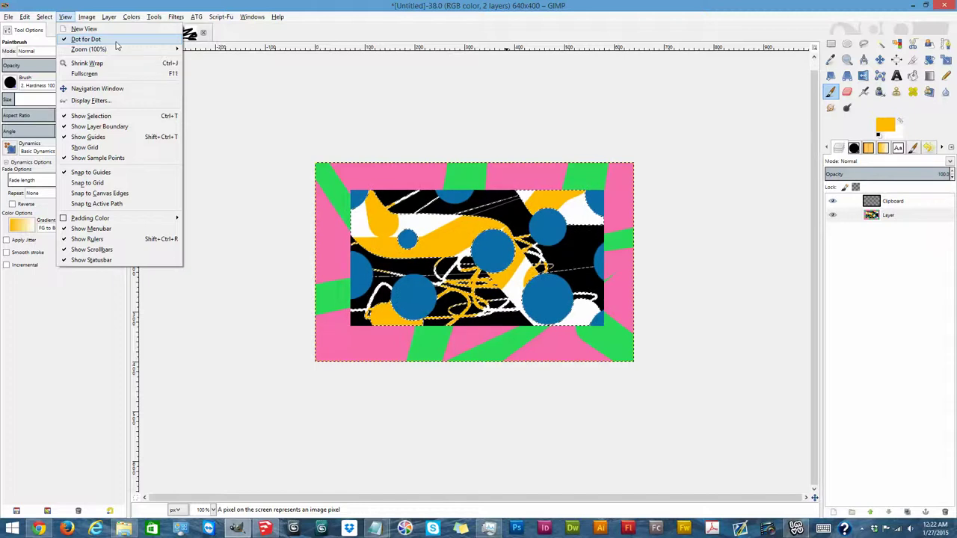
mouse_move(95, 52)
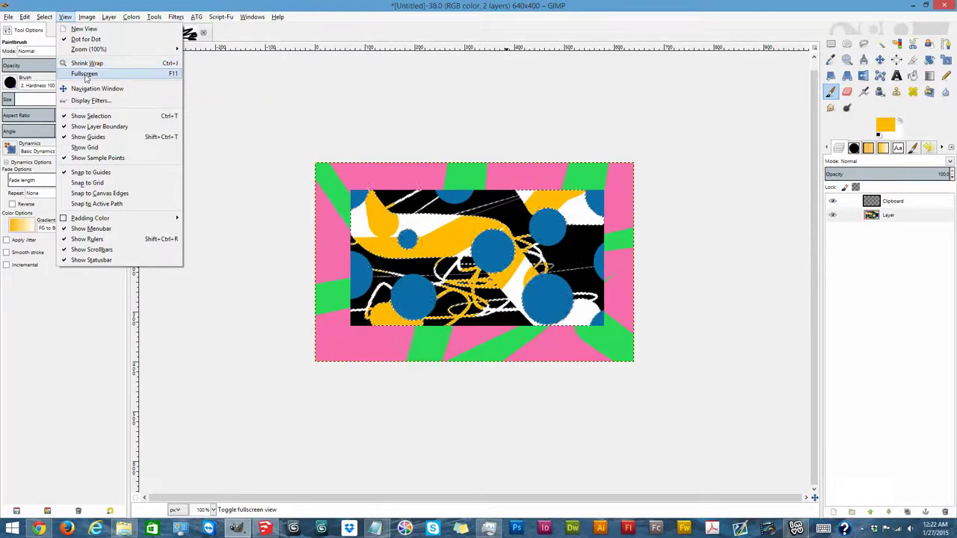
left_click(84, 73)
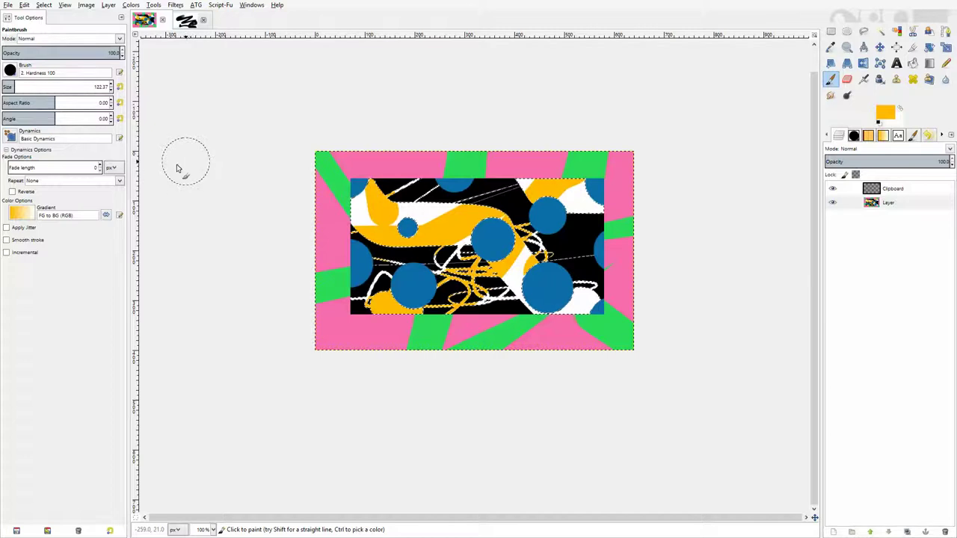
left_click(65, 5)
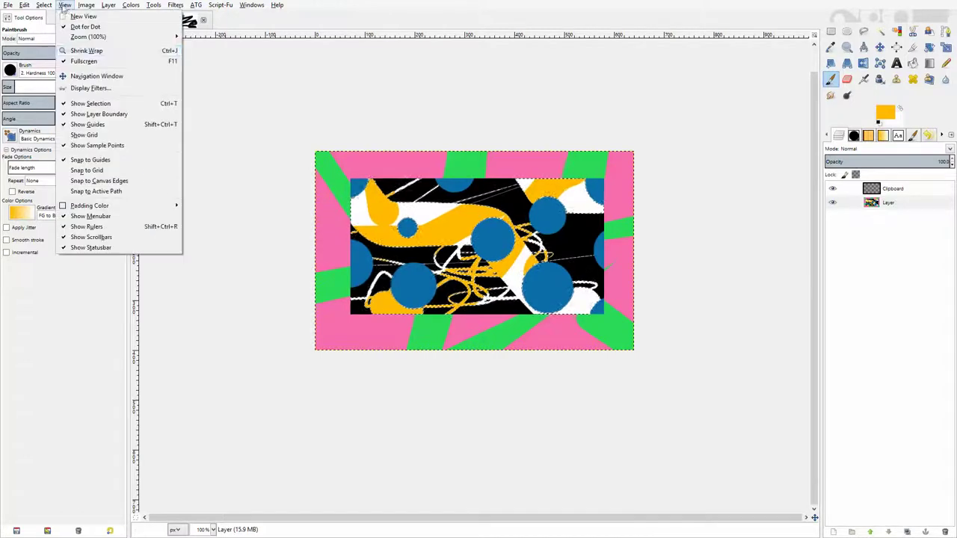
left_click(87, 61)
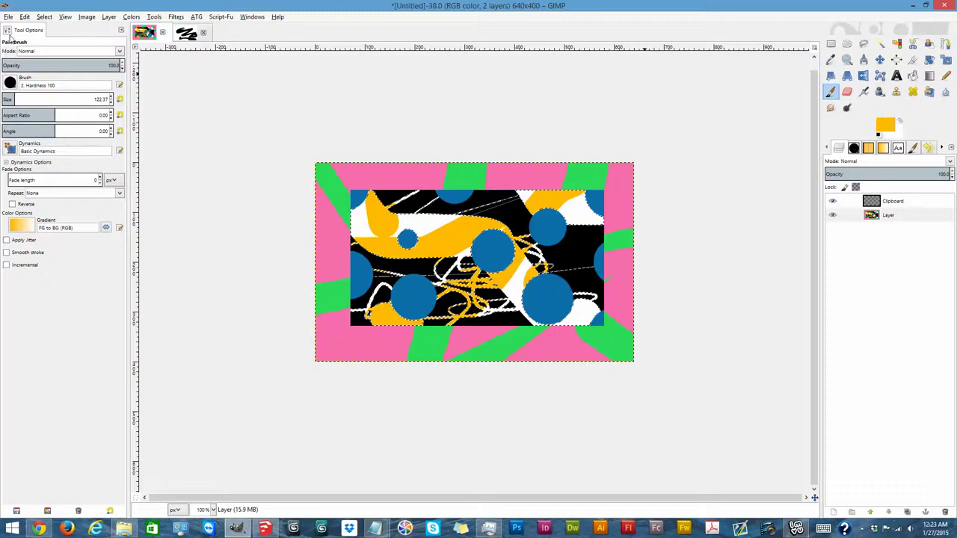
Step: Show the grid over the image and hide it again
left_click(109, 17)
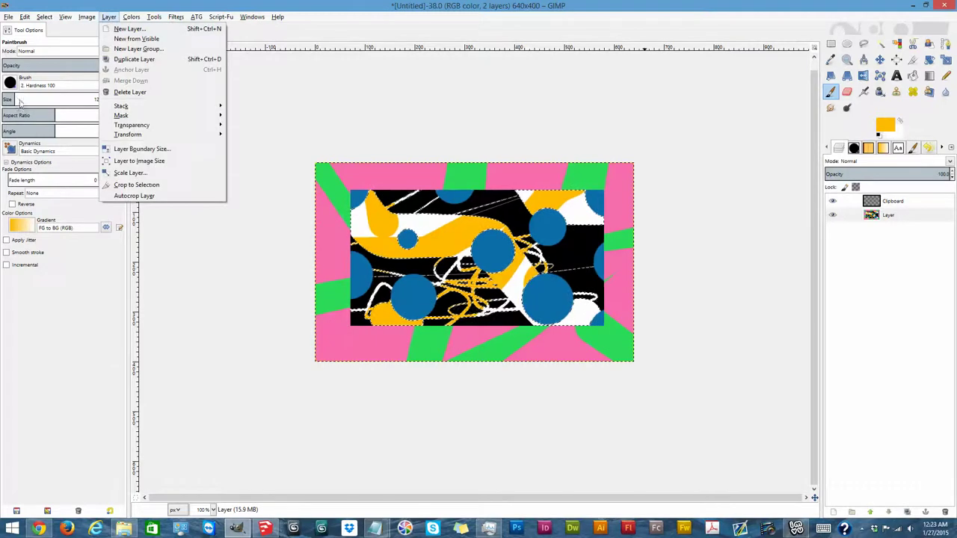
mouse_move(65, 16)
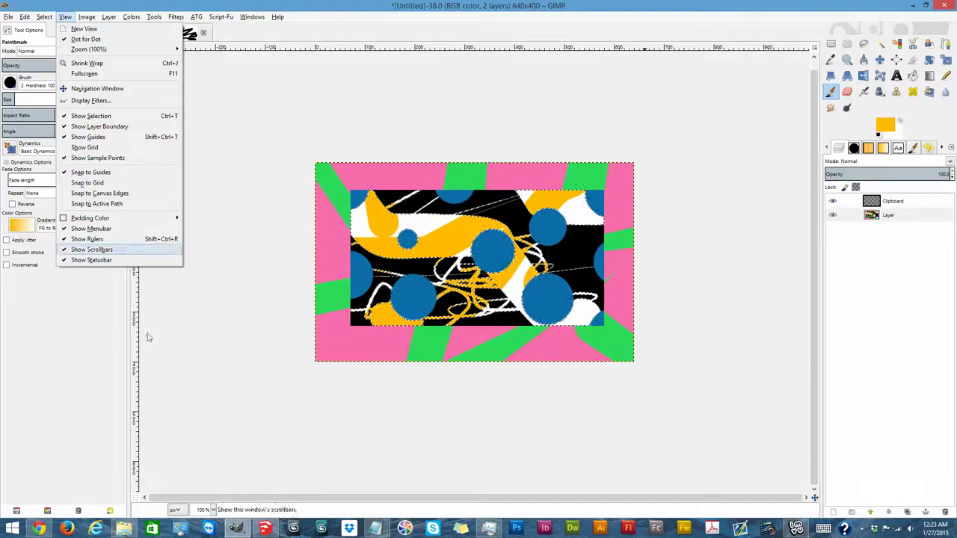
left_click(85, 147)
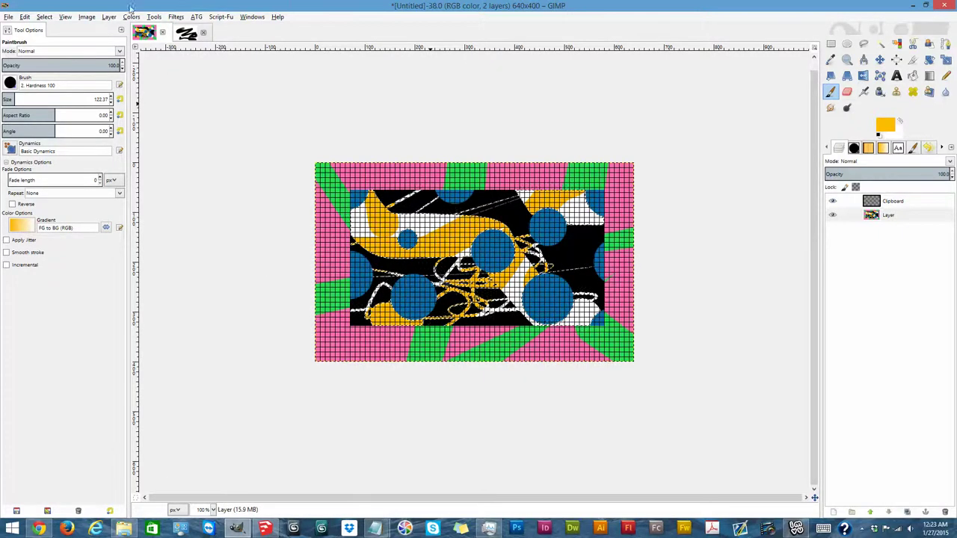
left_click(65, 16)
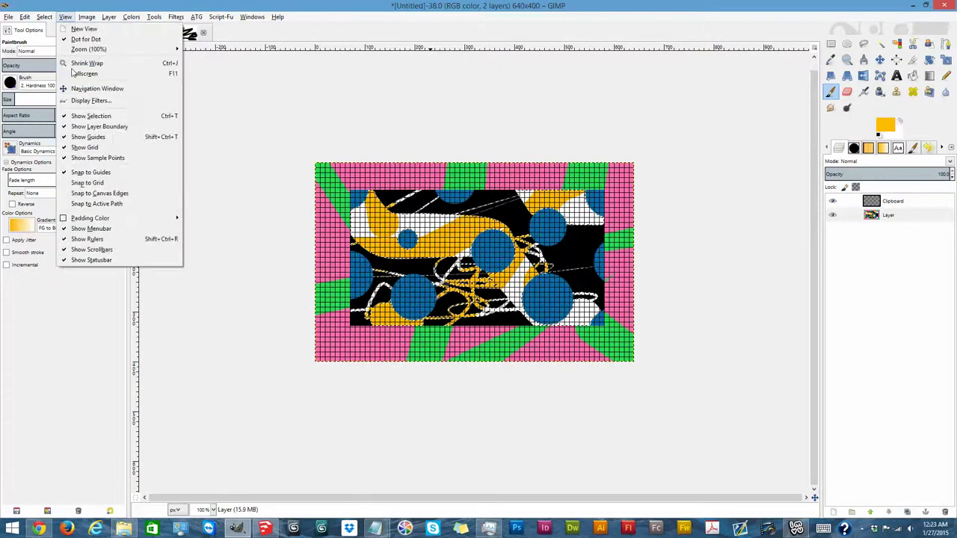
left_click(101, 148)
Step: Place a vertical guide from the ruler near the middle of the image
left_click(65, 16)
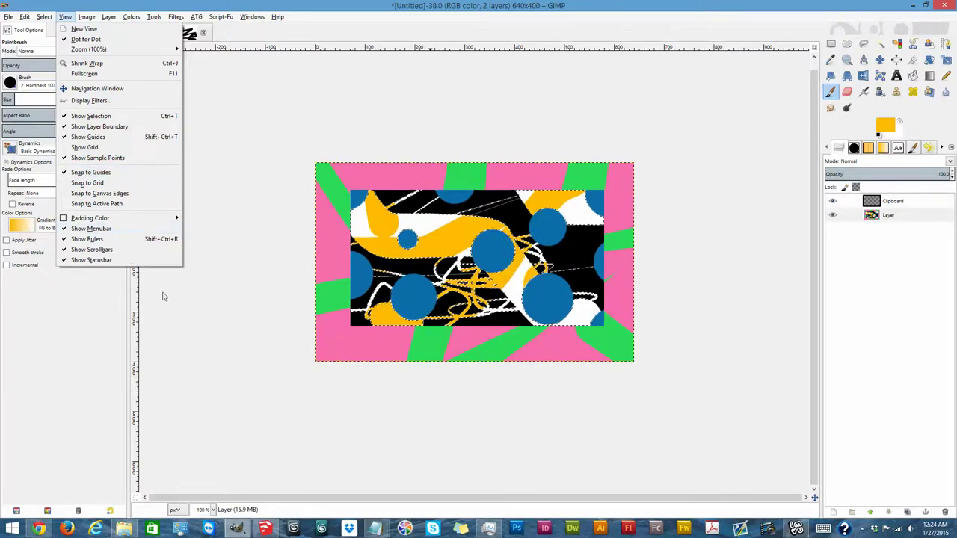
left_click(138, 268)
left_click_drag(139, 256, 480, 275)
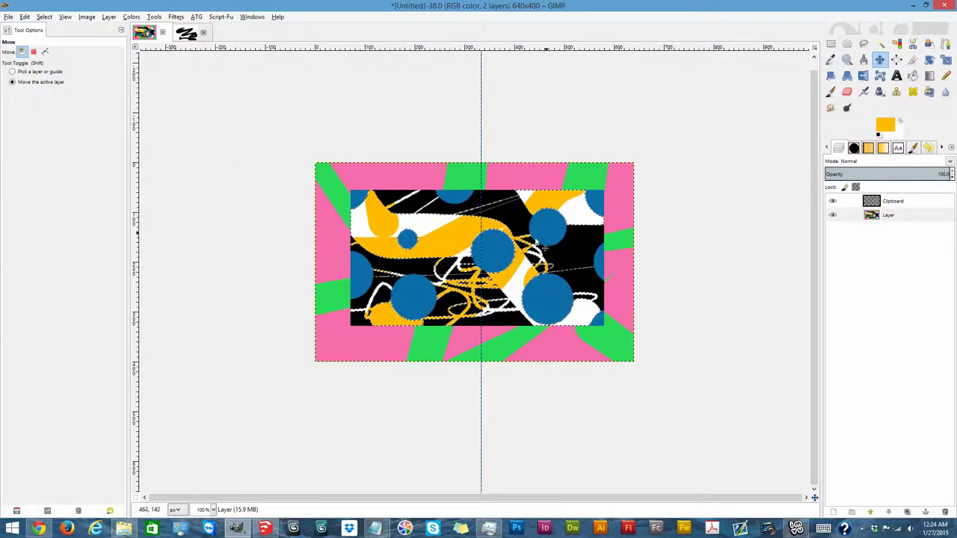
Step: Try shifting the active artwork layer with the Move tool, and undo the shift
left_click_drag(534, 250, 509, 263)
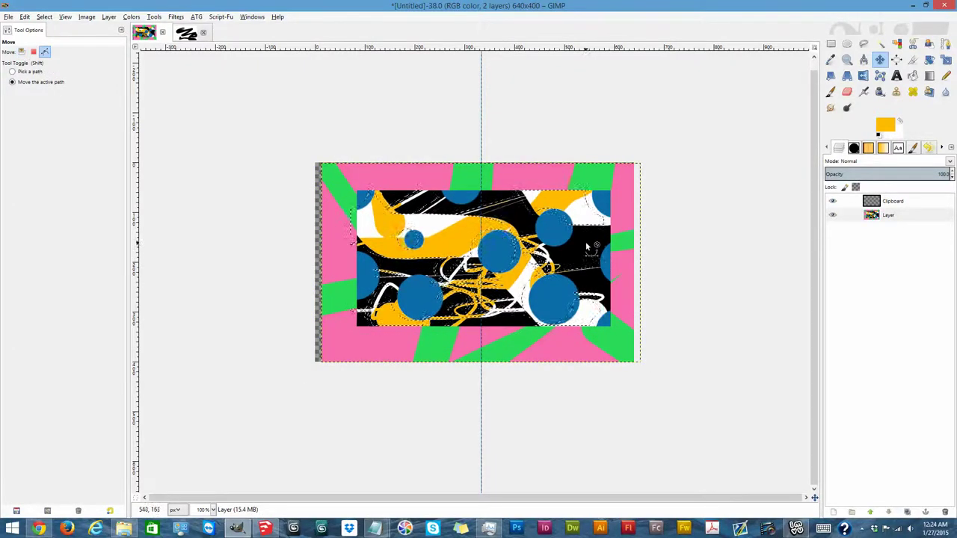
key("ctrl+z")
left_click(21, 51)
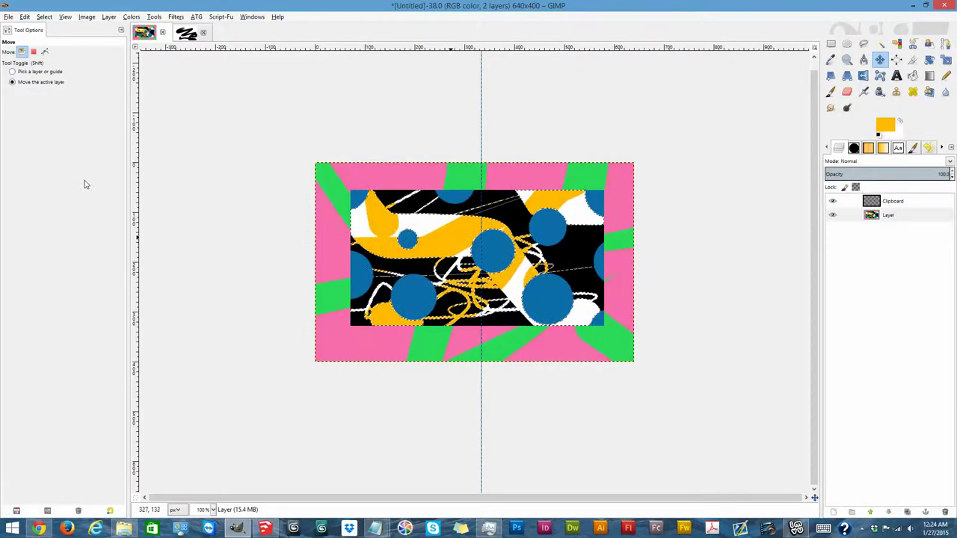
left_click(65, 16)
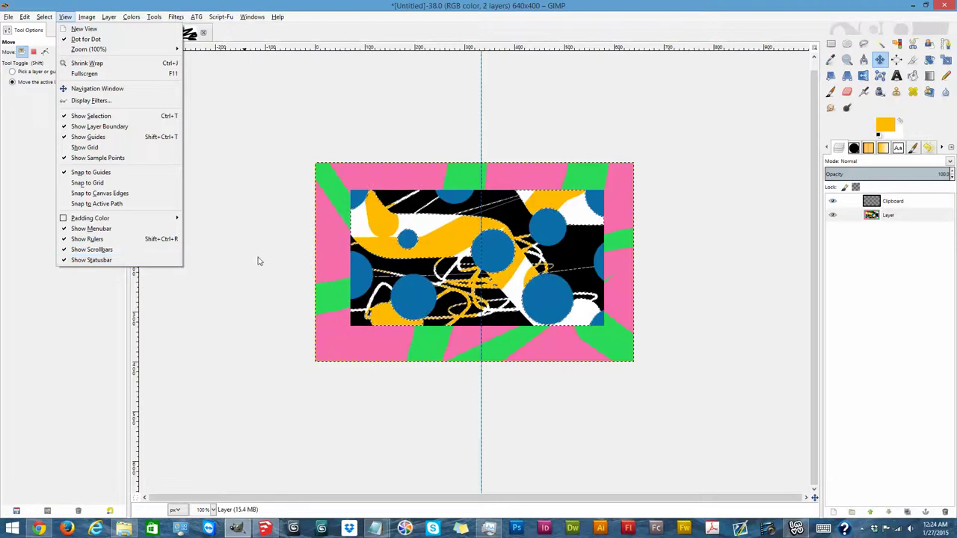
mouse_move(170, 20)
left_click(87, 17)
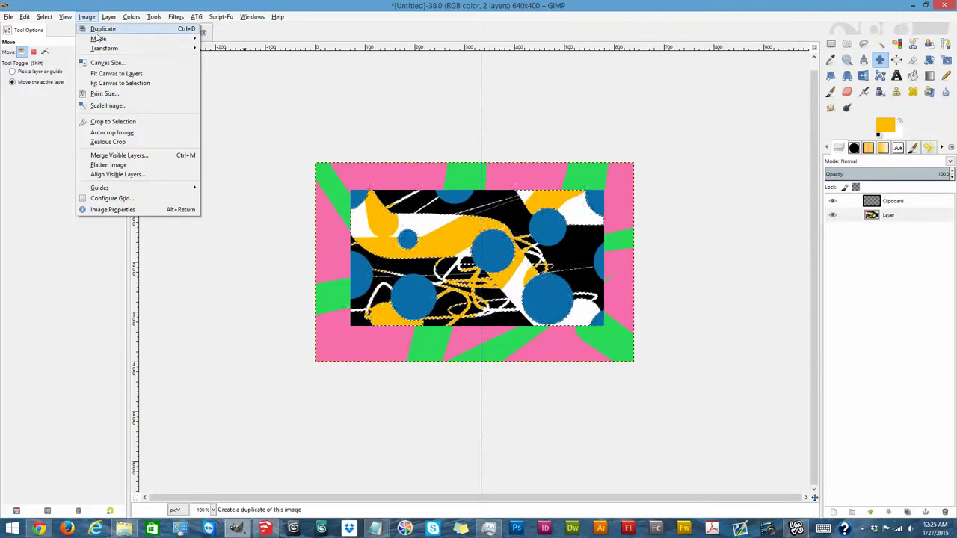
left_click(292, 85)
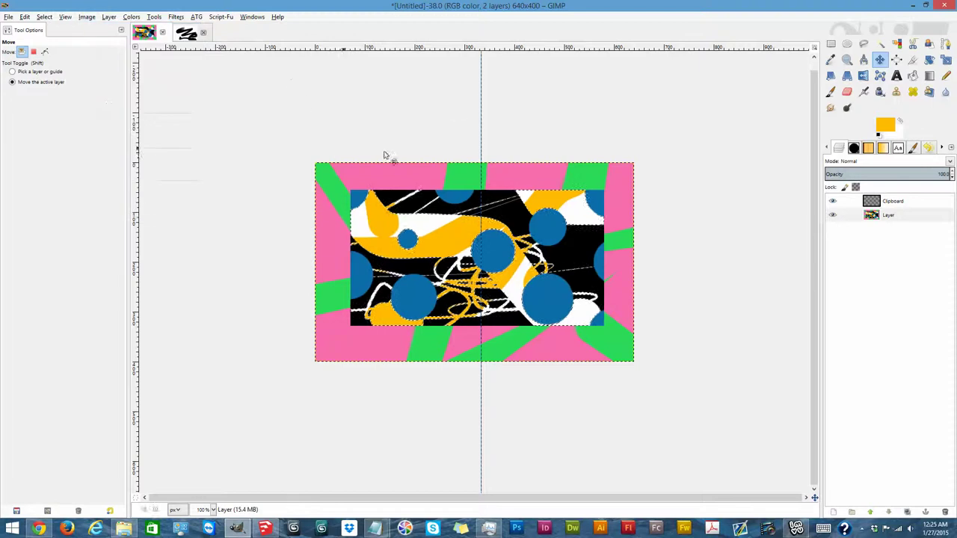
Step: Clear the colour selection using the Rectangle Select tool and duplicate the whole image
left_click(831, 43)
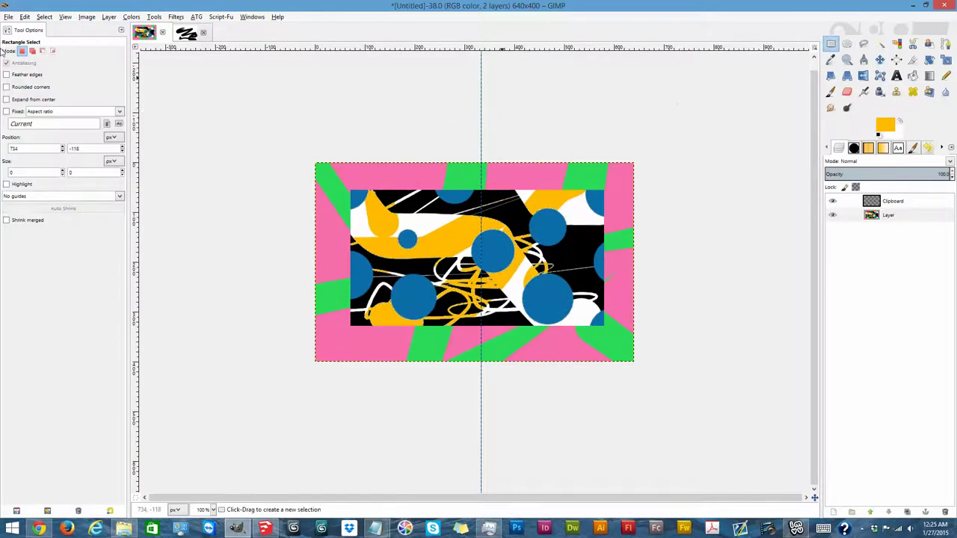
left_click(86, 17)
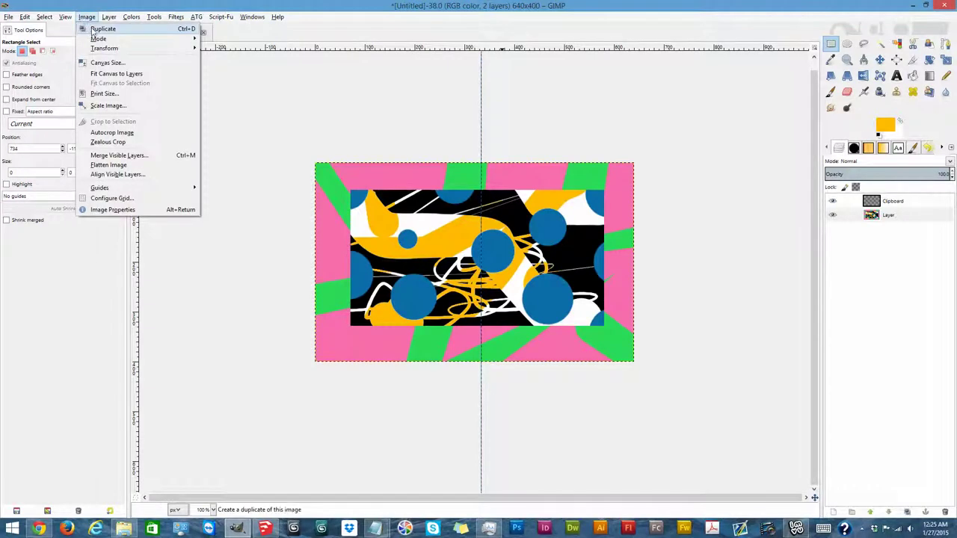
left_click(97, 29)
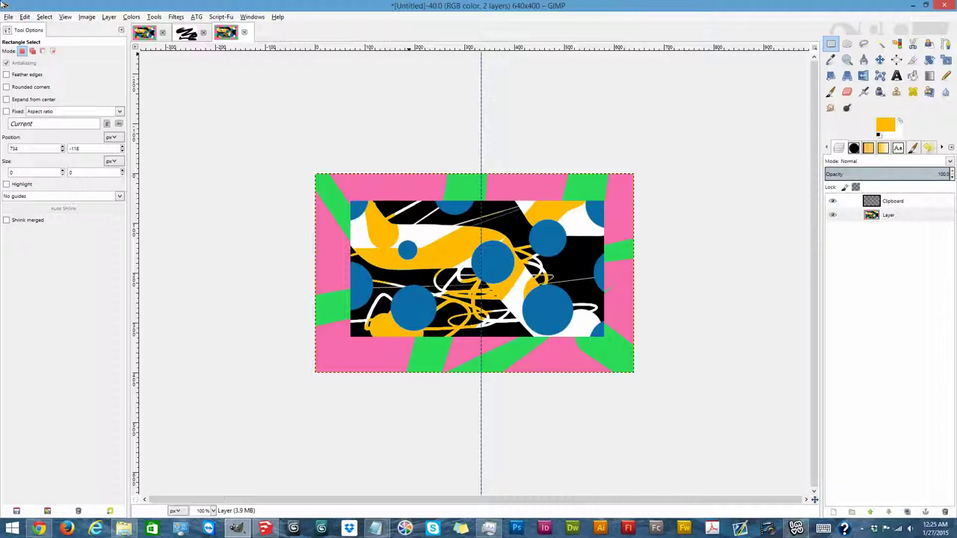
Step: Convert the duplicated image's mode to Grayscale
left_click(88, 17)
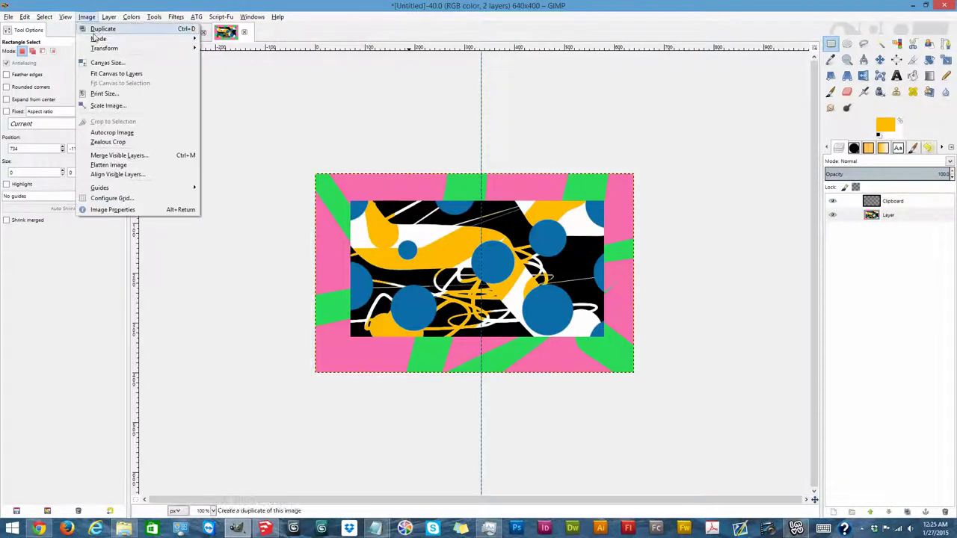
mouse_move(95, 38)
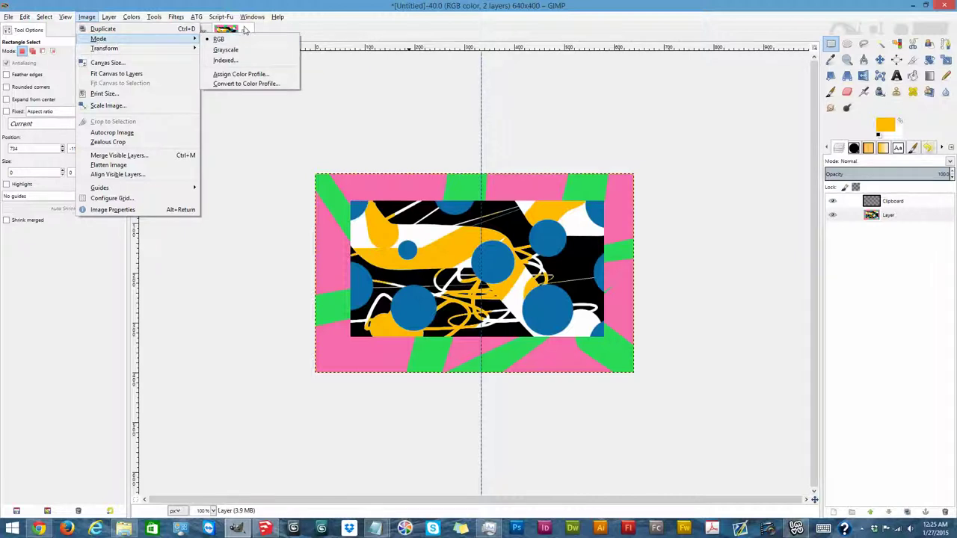
left_click(237, 52)
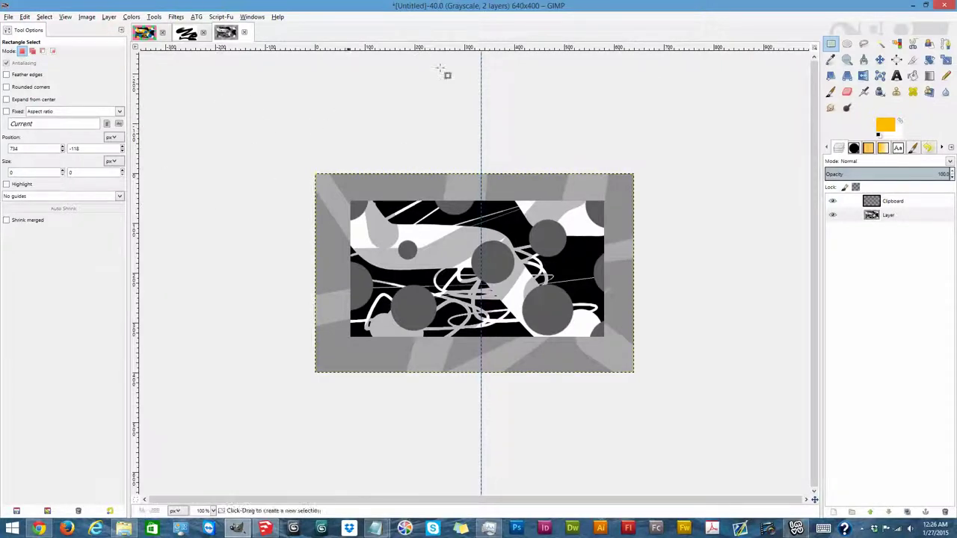
Step: Try converting the image to indexed colours with an optimum palette of 255 colours, and undo both the indexed and grayscale conversions
left_click(87, 16)
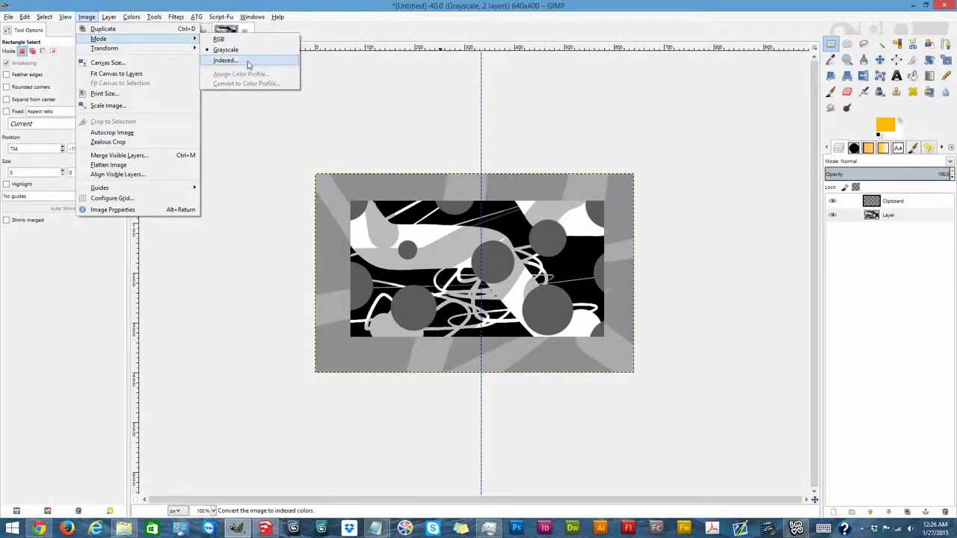
left_click(248, 60)
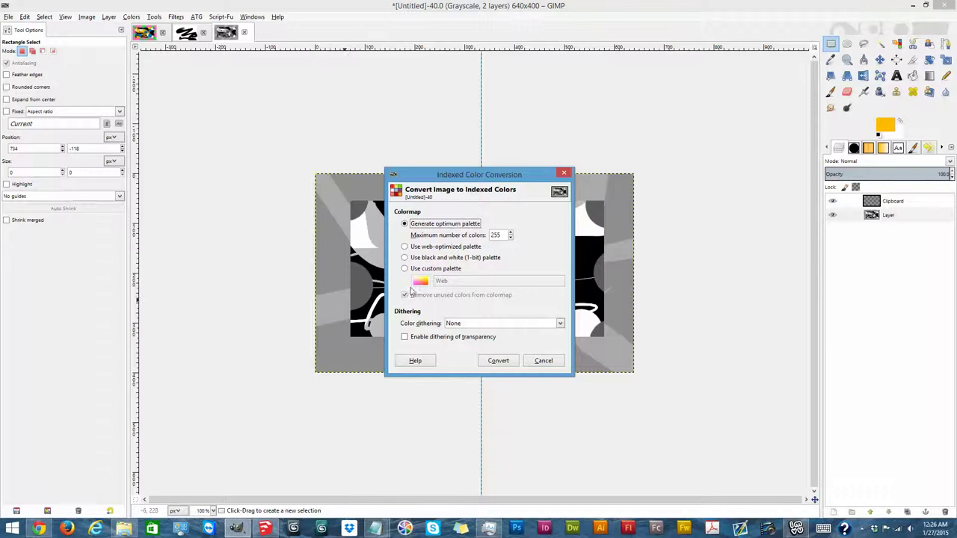
left_click_drag(538, 177, 316, 111)
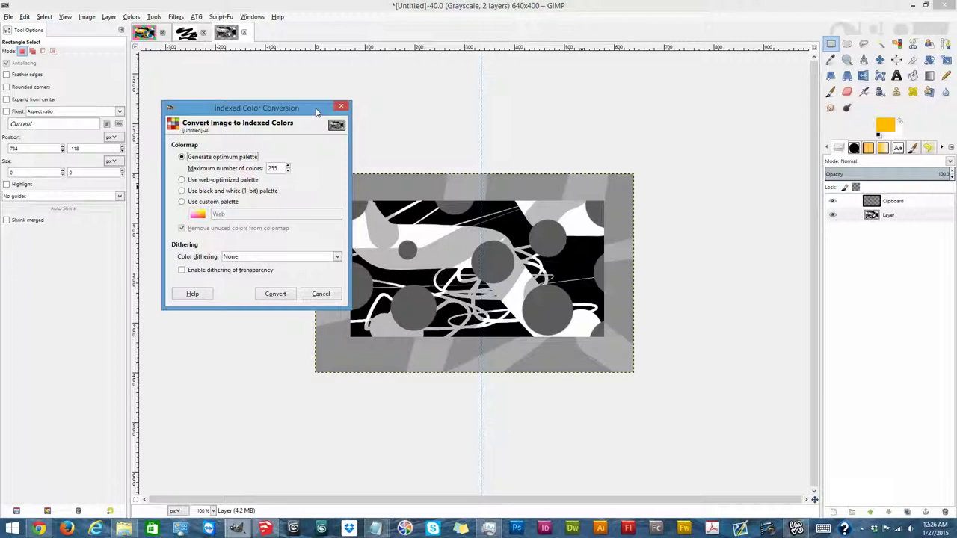
left_click_drag(316, 111, 317, 112)
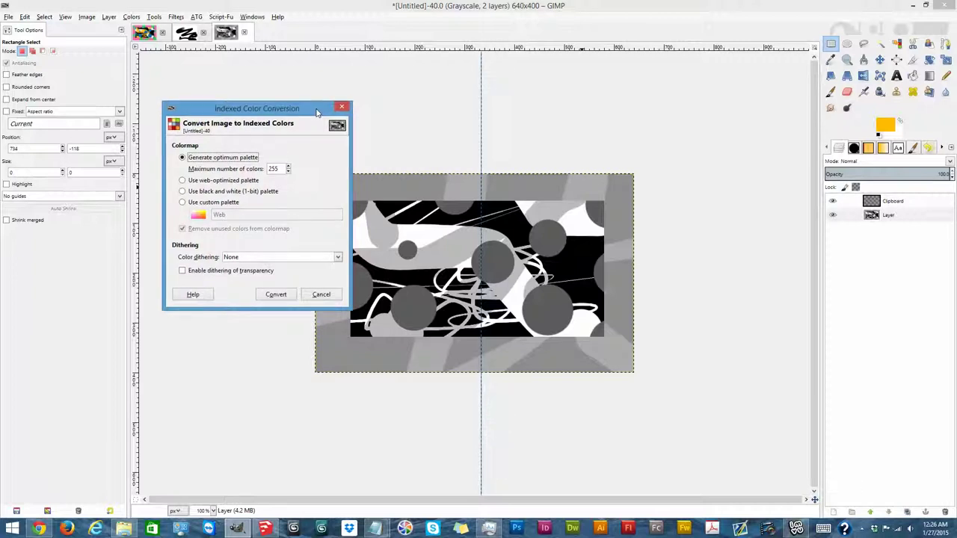
left_click_drag(323, 111, 334, 102)
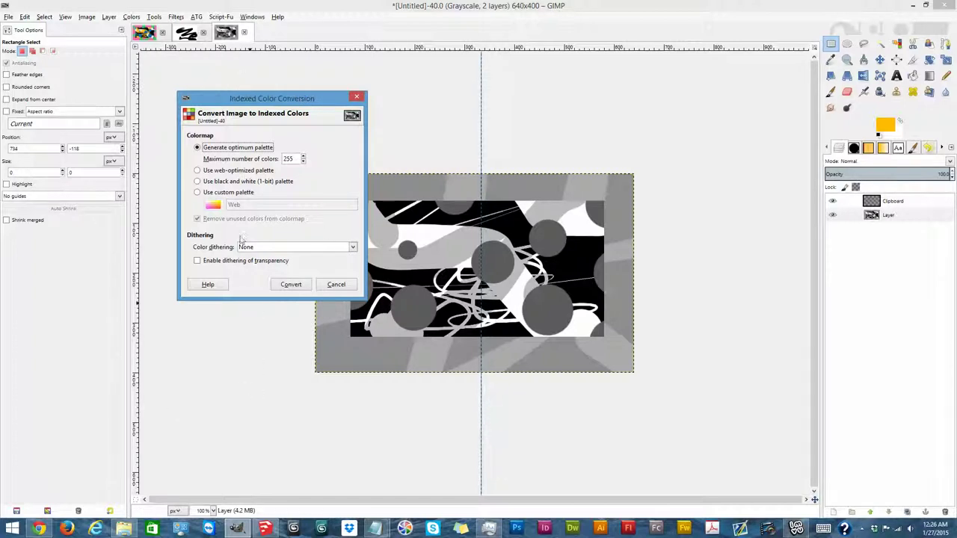
left_click(291, 285)
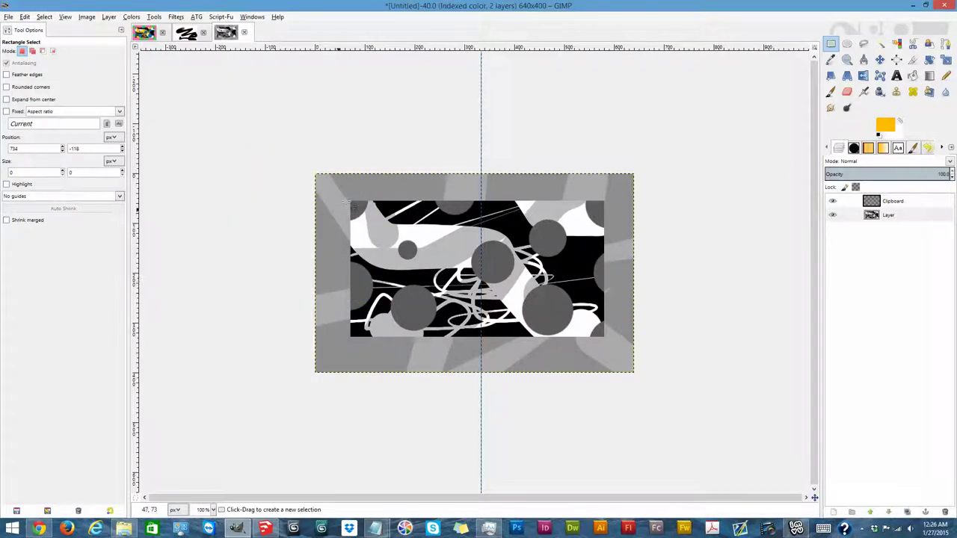
key("ctrl+z")
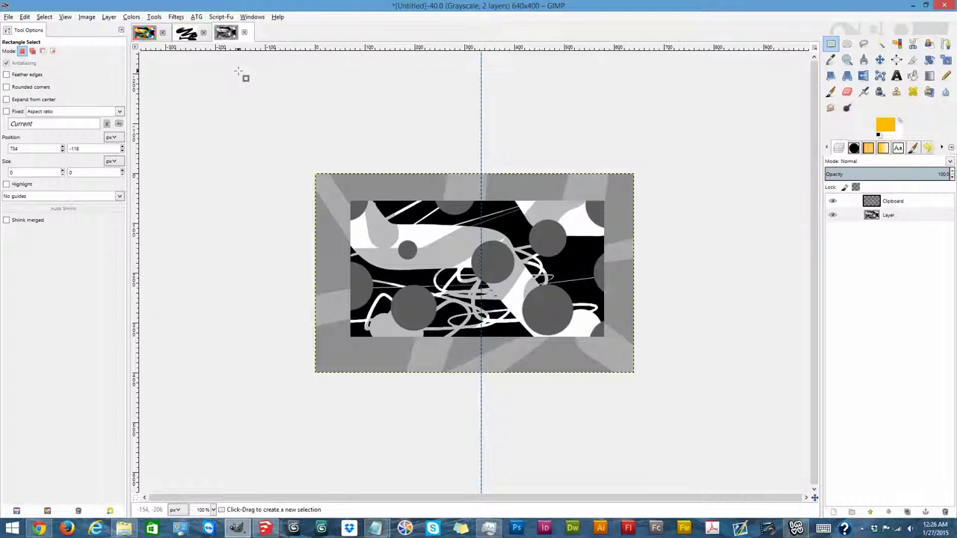
key("ctrl+z")
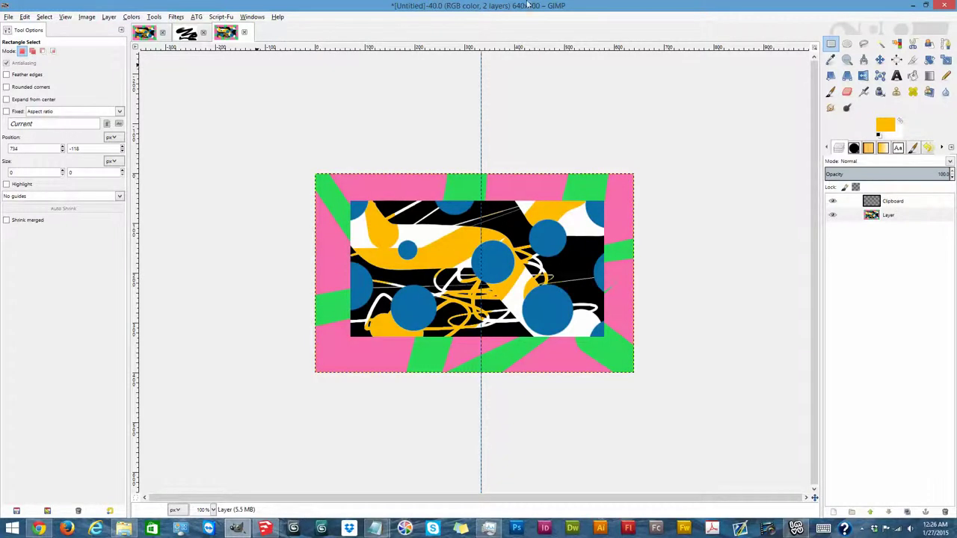
Step: Try the linked canvas dimensions, and set the canvas size independently to 587 px wide and 564 px high
left_click(87, 18)
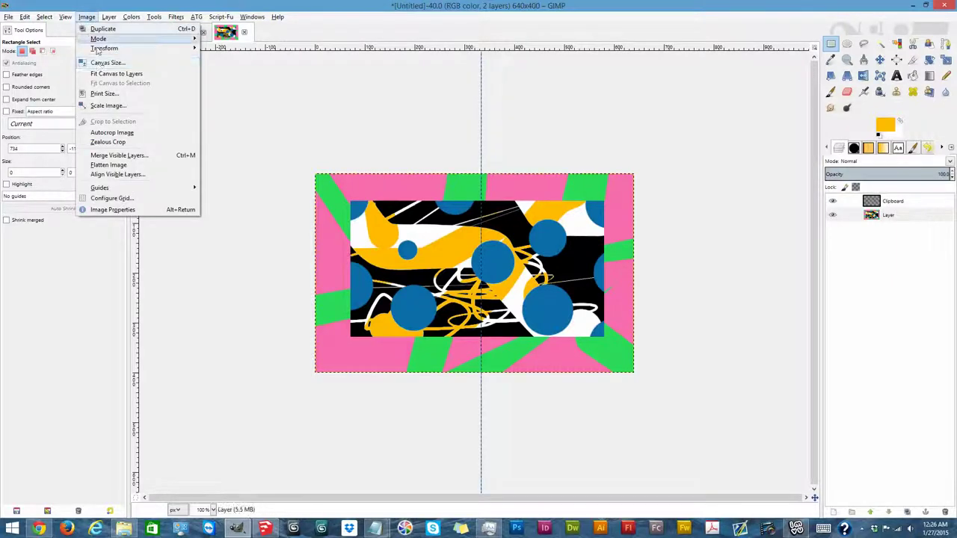
left_click(105, 64)
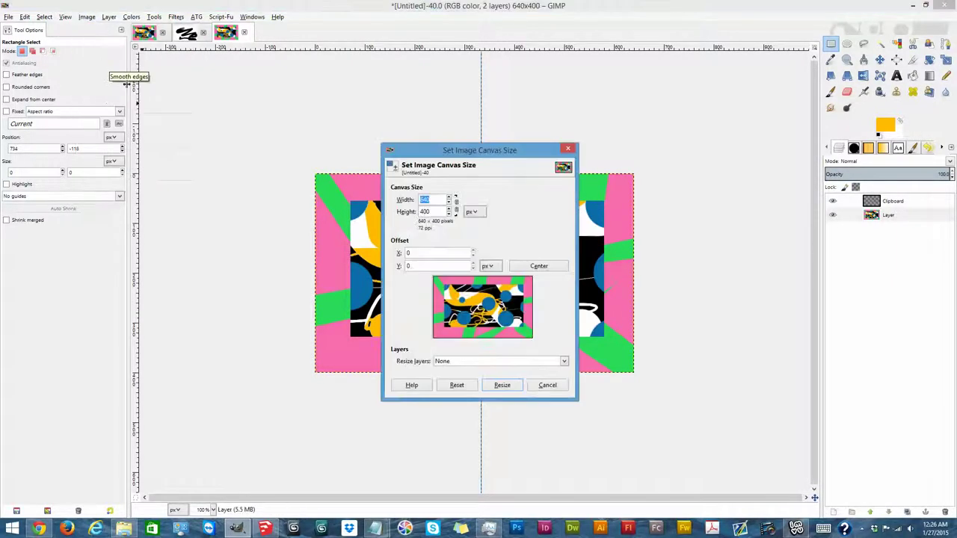
left_click(456, 209)
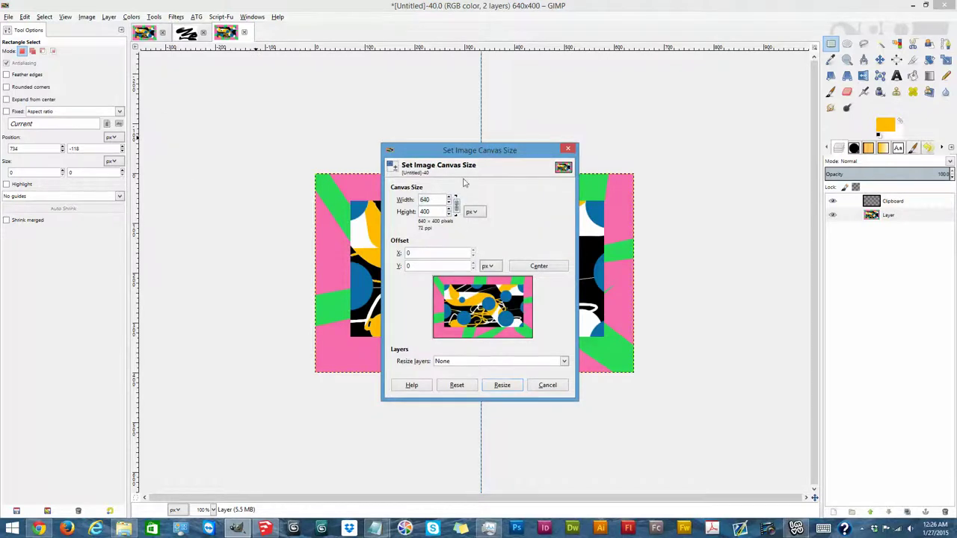
scroll(450, 214, "down", 15)
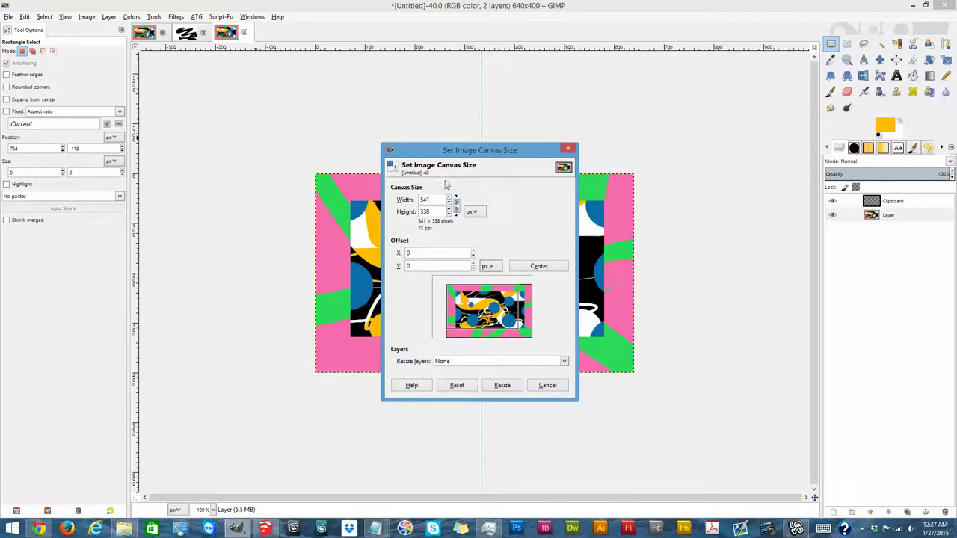
left_click(456, 206)
scroll(450, 200, "up", 12)
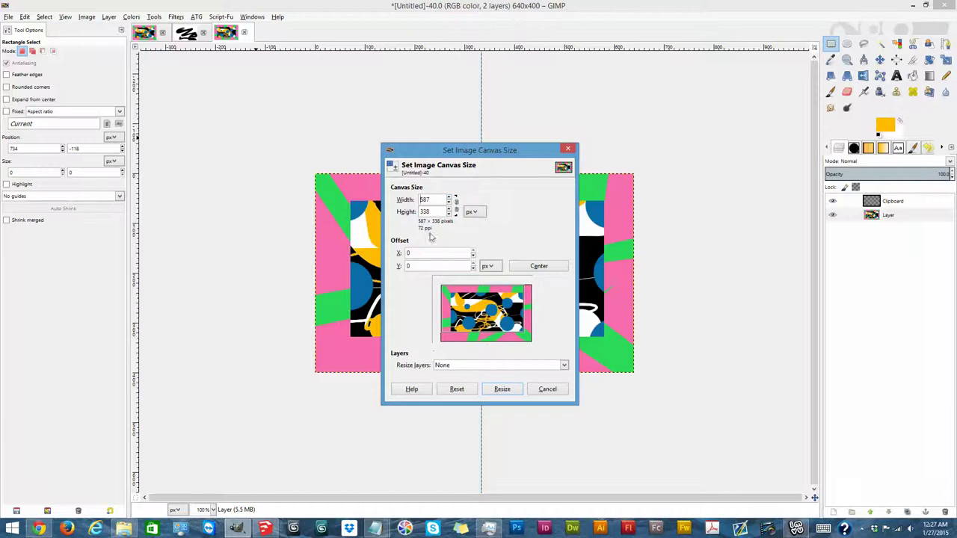
scroll(450, 213, "up", 15)
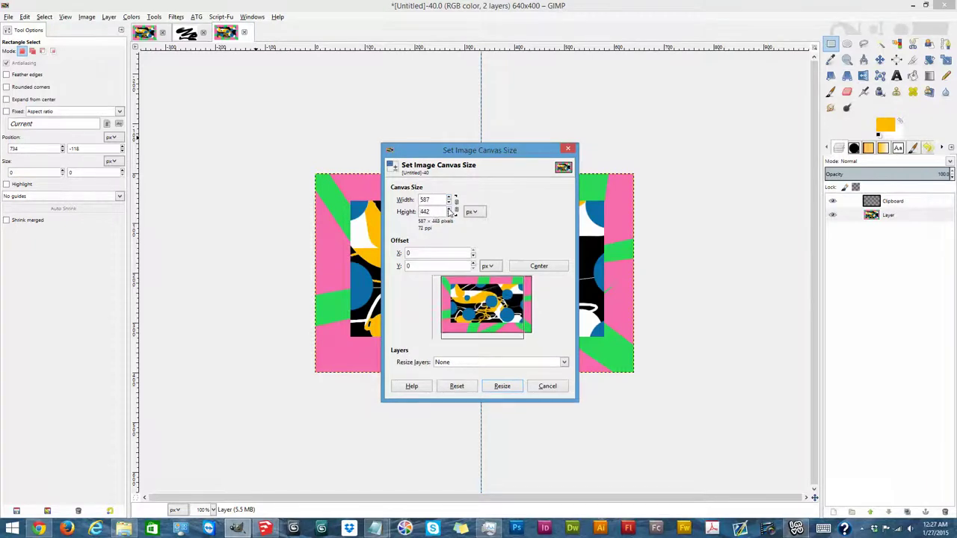
scroll(450, 212, "up", 8)
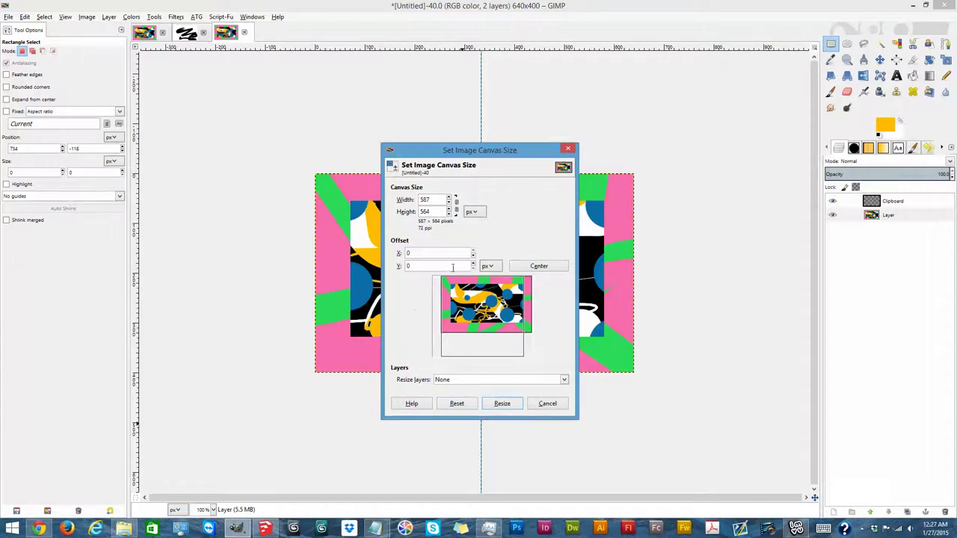
Step: Offset the image on the new canvas to X -7 and Y 95 px, and apply the canvas resize
scroll(472, 258, "down", 5)
scroll(473, 265, "up", 5)
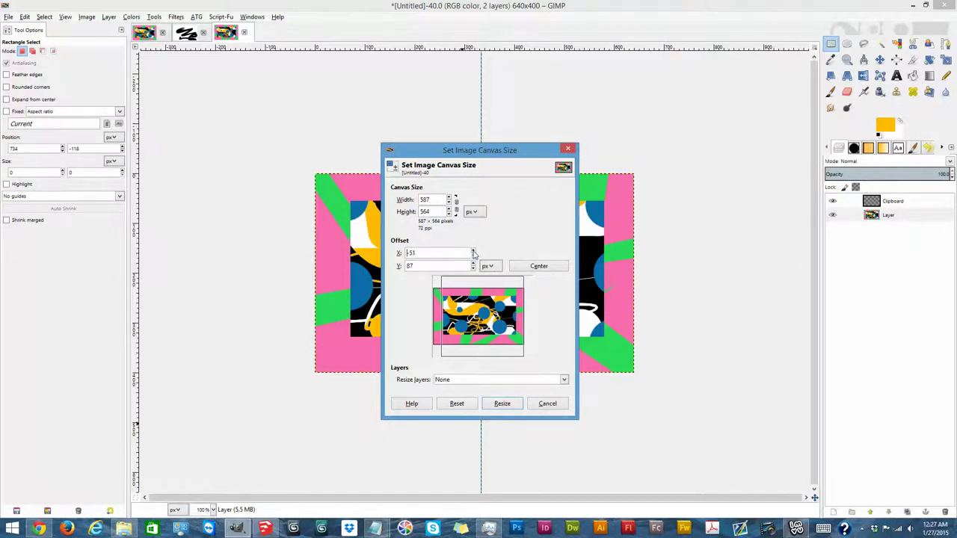
scroll(474, 266, "up", 3)
scroll(473, 254, "up", 5)
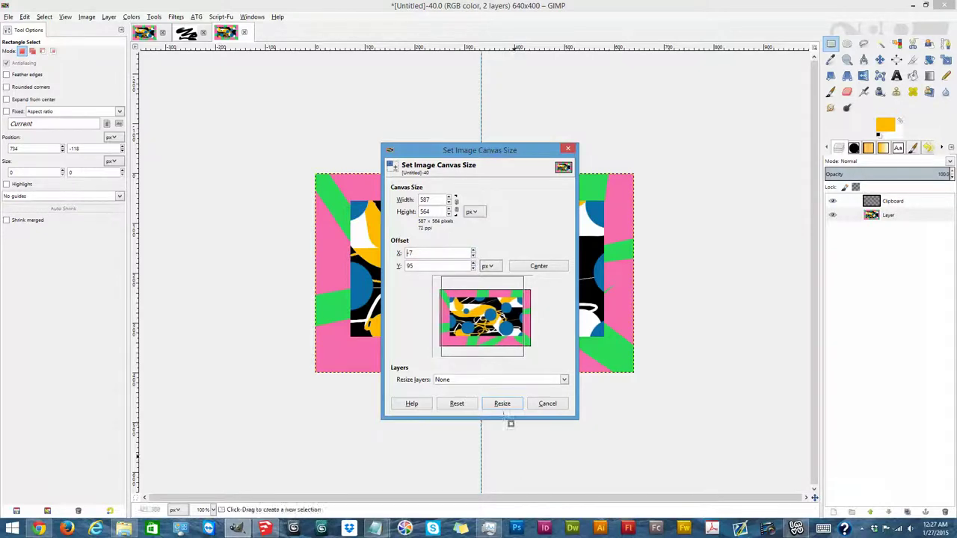
left_click(503, 404)
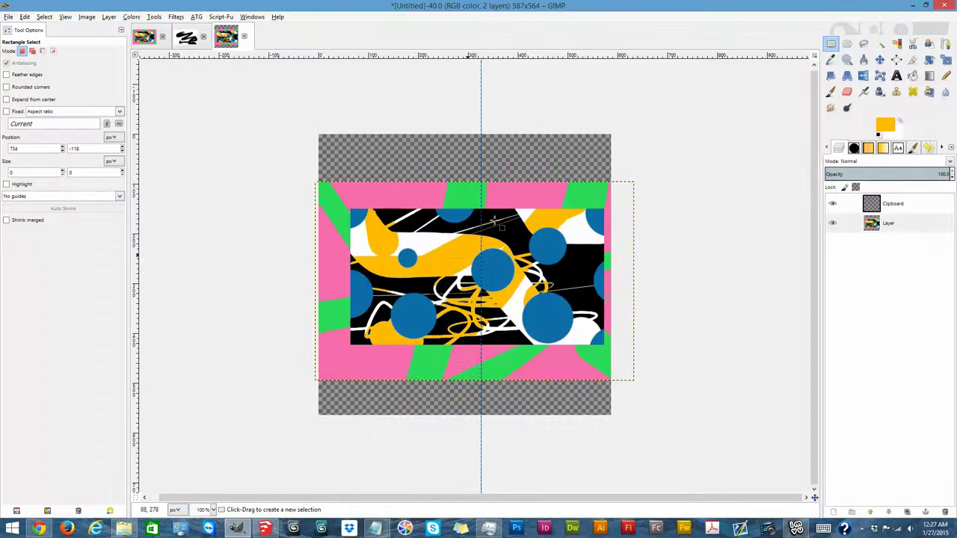
Step: Fit the canvas to the layers
left_click(87, 16)
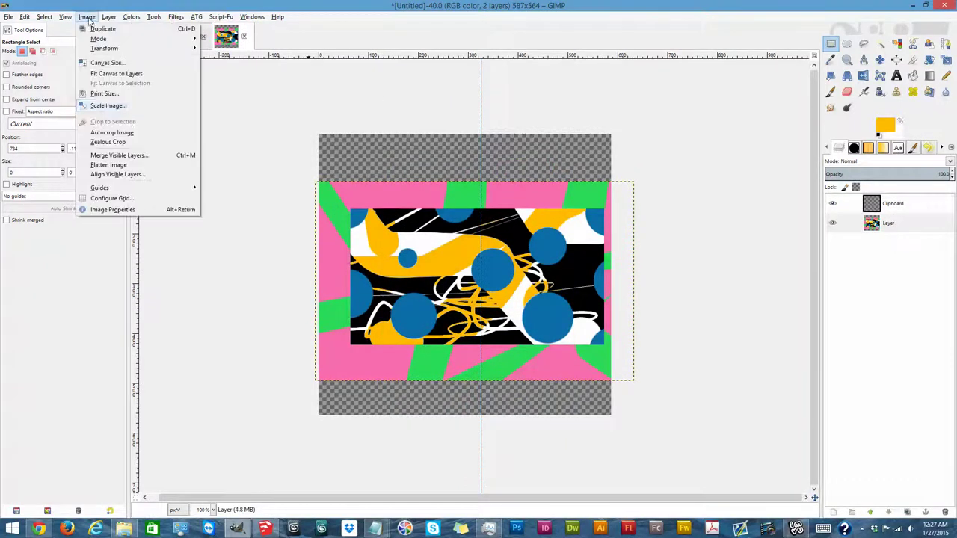
left_click(118, 74)
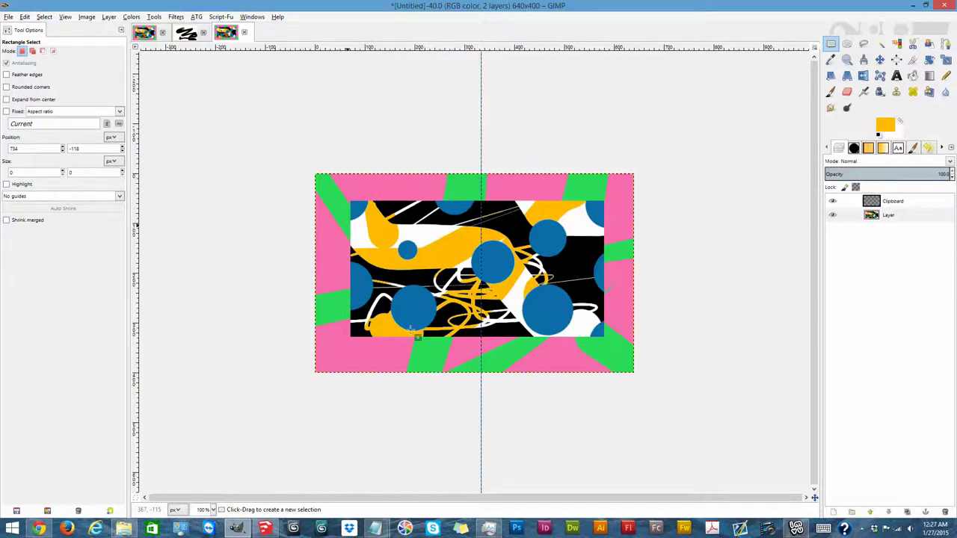
Step: Select a rectangle of about 214 × 206 px at 89, 83 in the artwork and fit the canvas to that selection
left_click(86, 16)
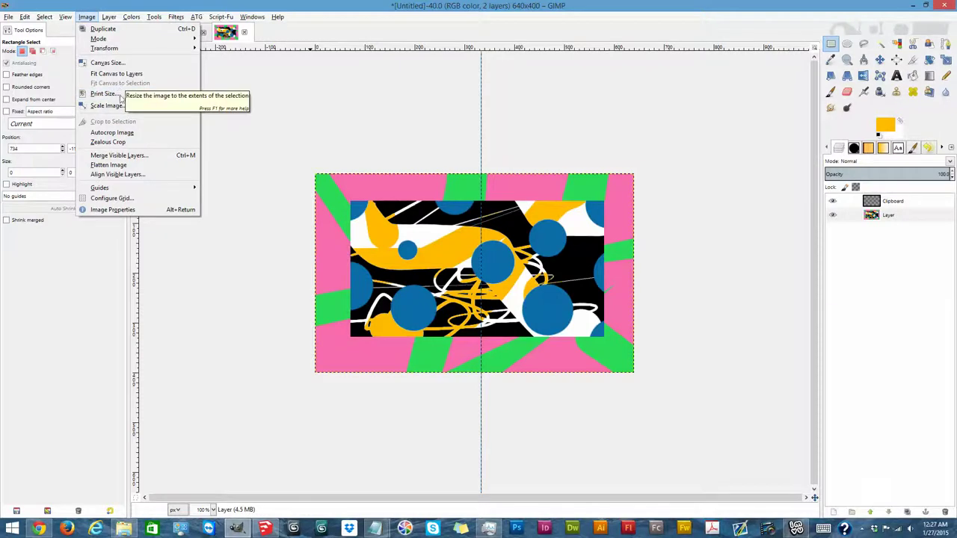
left_click(832, 46)
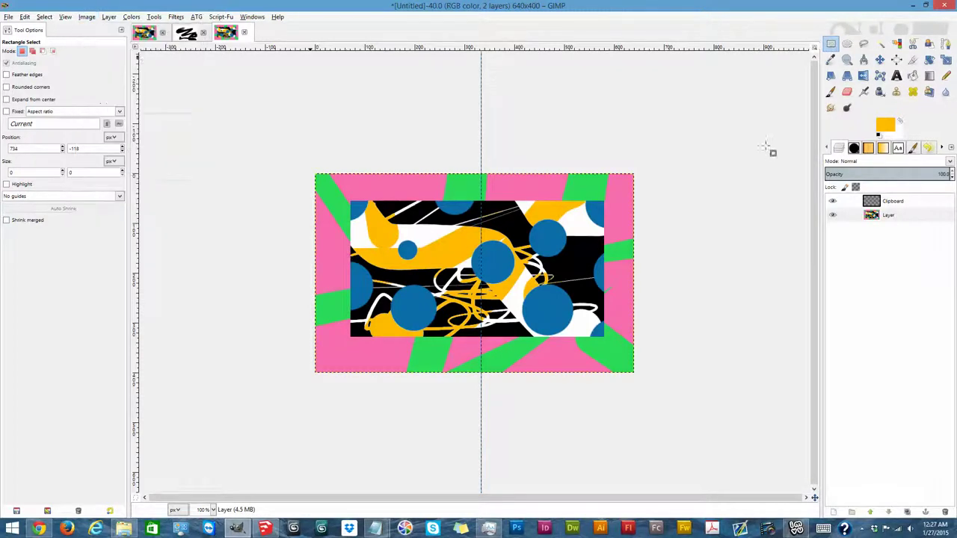
left_click_drag(361, 194, 466, 295)
left_click_drag(427, 245, 426, 267)
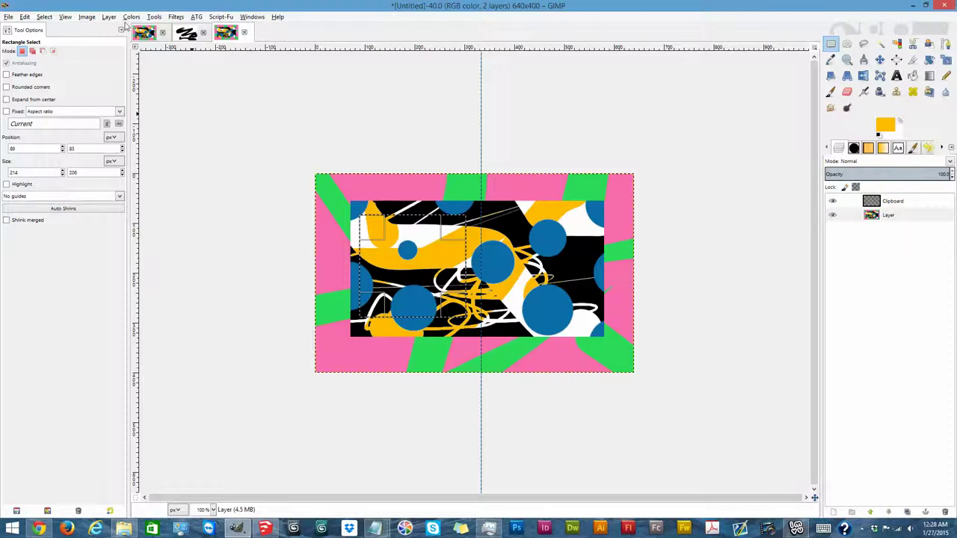
left_click(86, 18)
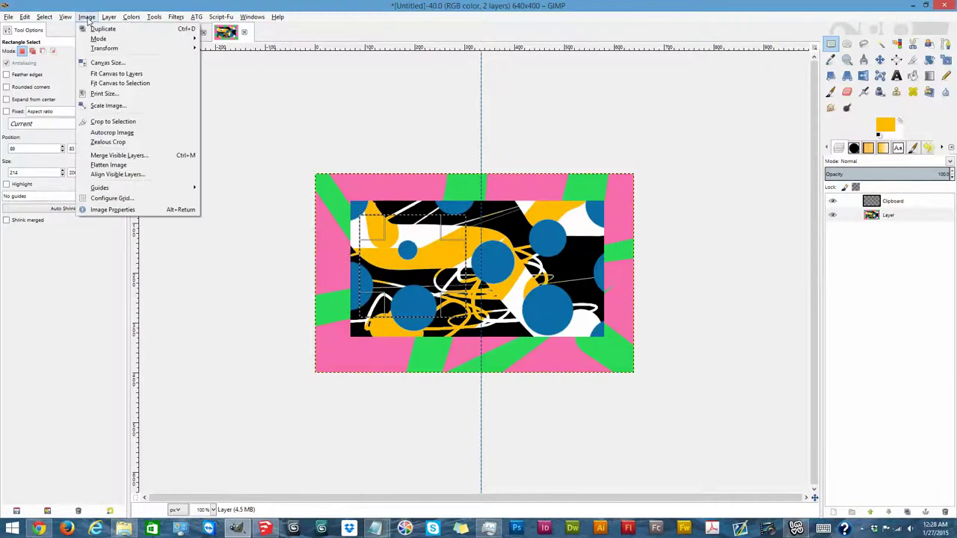
left_click(115, 84)
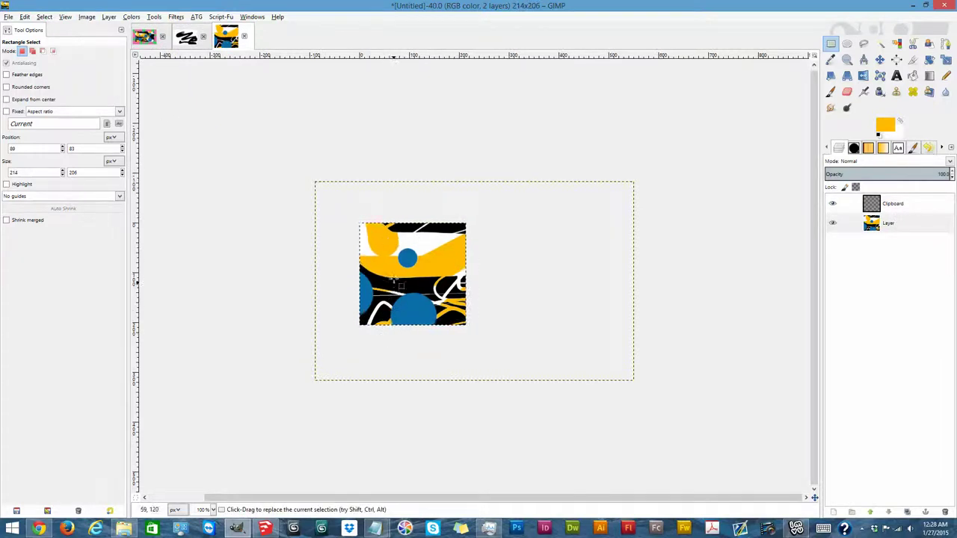
Step: Shift the active layer around within the reduced canvas using the Move tool
left_click(880, 61)
left_click_drag(427, 279, 474, 317)
left_click_drag(436, 297, 428, 277)
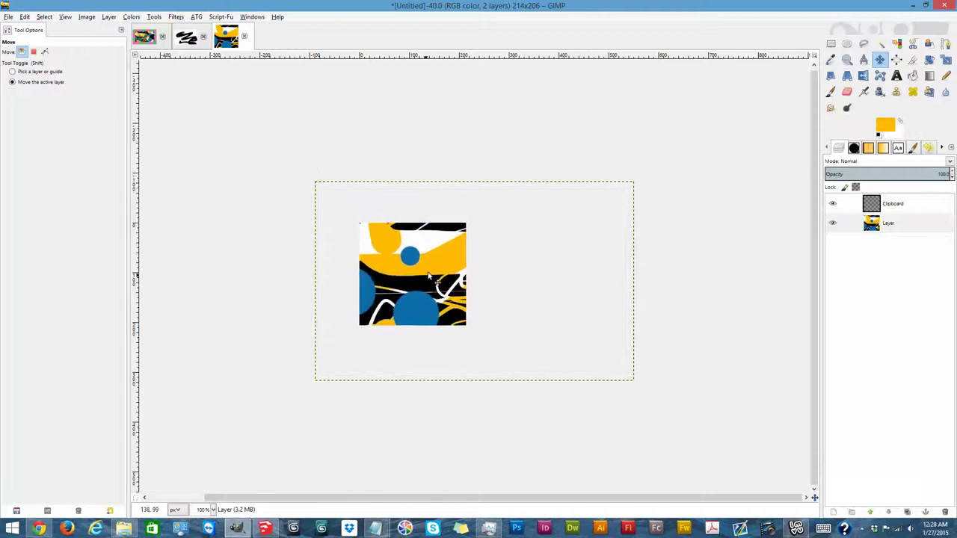
Step: Undo the layer move and the canvas fit, and clear the rectangular selection with the Rectangle Select tool
left_click(88, 18)
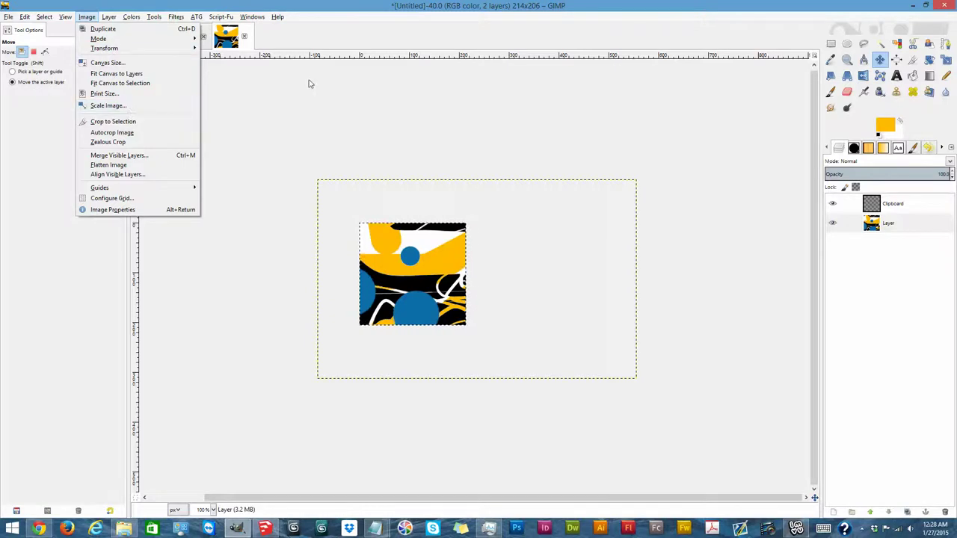
left_click(282, 113)
key("ctrl+z")
key("ctrl+z")
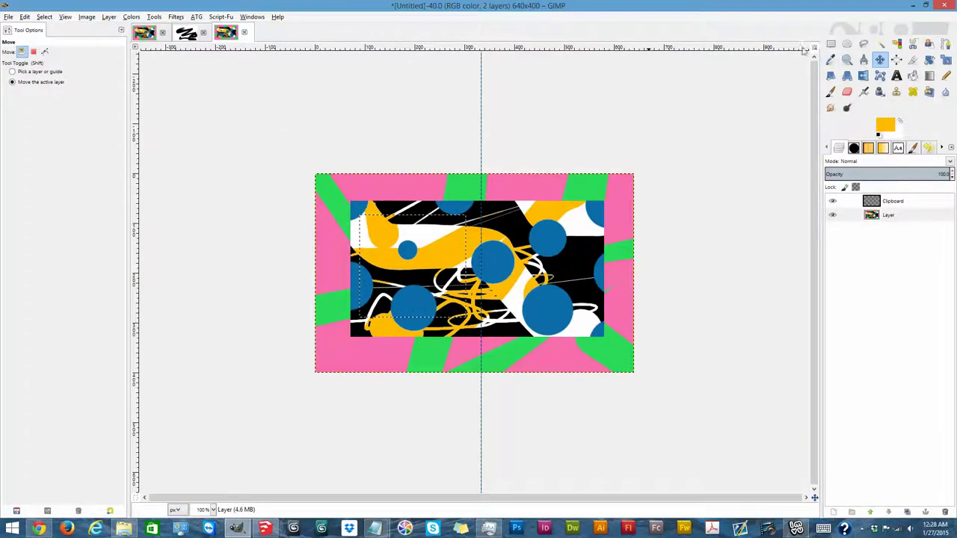
left_click(830, 43)
Step: Scale the whole image down to 180 × 113 px with Cubic interpolation
left_click(87, 17)
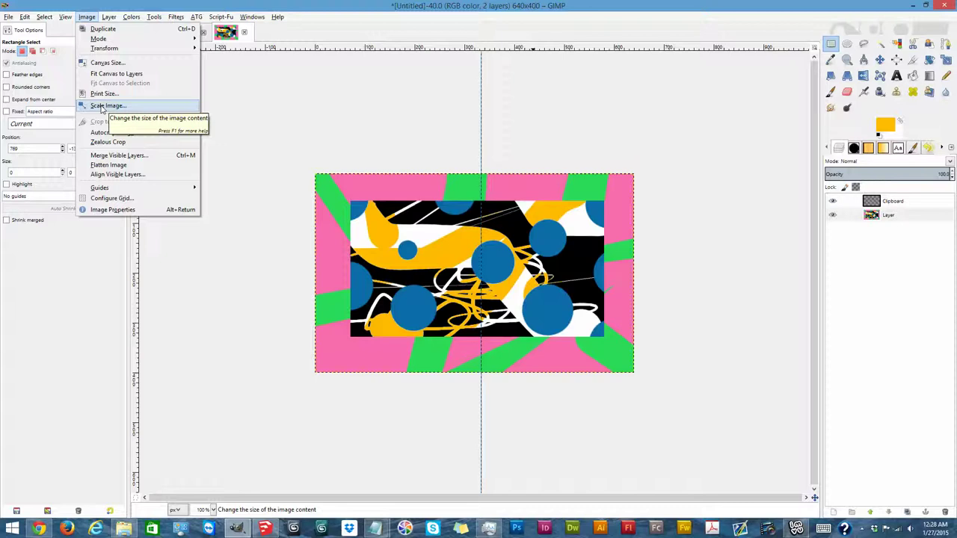
left_click(102, 106)
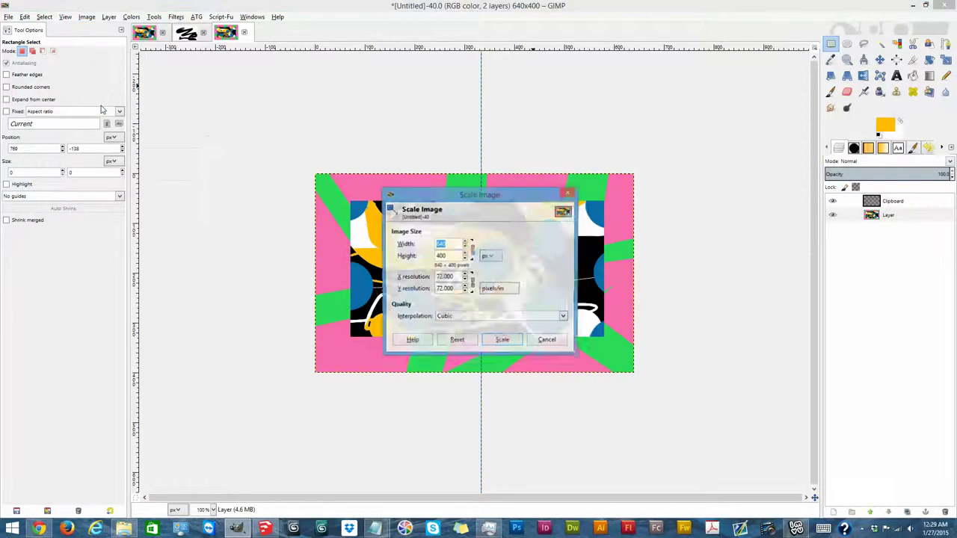
scroll(464, 252, "down", 10)
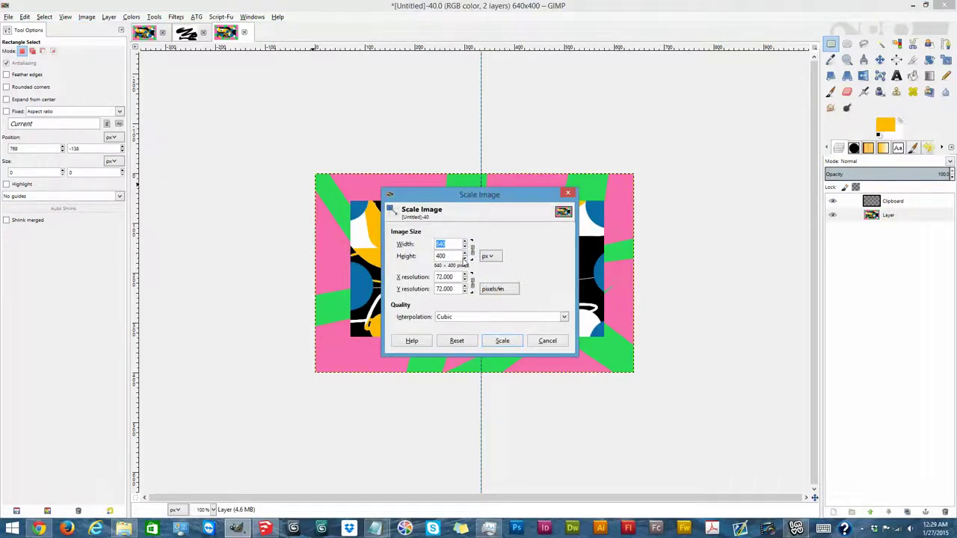
scroll(465, 258, "down", 15)
scroll(470, 246, "up", 5)
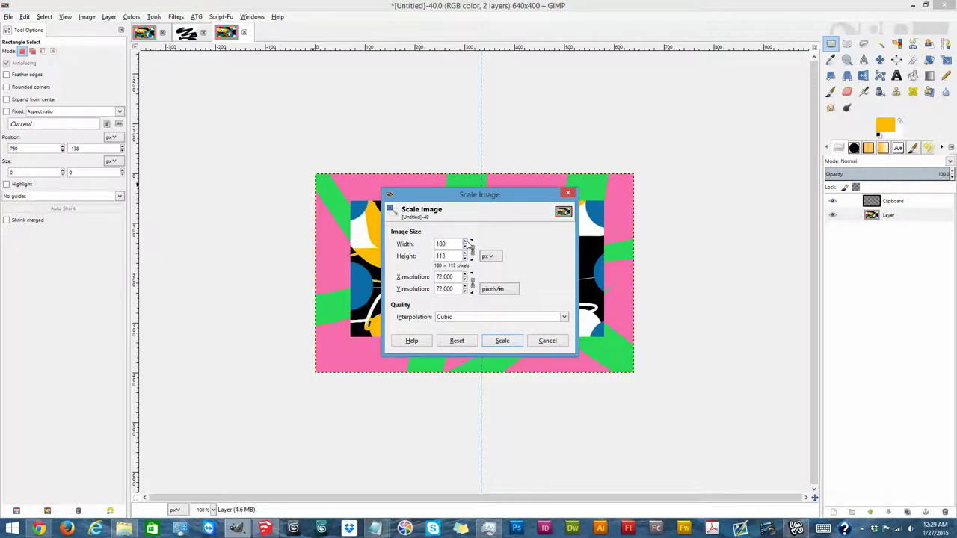
left_click(502, 341)
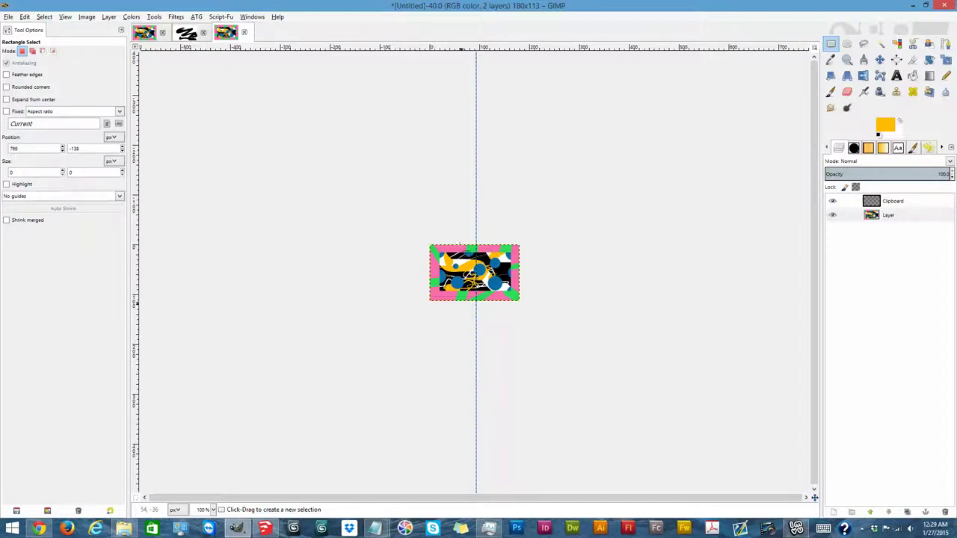
Step: Undo the image scaling
left_click(87, 16)
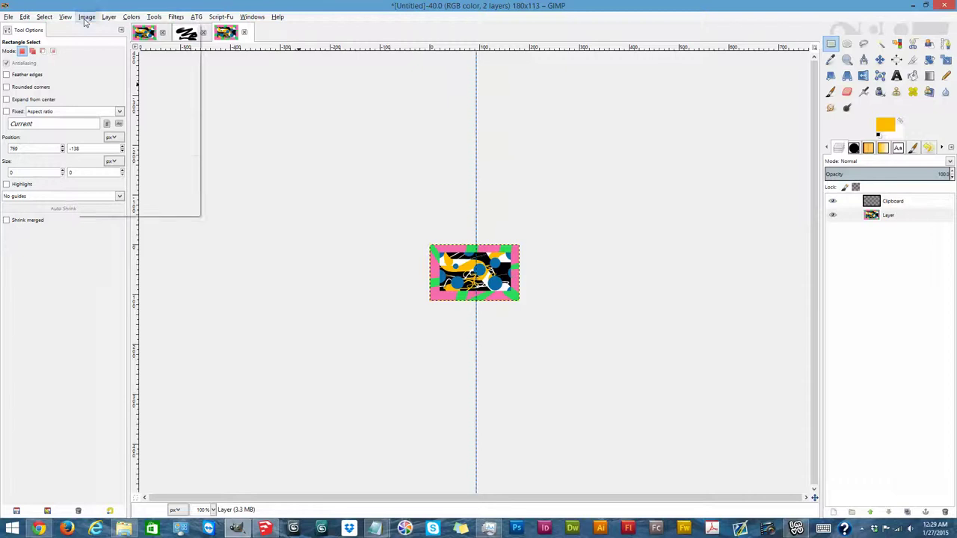
left_click(324, 248)
key("ctrl+z")
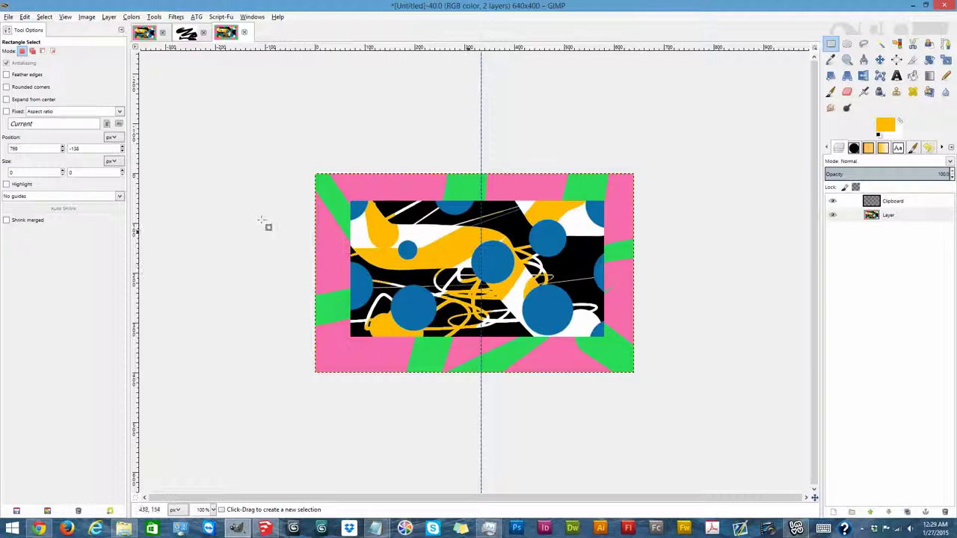
Step: Paint a thick yellow Paintbrush stroke across the middle of the Clipboard layer, and check it alone by briefly hiding the bottom layer
left_click(885, 200)
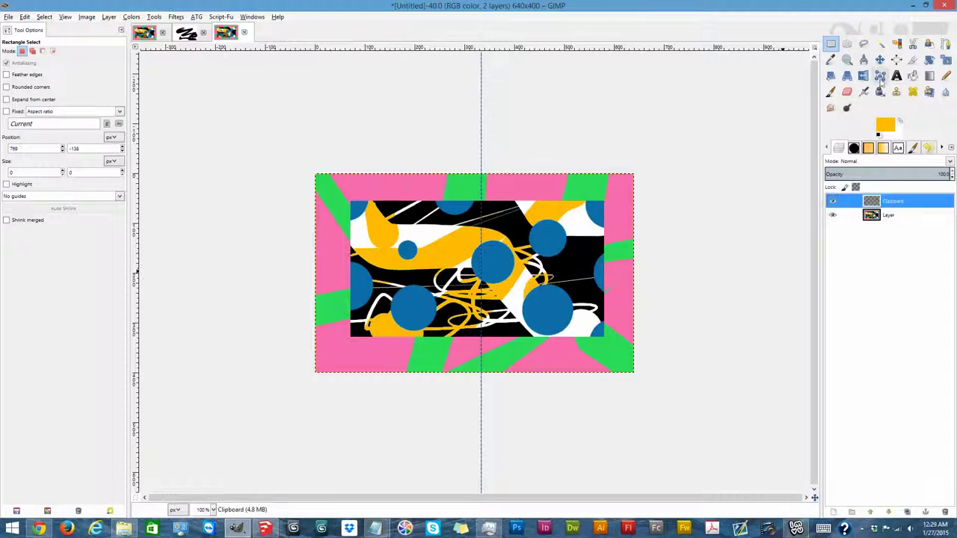
left_click(830, 91)
mouse_move(407, 276)
left_mouse_down()
mouse_move(461, 251)
mouse_move(486, 266)
mouse_move(496, 307)
mouse_move(542, 318)
mouse_move(548, 290)
mouse_move(516, 263)
left_mouse_up()
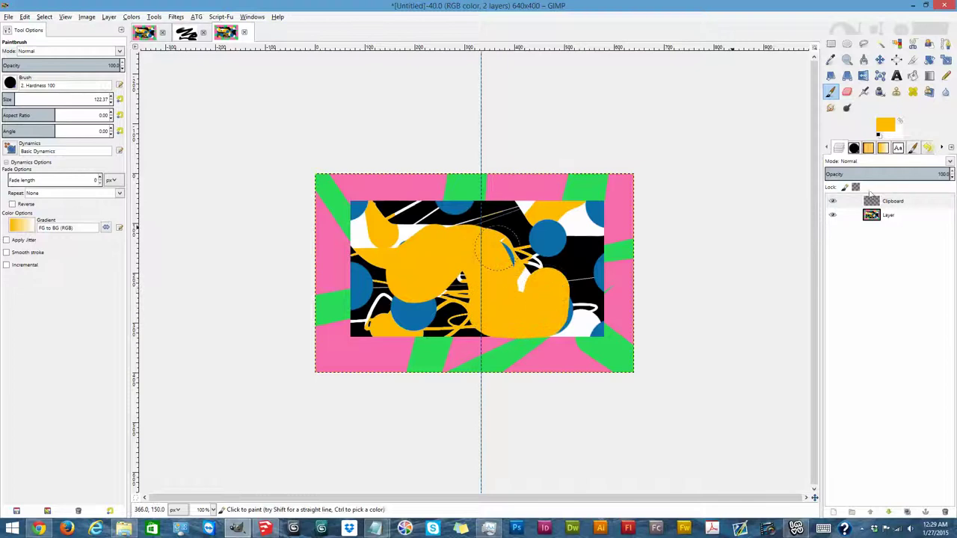
left_click(836, 216)
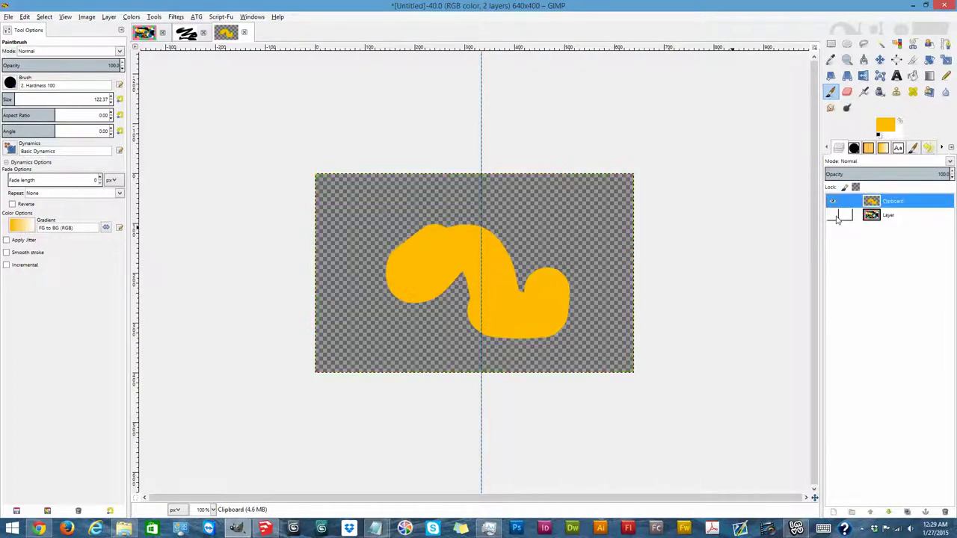
left_click(836, 216)
Step: Try Autocrop Image with the Clipboard layer active, compare the cropped layers, and undo the crop
left_click(84, 17)
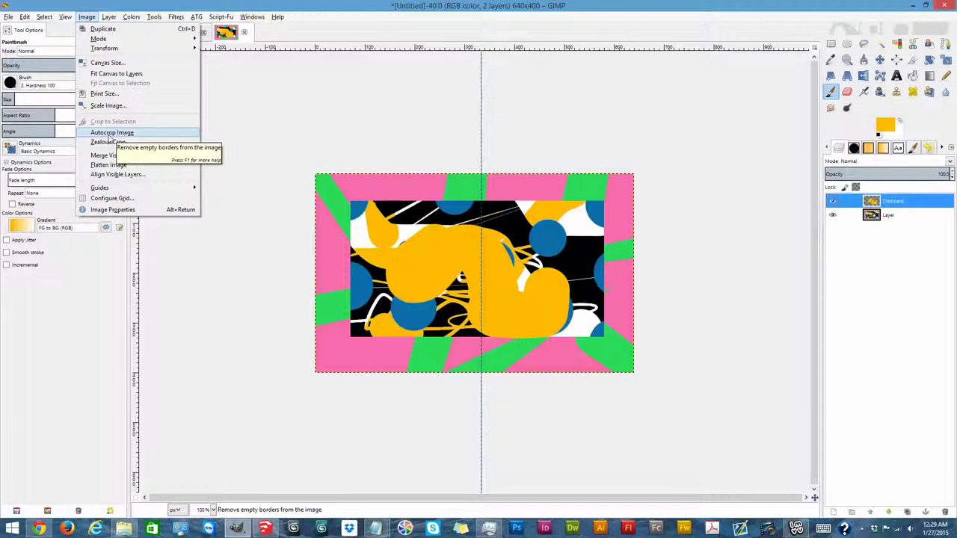
left_click(111, 135)
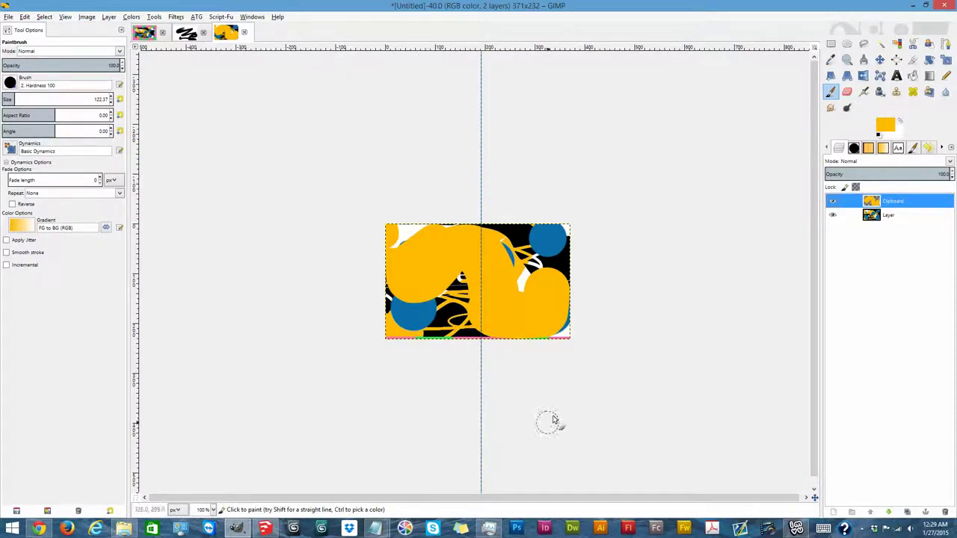
left_click(831, 214)
left_click(834, 201)
left_click(834, 202)
left_click(831, 214)
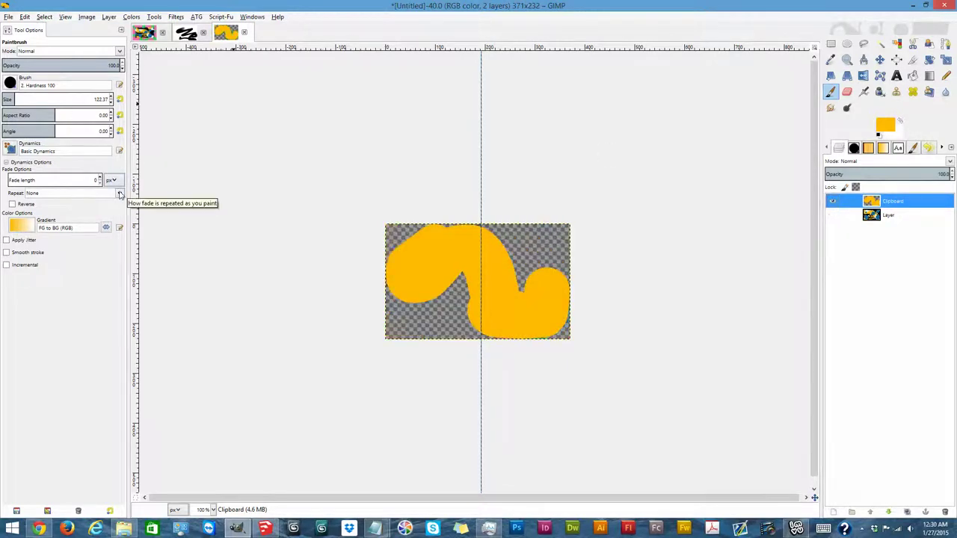
key("ctrl+z")
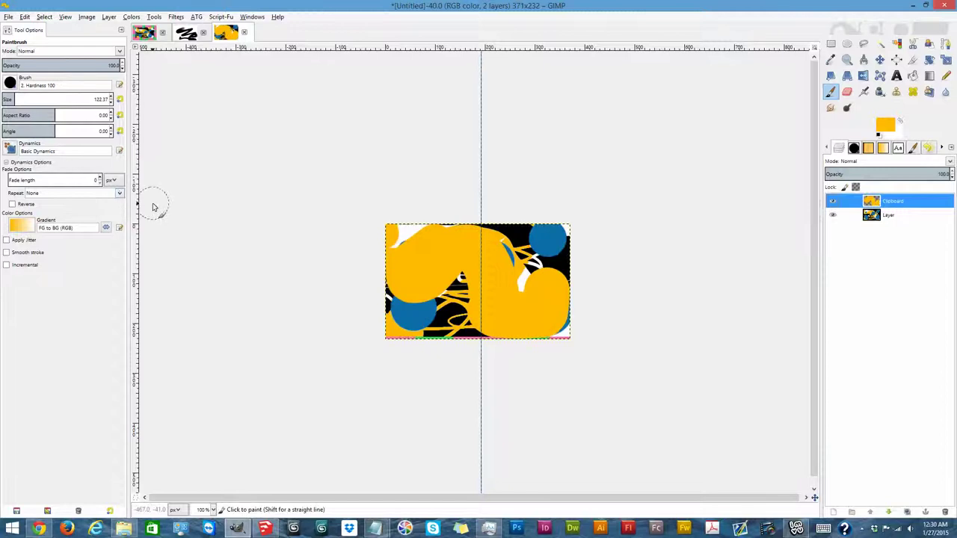
key("ctrl+z")
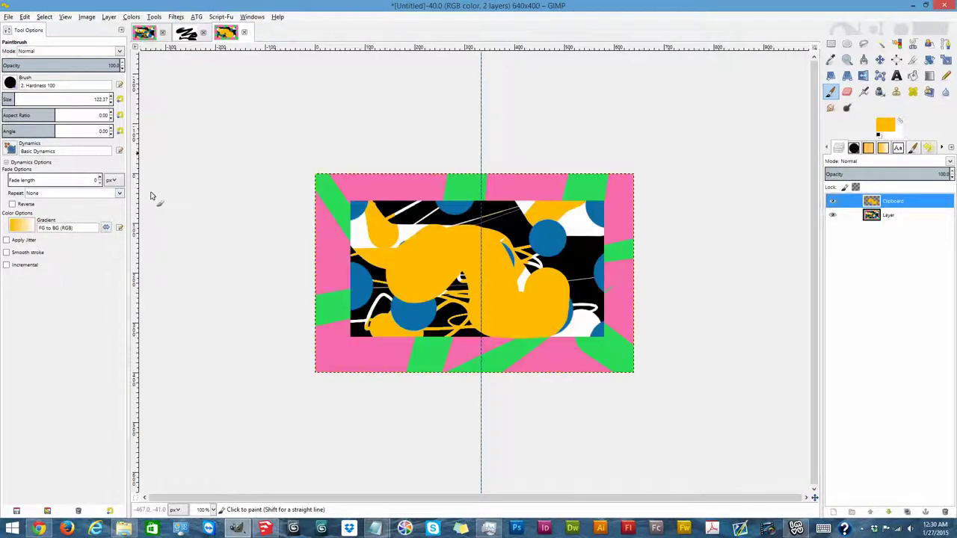
Step: Apply Zealous Crop to the image and hide the Clipboard layer to inspect the cropped bottom layer
left_click(87, 16)
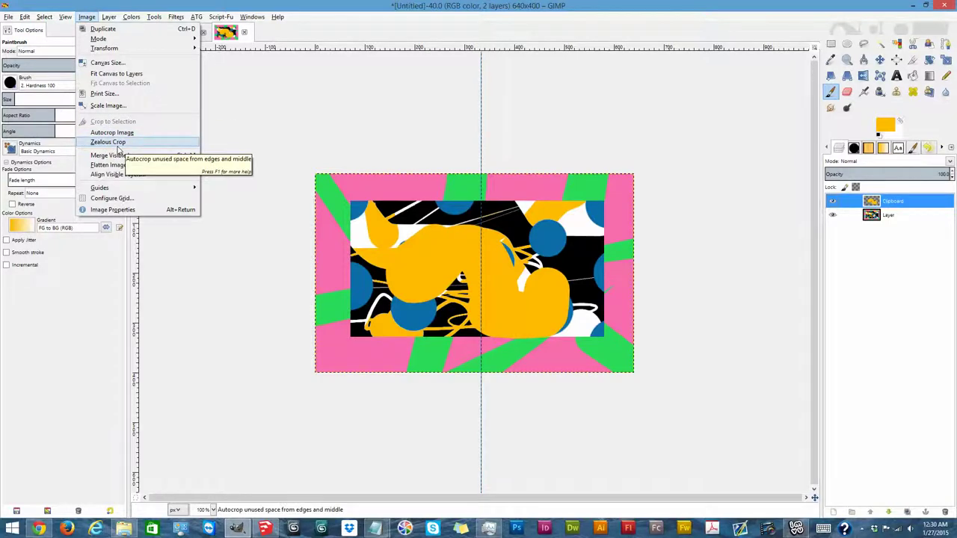
left_click(117, 149)
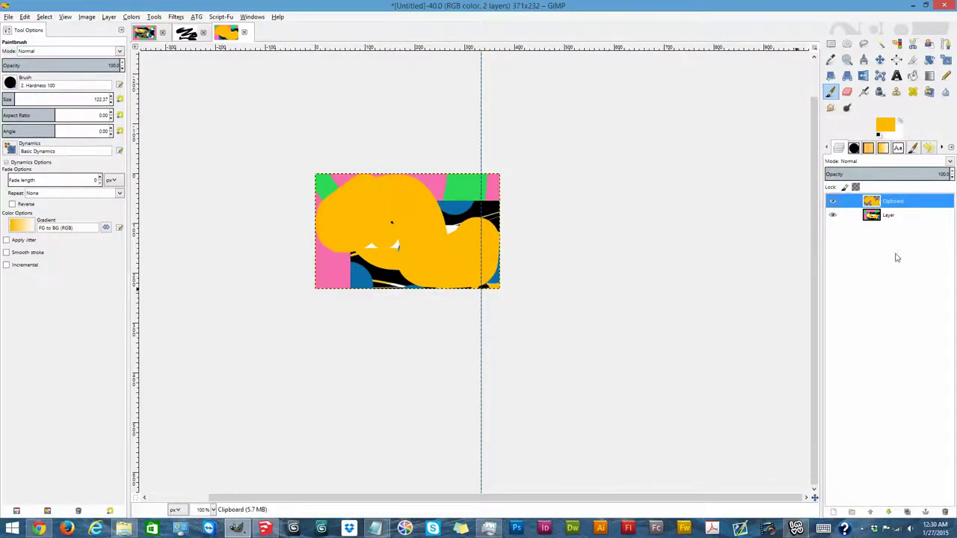
left_click(891, 216)
left_click(831, 200)
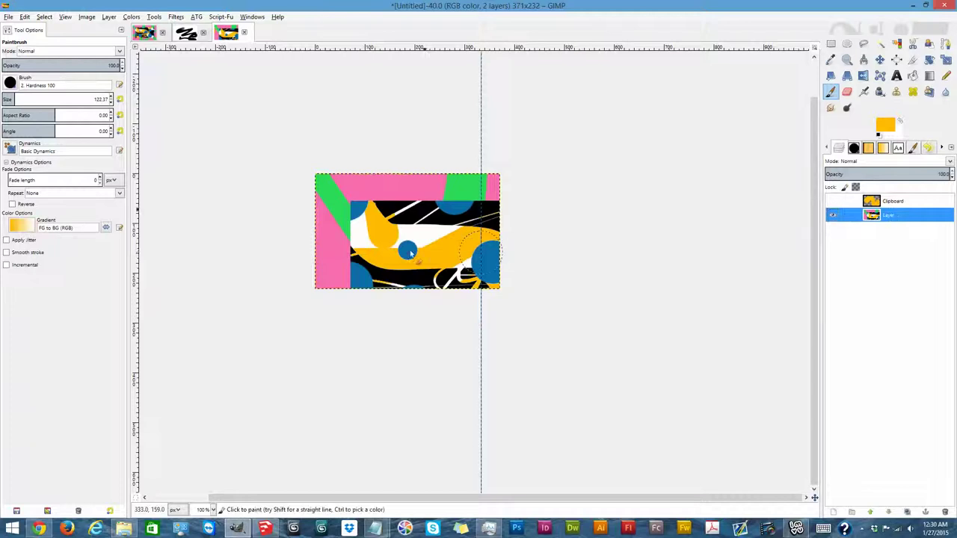
Step: Nudge the bottom layer slightly with the Move tool, and undo the move and the zealous crop
left_click(878, 61)
mouse_move(463, 246)
left_mouse_down()
mouse_move(440, 216)
mouse_move(456, 244)
left_mouse_up()
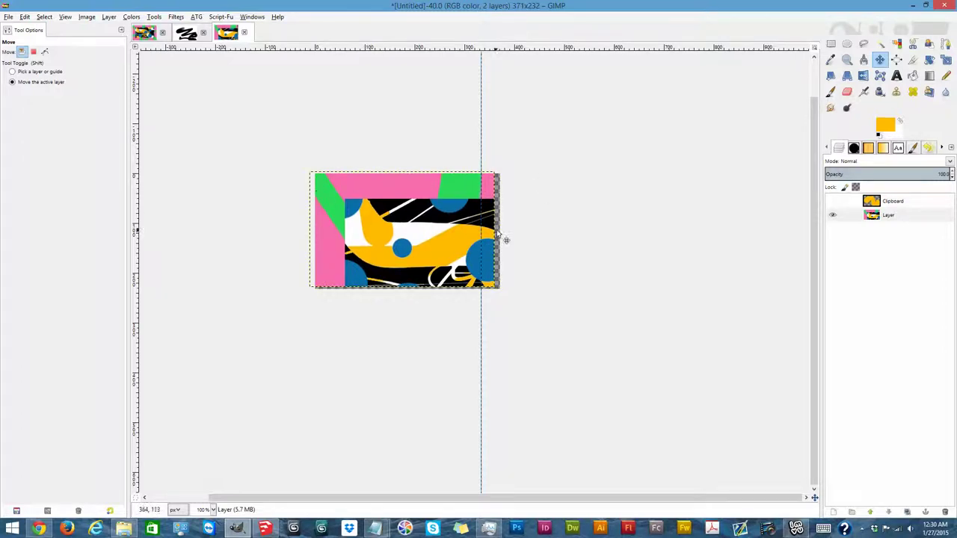
key("alt")
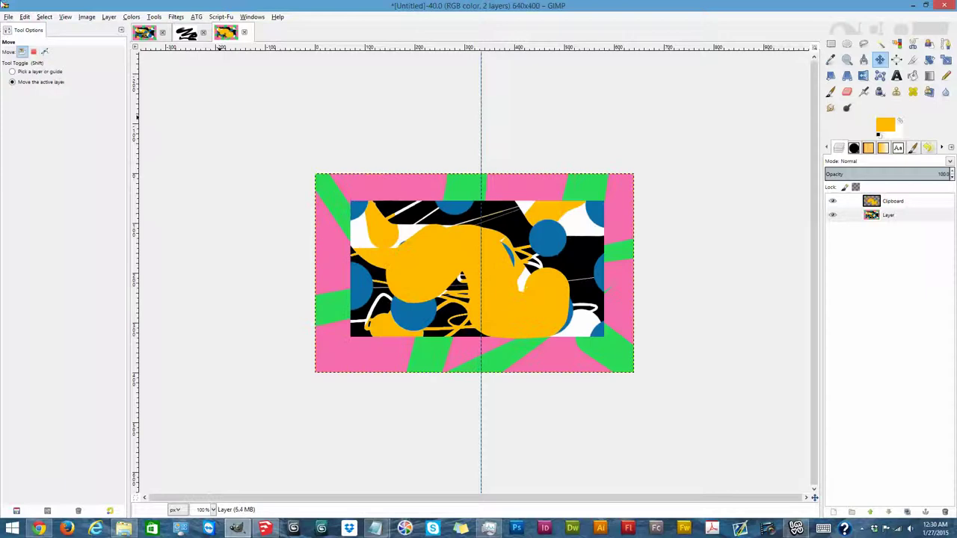
Step: Open the Align Visible Layers options for viewing and close them without applying an alignment
left_click(86, 17)
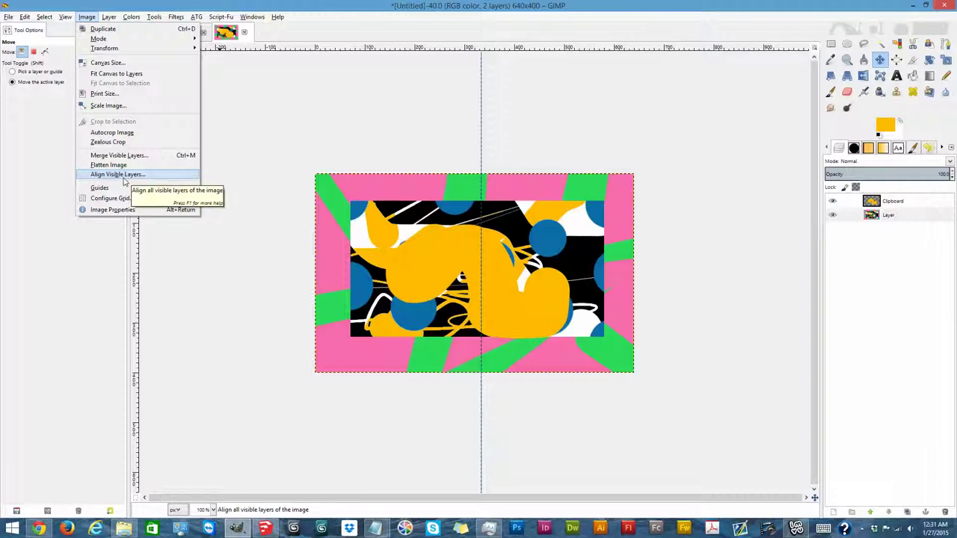
left_click(119, 175)
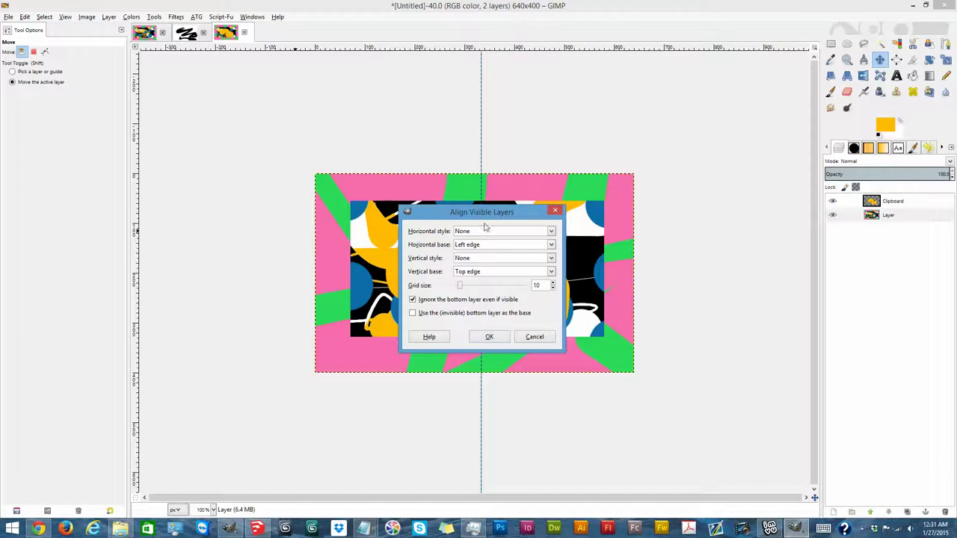
left_click_drag(441, 216, 203, 178)
left_click(301, 298)
Step: Review the general details, color profile and comment in the Image Properties dialog, and close it
left_click(88, 17)
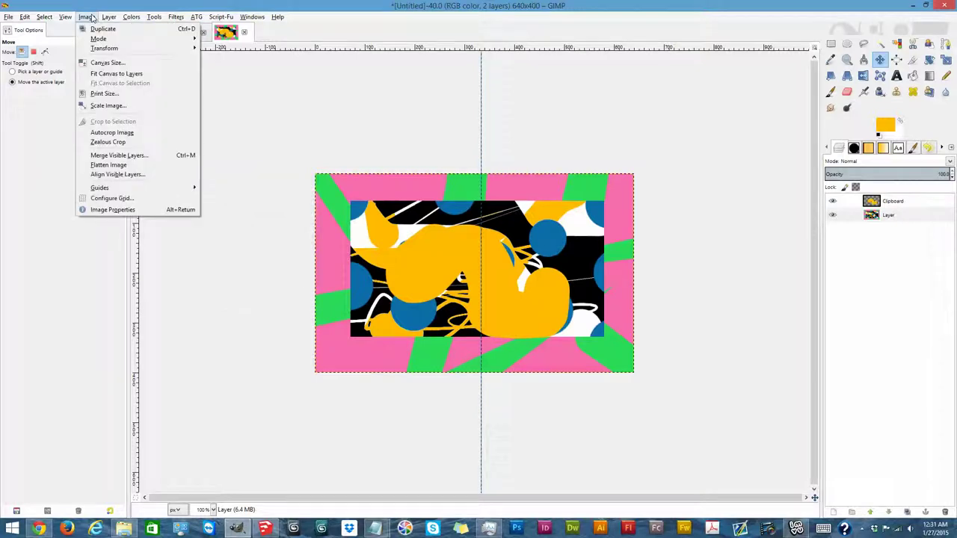
mouse_move(132, 189)
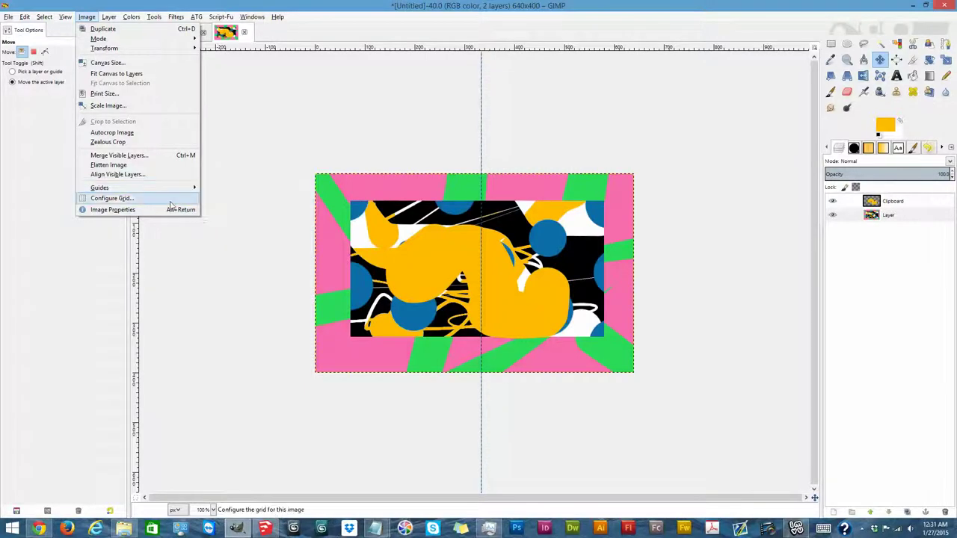
left_click(114, 210)
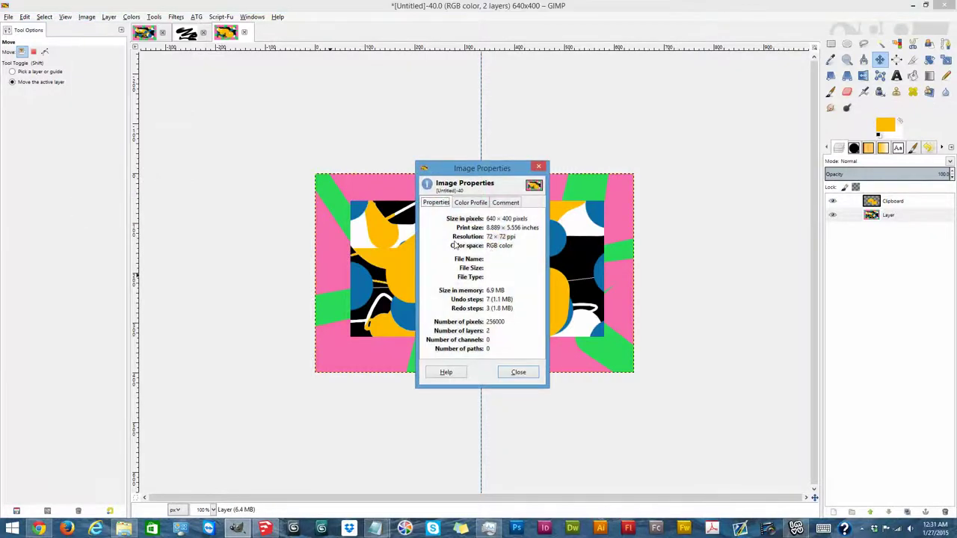
left_click_drag(508, 163, 294, 128)
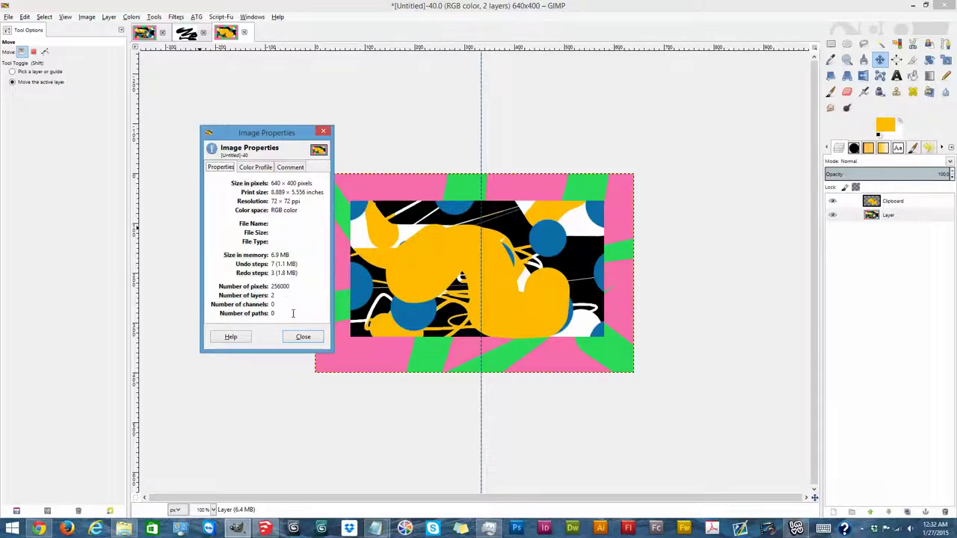
left_click(247, 168)
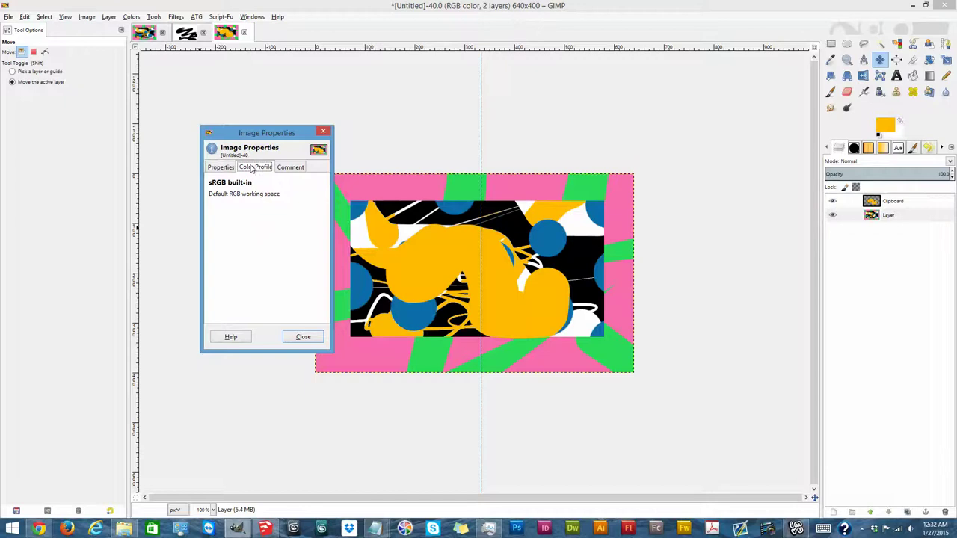
left_click(288, 168)
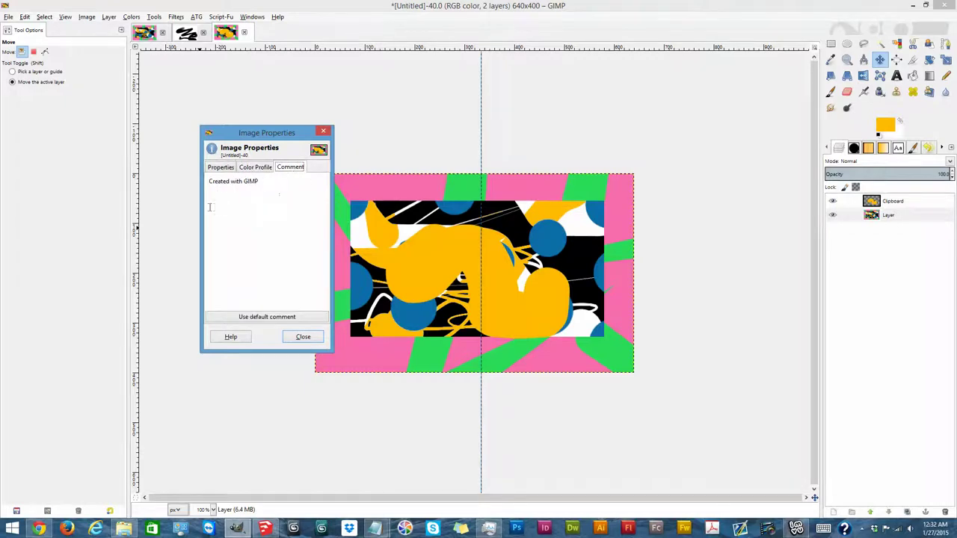
left_click(238, 184)
left_click(323, 131)
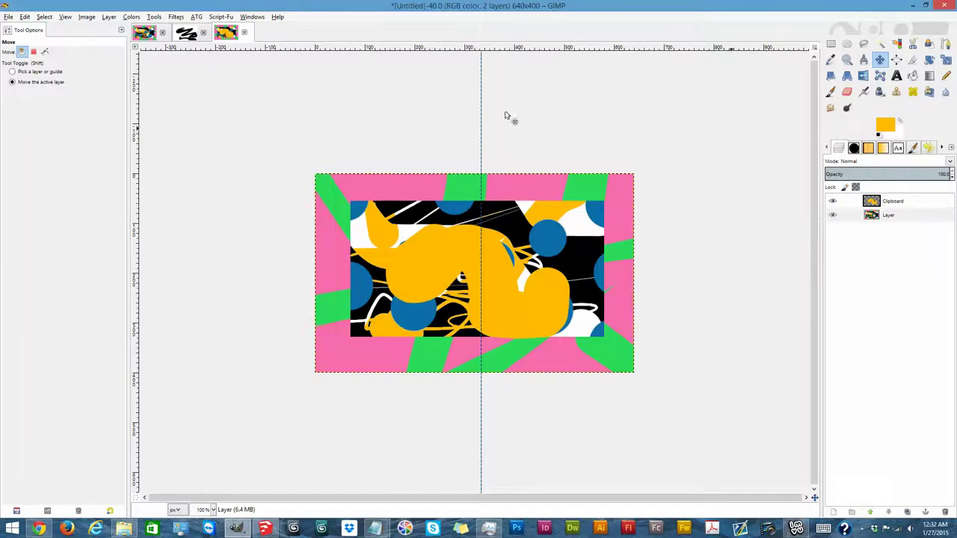
Step: Create a new layer from everything visible in the image
left_click(106, 16)
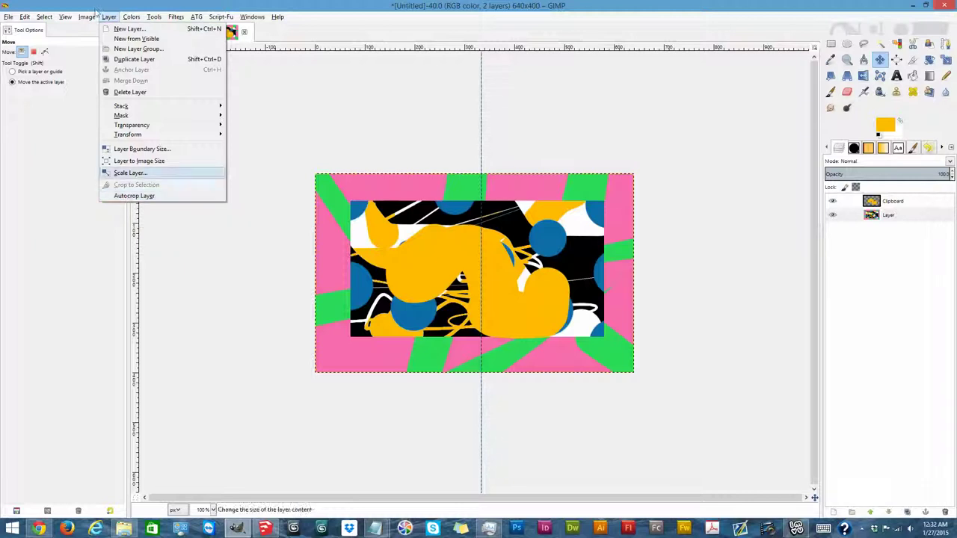
mouse_move(139, 15)
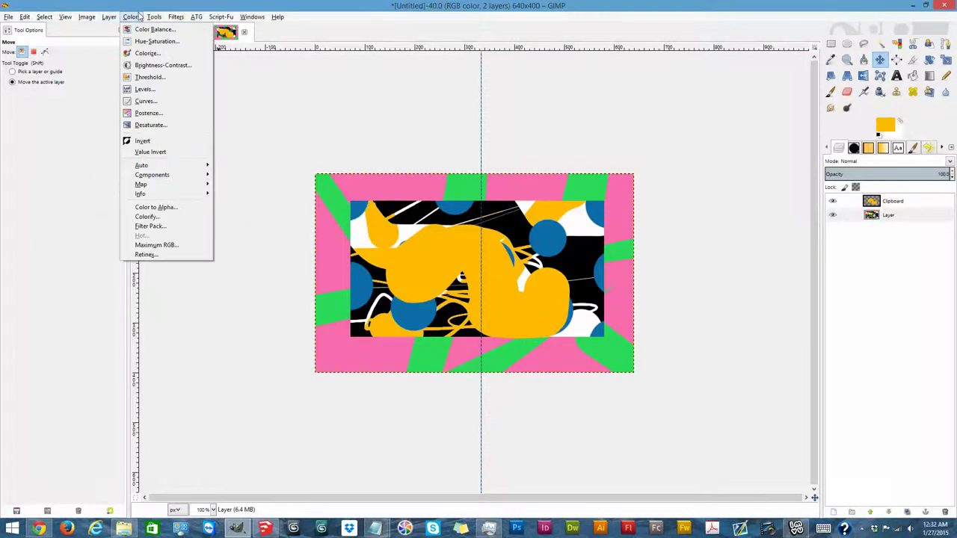
mouse_move(87, 18)
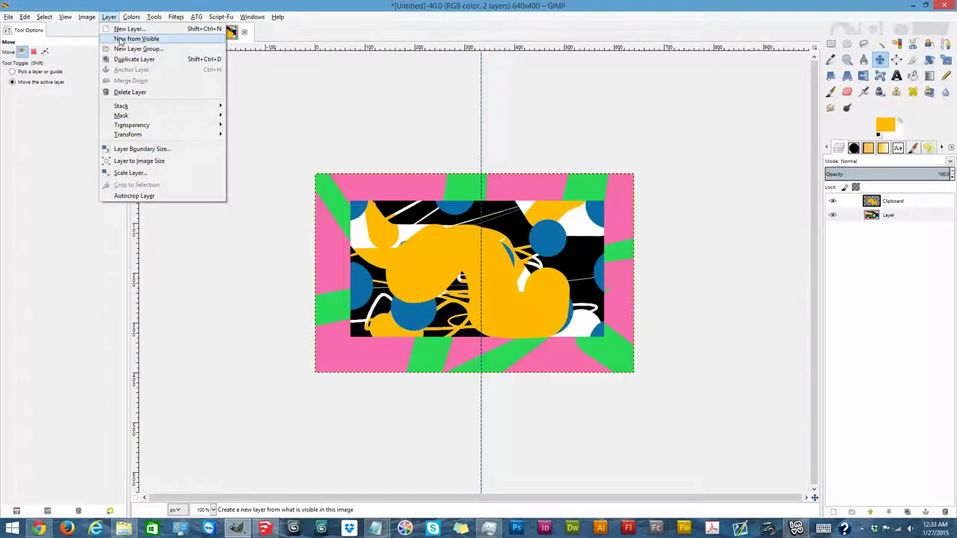
left_click(121, 40)
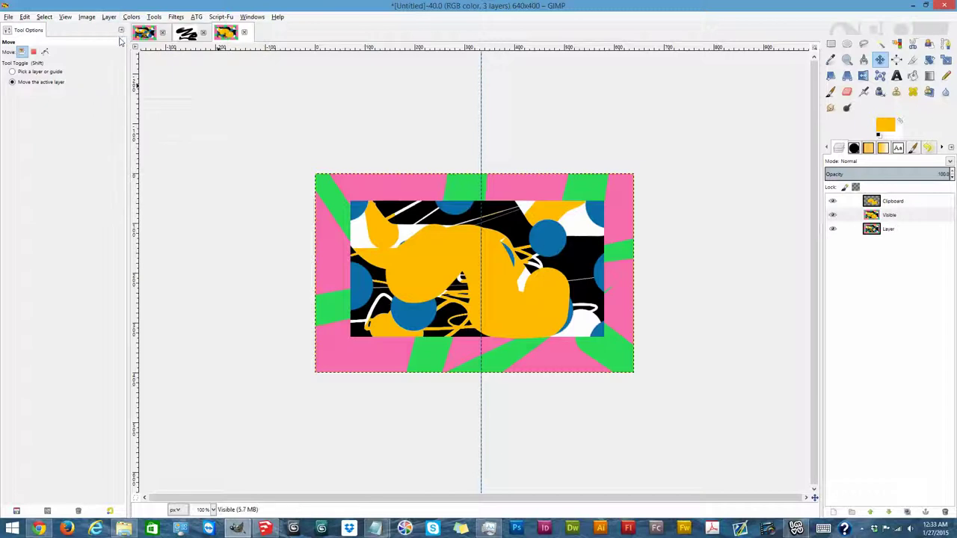
Step: Toggle the Clipboard, Visible and bottom layers on and off to compare them, and leave all three hidden
left_click(840, 216)
left_click(832, 201)
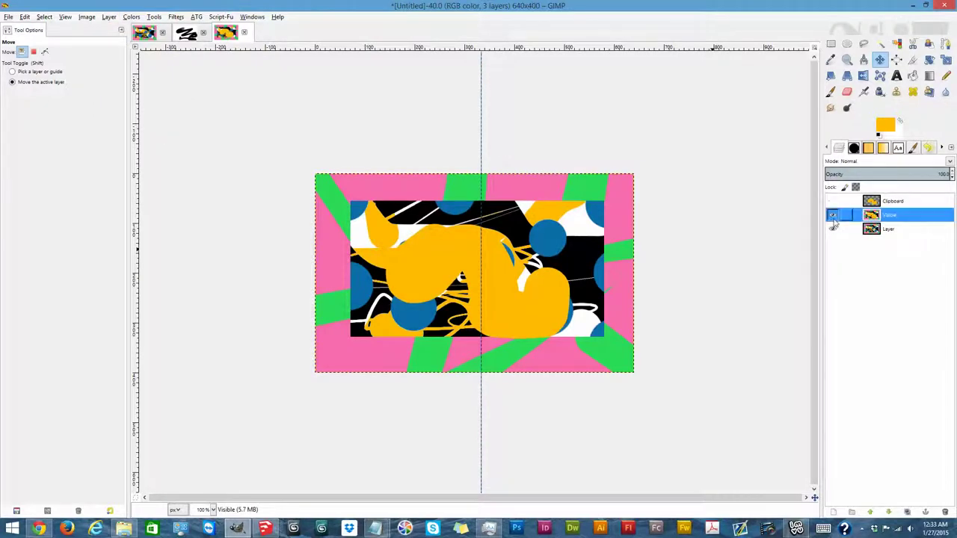
left_click(832, 215)
left_click(832, 215)
left_click(831, 229)
left_click(833, 215)
left_click(833, 215)
mouse_move(889, 215)
left_mouse_down()
mouse_move(892, 226)
mouse_move(890, 214)
left_mouse_up()
left_click(833, 216)
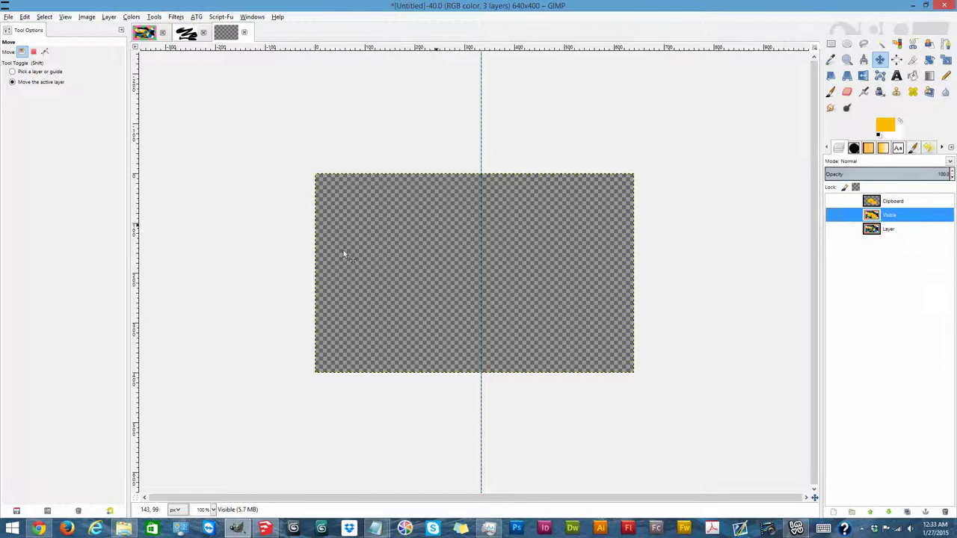
Step: Show the bottom and Clipboard layers together to compare with the merged copy, and hide every layer again
left_click(832, 229)
left_click(832, 201)
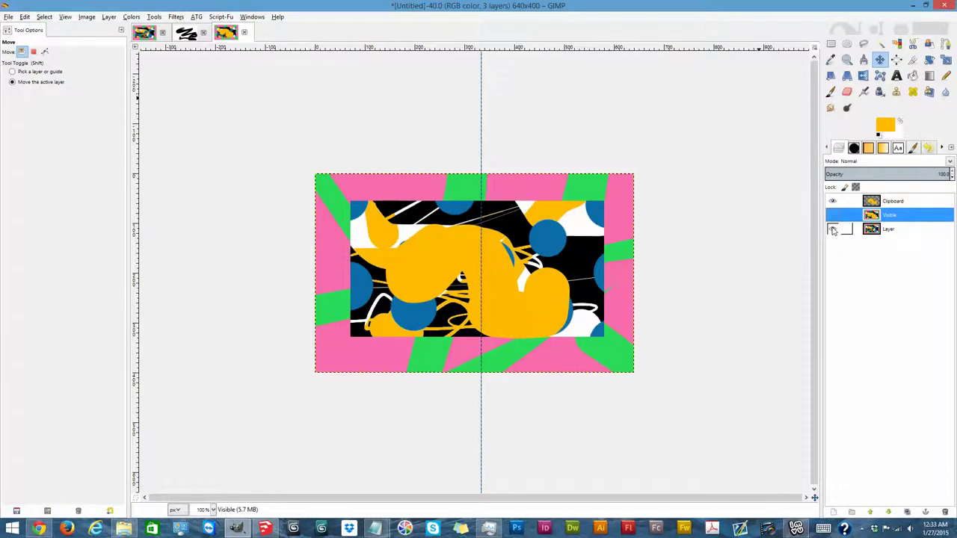
left_click(831, 230)
left_click(832, 201)
left_click(831, 215)
left_click(831, 229)
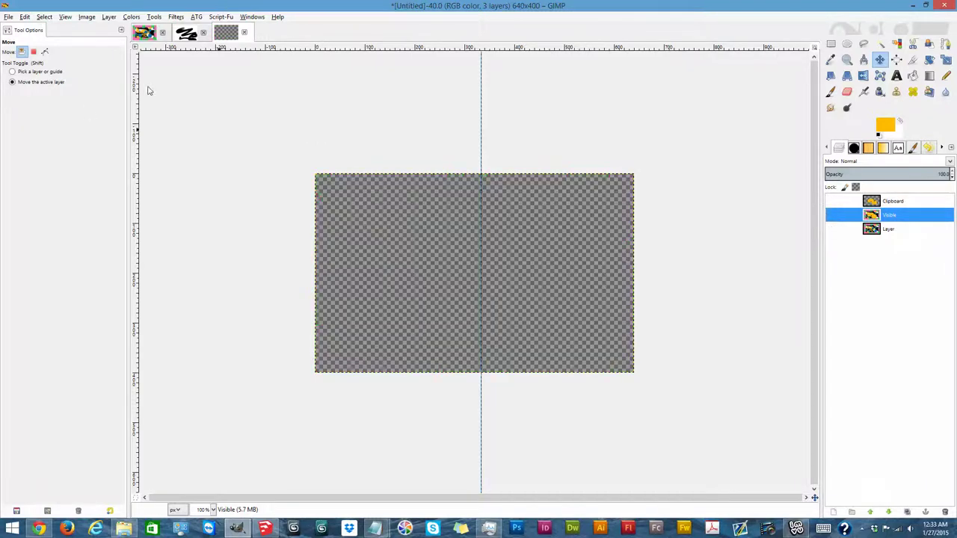
Step: Show the bottom layer alone, hide it, and make the Clipboard layer active as the only displayed layer
left_click(832, 230)
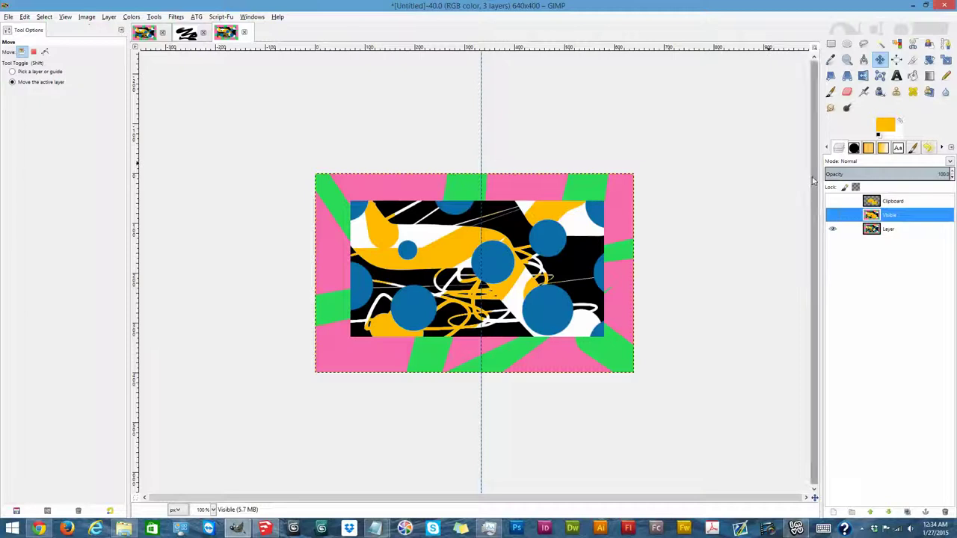
left_click(866, 232)
left_click(832, 228)
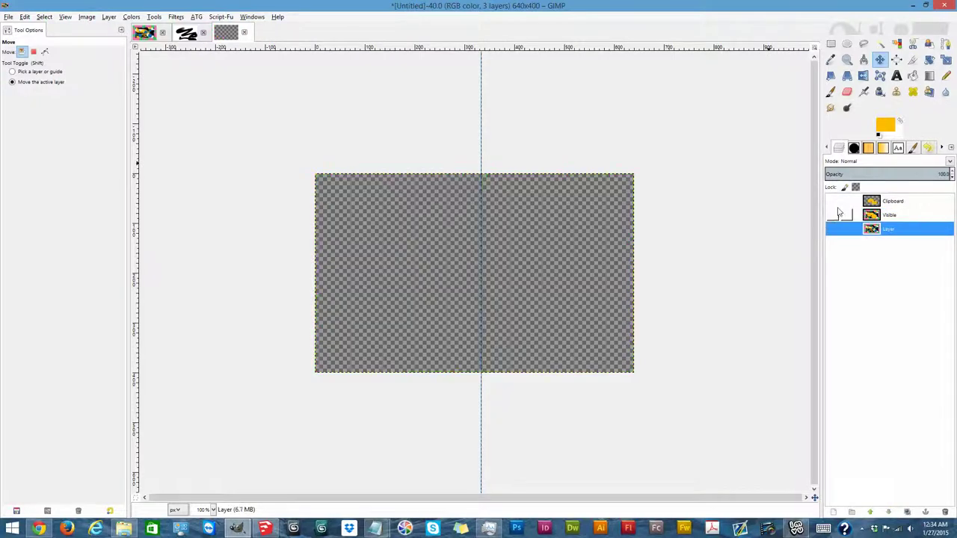
left_click(895, 203)
left_click(831, 201)
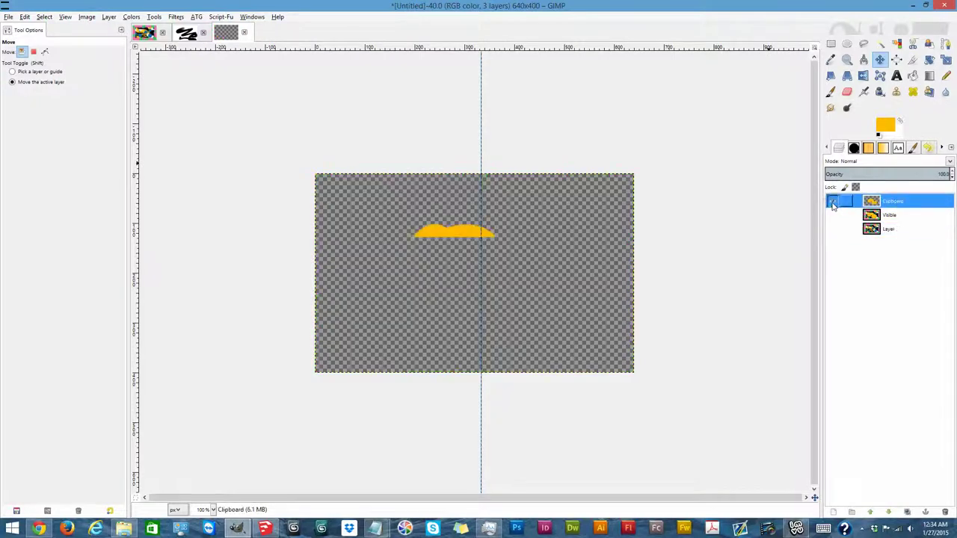
Step: Add a new layer group above the Clipboard layer
left_click(109, 16)
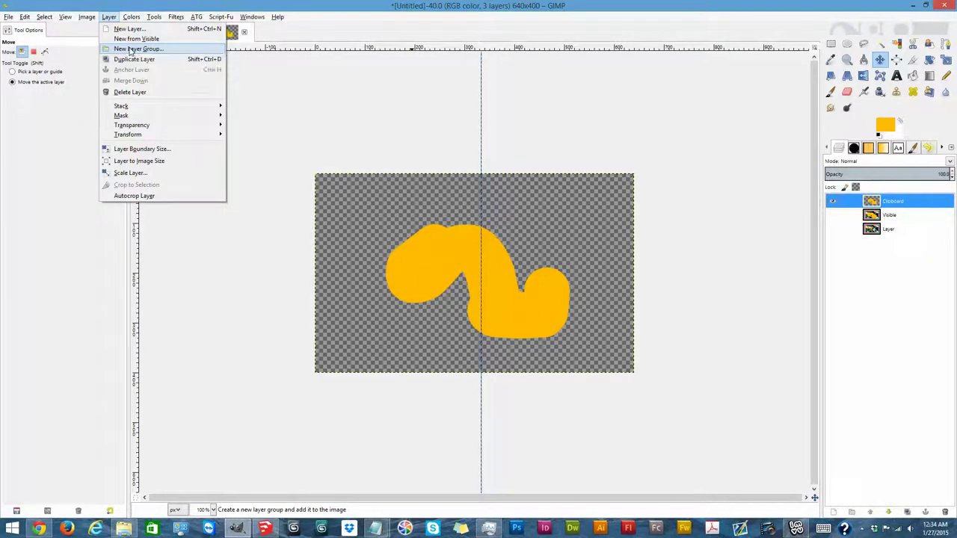
left_click(130, 49)
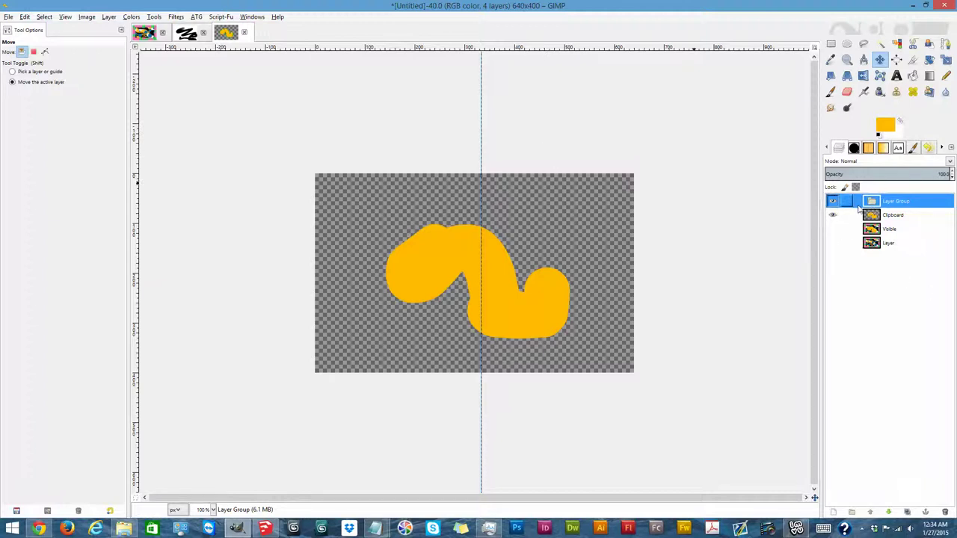
Step: Show the Visible layer, hide it again, and display the bottom layer as the active layer beneath Clipboard
left_click(876, 228)
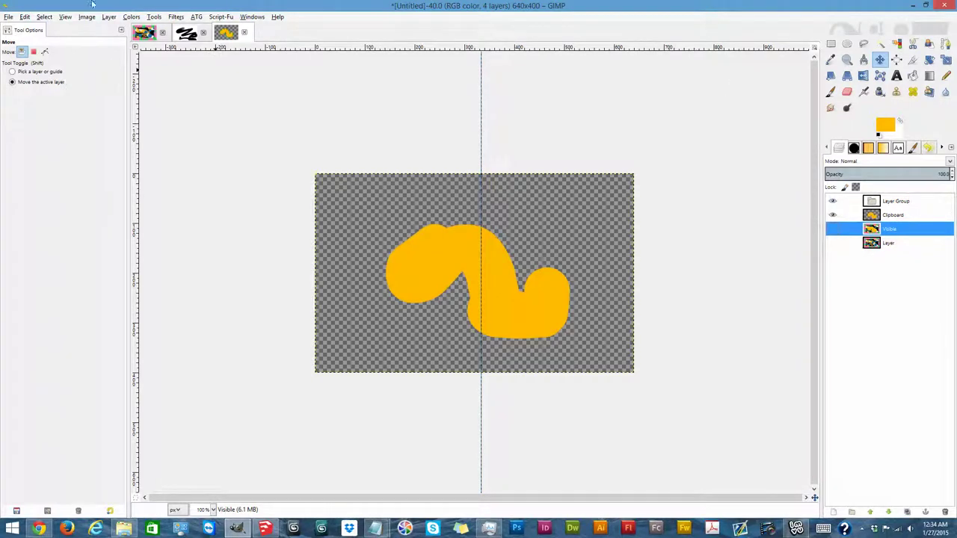
left_click(108, 17)
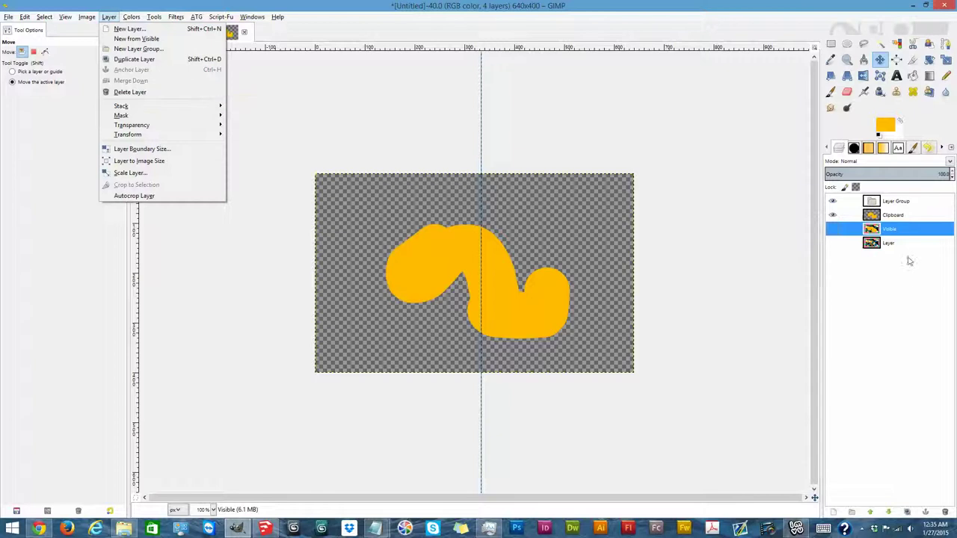
left_click(833, 230)
left_click(832, 229)
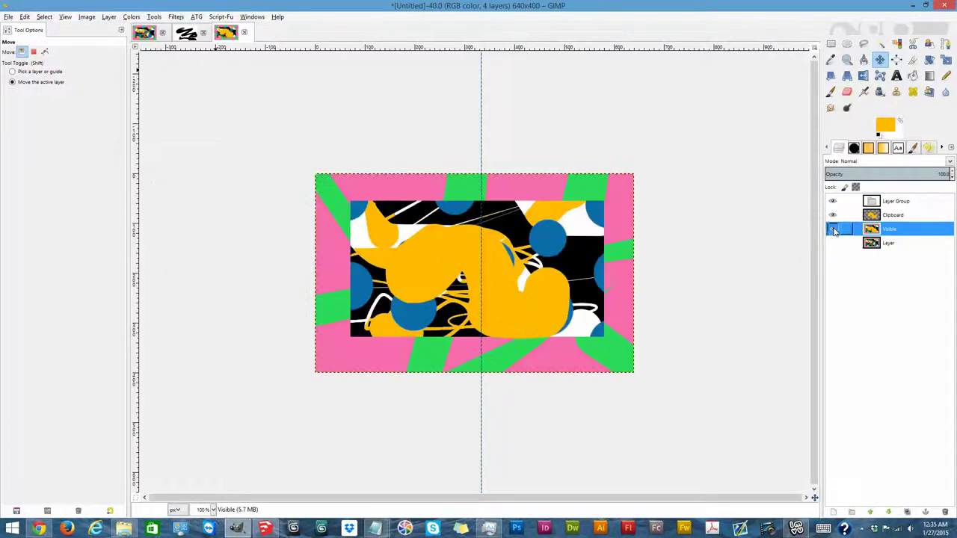
left_click(886, 216)
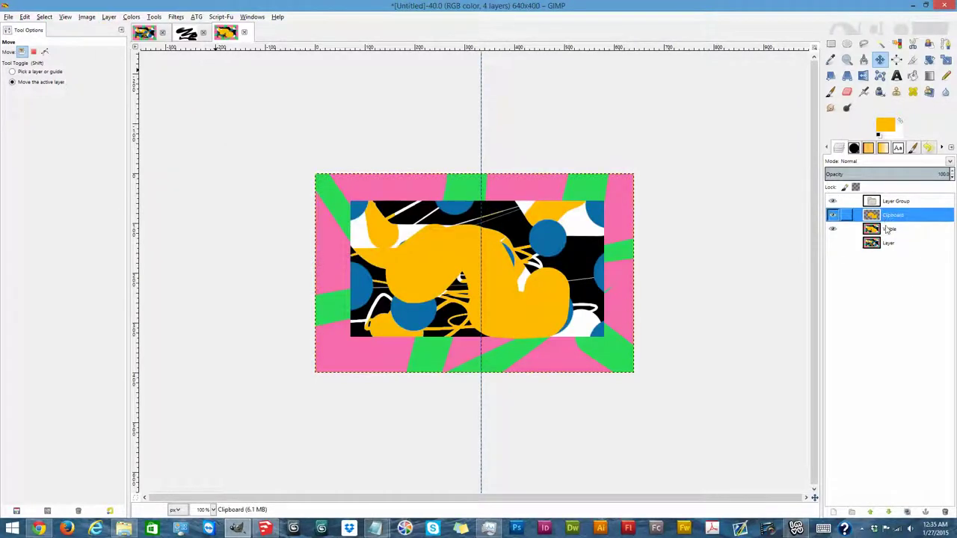
left_click(833, 228)
left_click(833, 244)
left_click(896, 245)
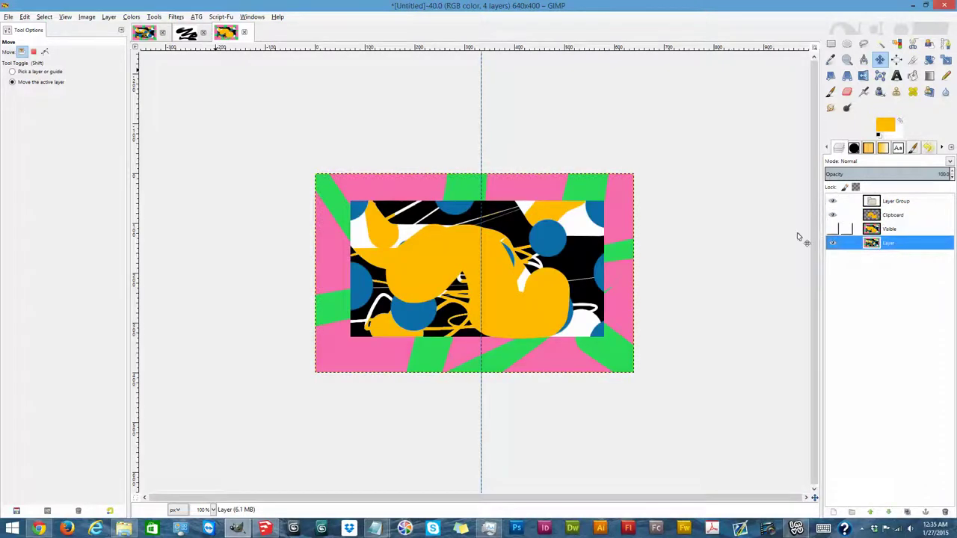
Step: Merge the Clipboard layer down into the bottom layer, and delete the merged layer
left_click(108, 17)
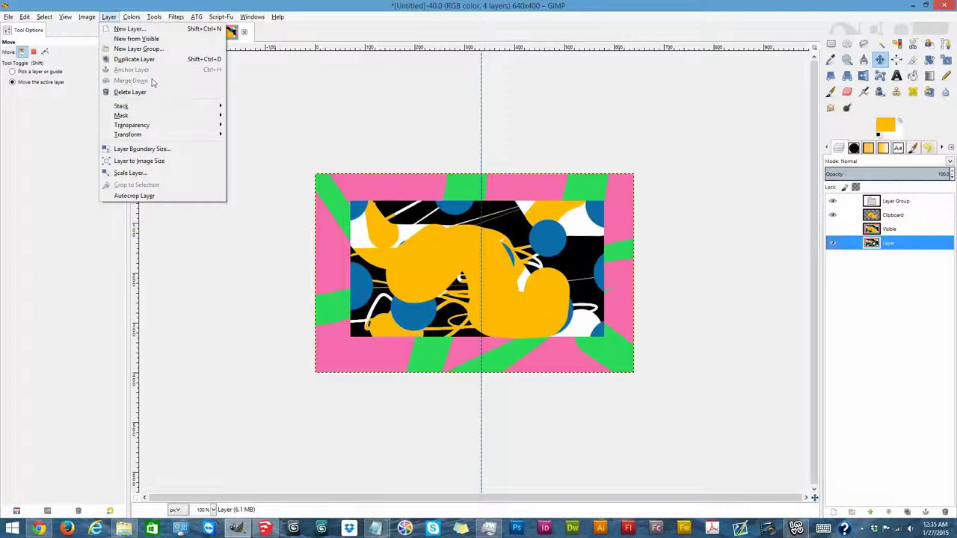
left_click(899, 249)
right_click(887, 216)
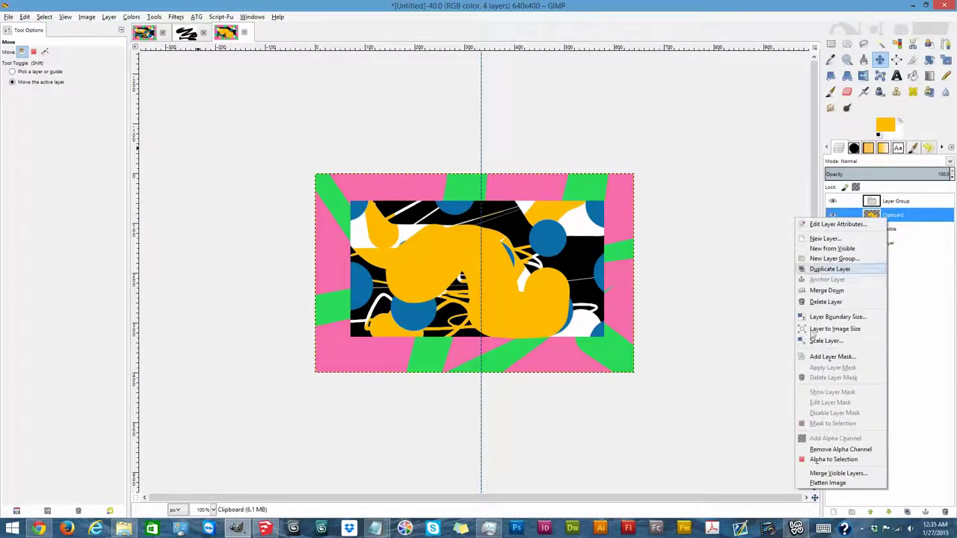
left_click(825, 290)
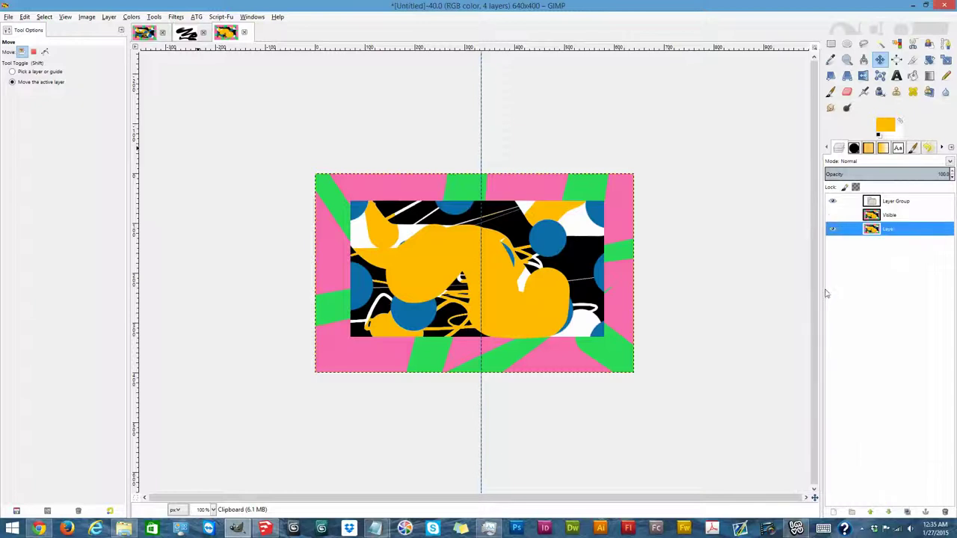
left_click(109, 16)
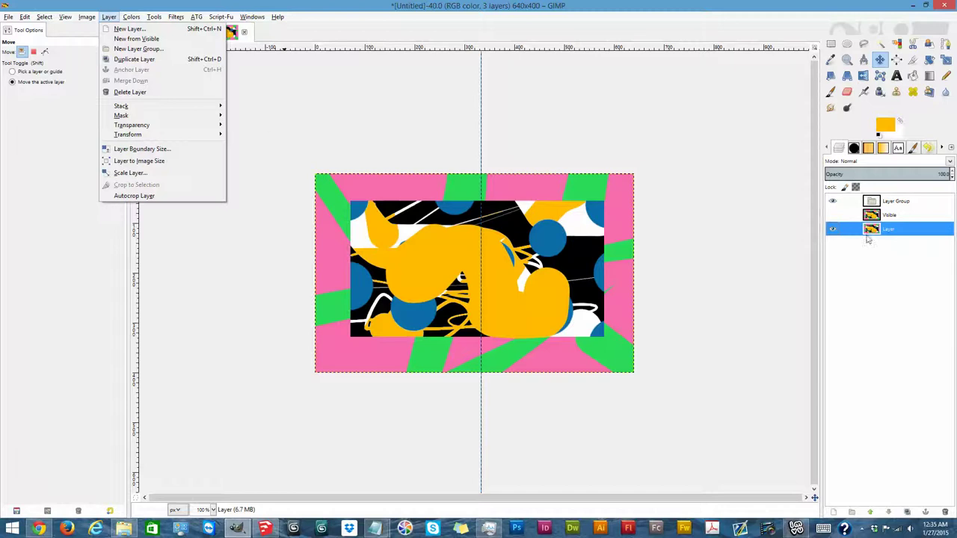
left_click(119, 91)
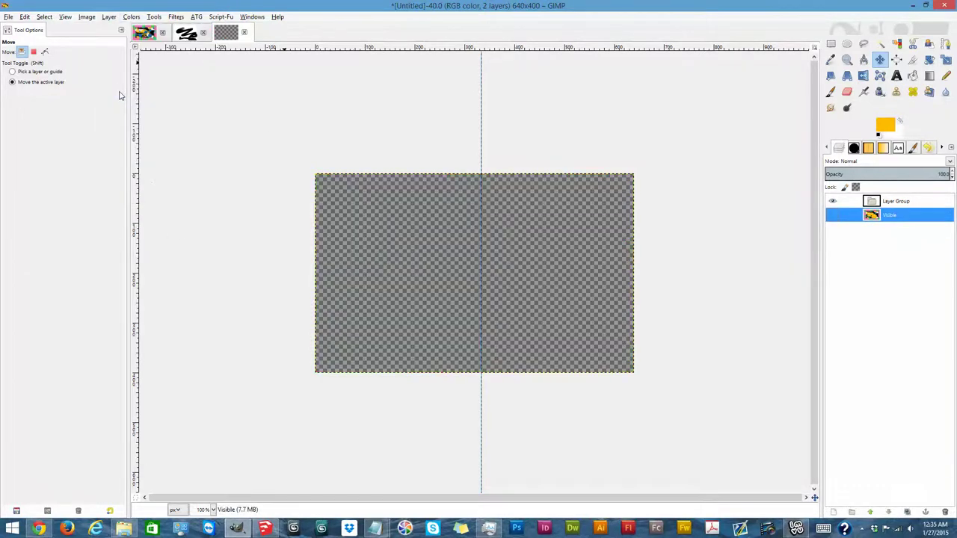
Step: Raise the Visible layer above the layer group, show it, and hide the layer group
left_click(109, 16)
mouse_move(133, 108)
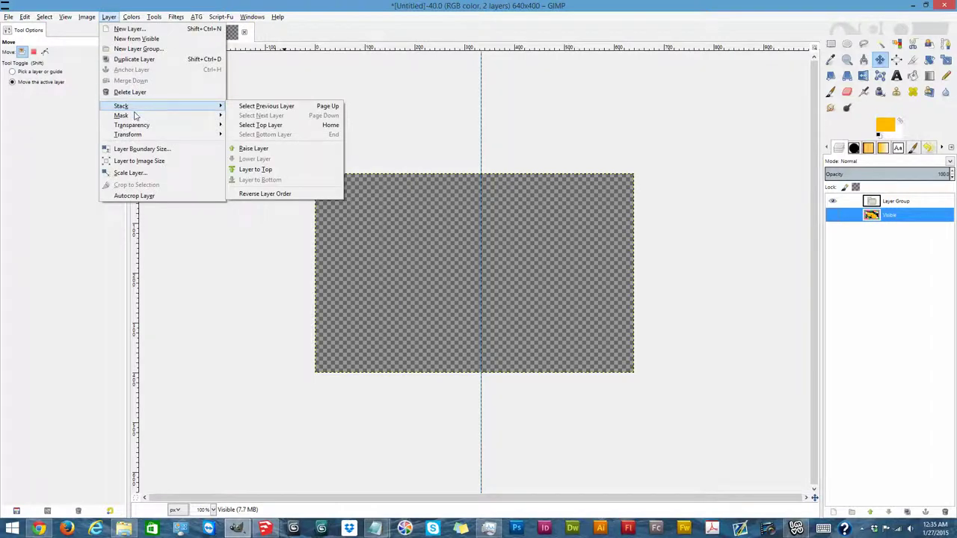
mouse_move(140, 130)
left_click(868, 169)
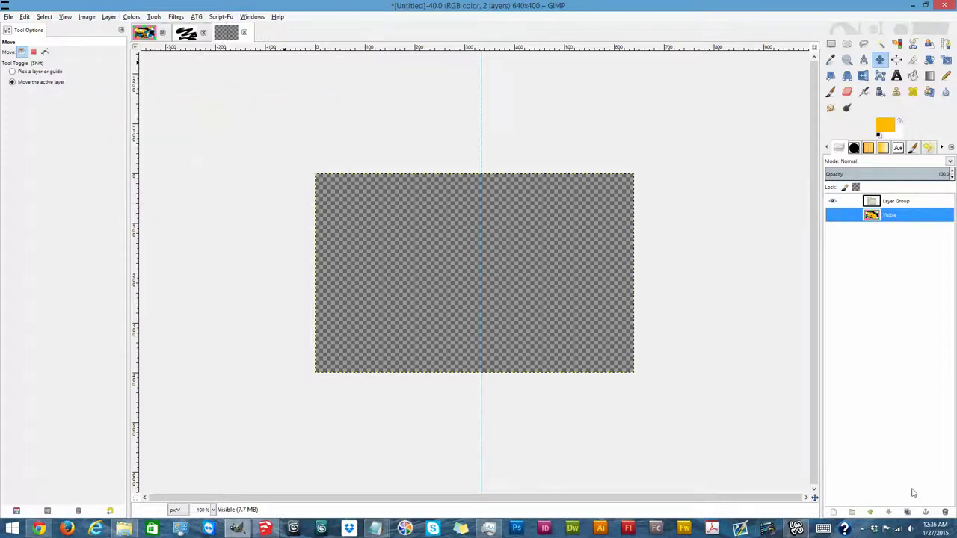
left_click(870, 514)
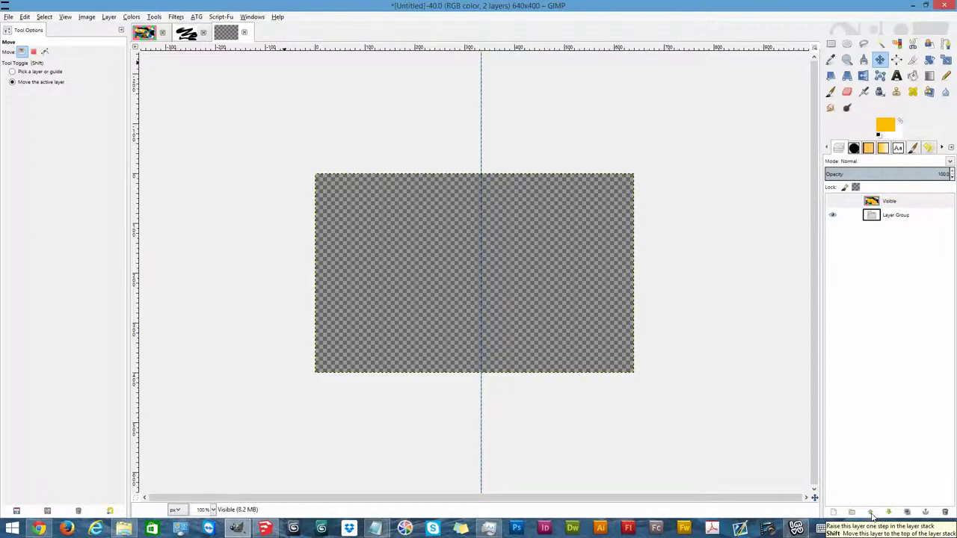
left_click(833, 202)
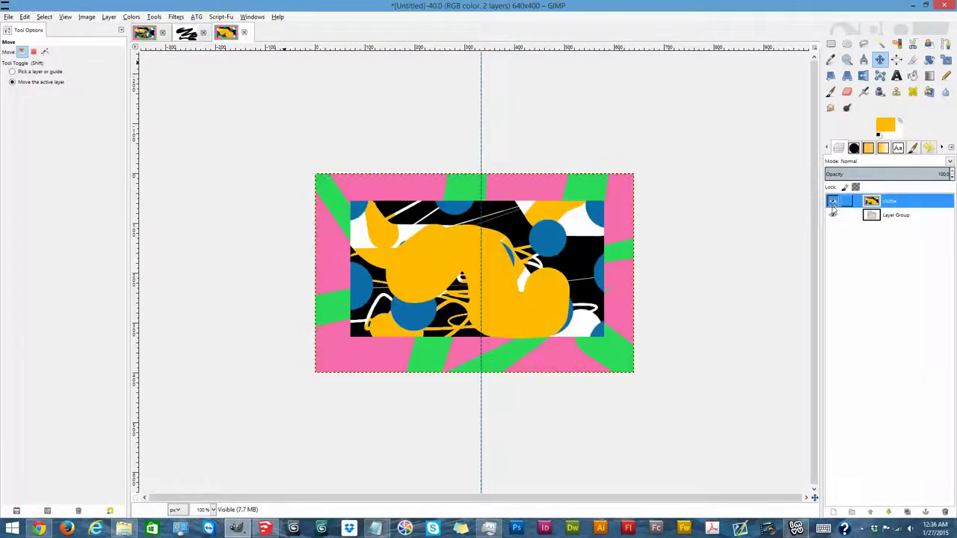
left_click(831, 214)
Step: Lower the Visible layer below the layer group and bring it back up with Layer to Top
double_click(889, 201)
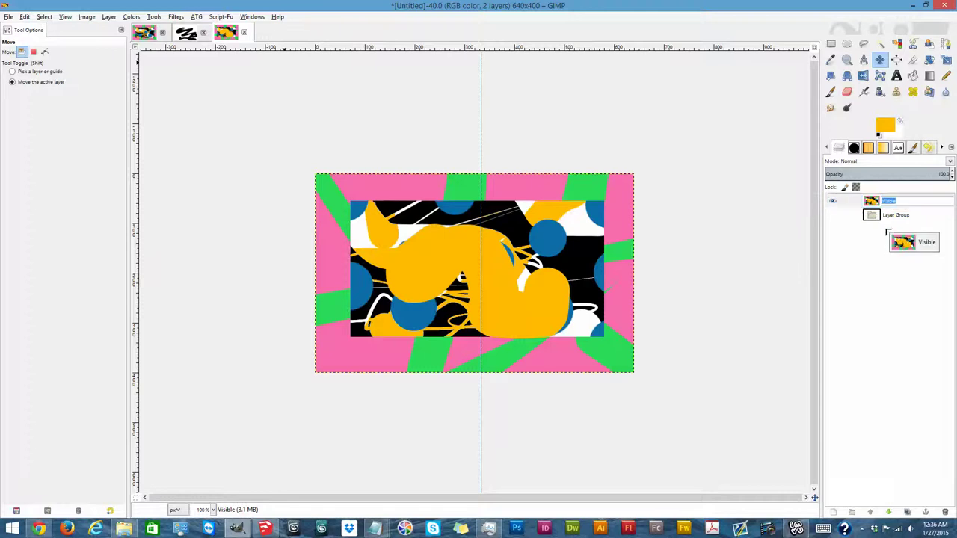
left_click(887, 513)
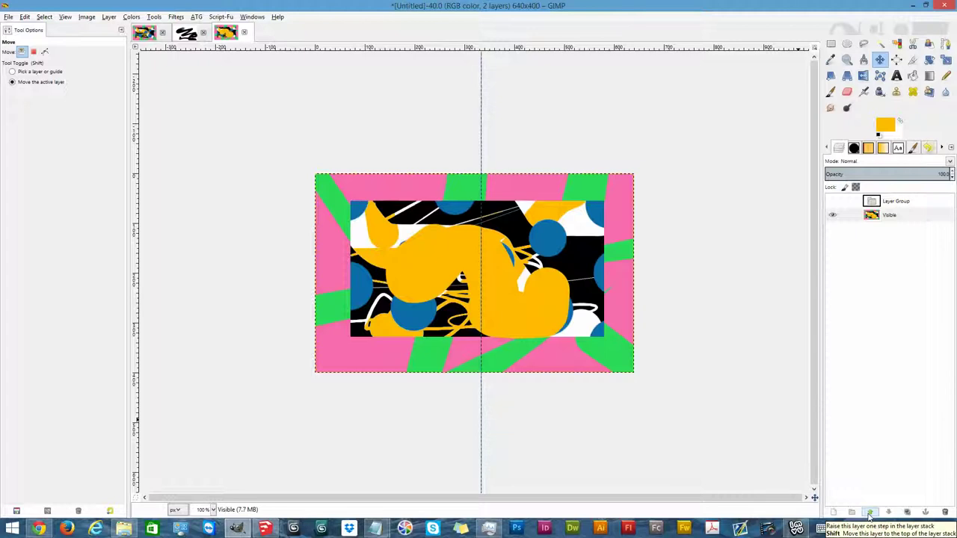
left_click(108, 16)
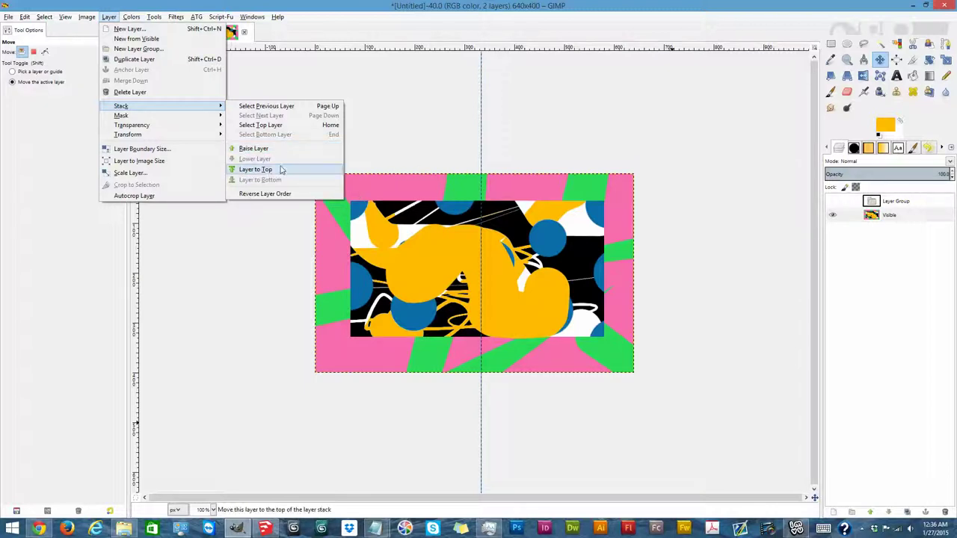
left_click(271, 171)
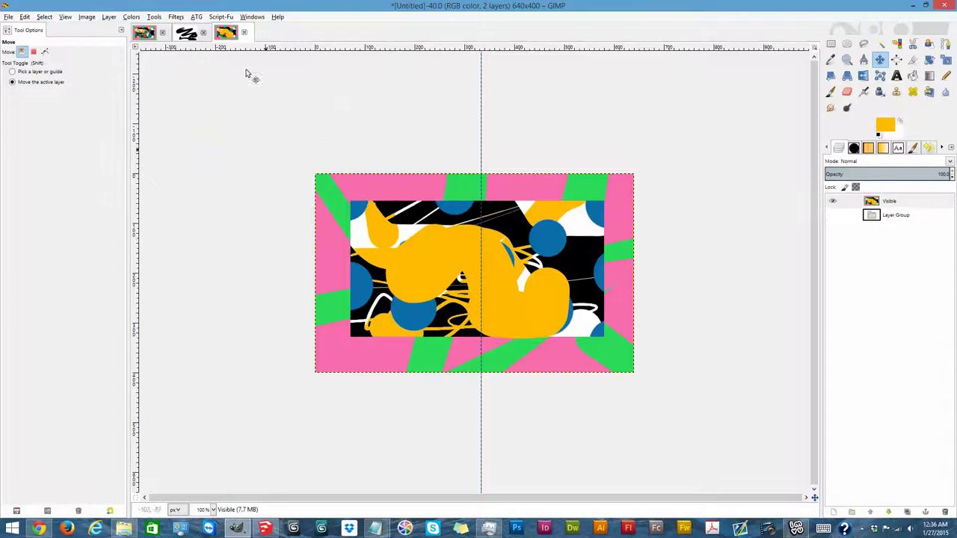
Step: Examine the Mask and Transparency commands and the alpha channel options available for the Visible layer
left_click(109, 17)
mouse_move(194, 106)
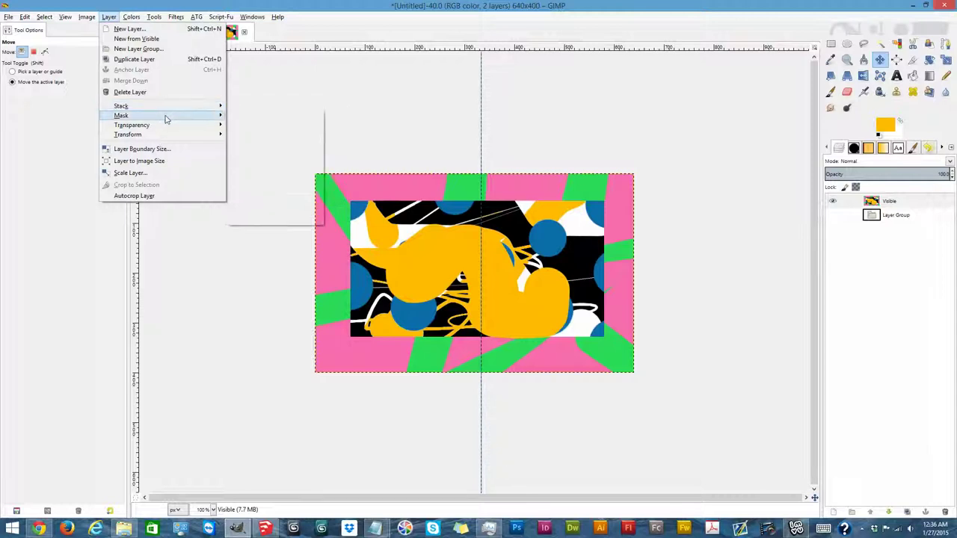
mouse_move(190, 137)
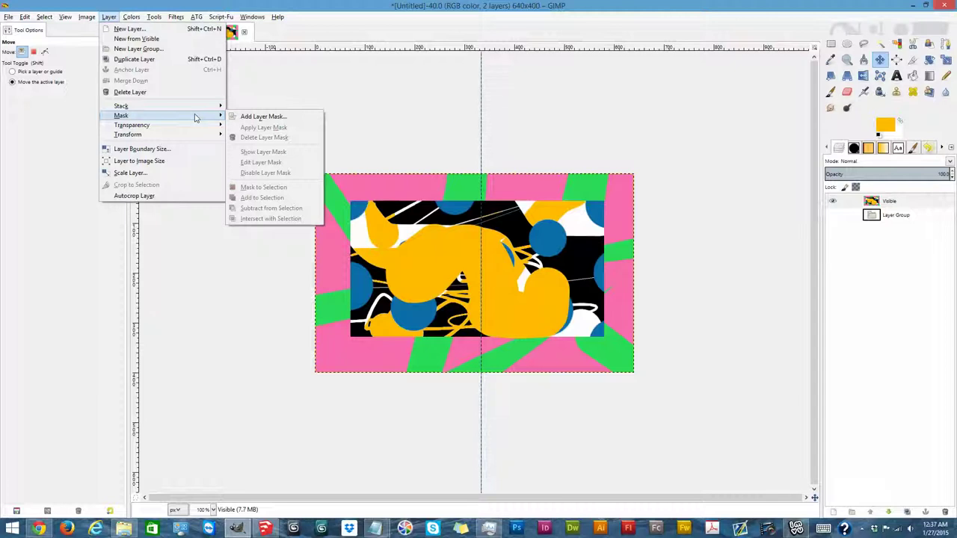
mouse_move(119, 127)
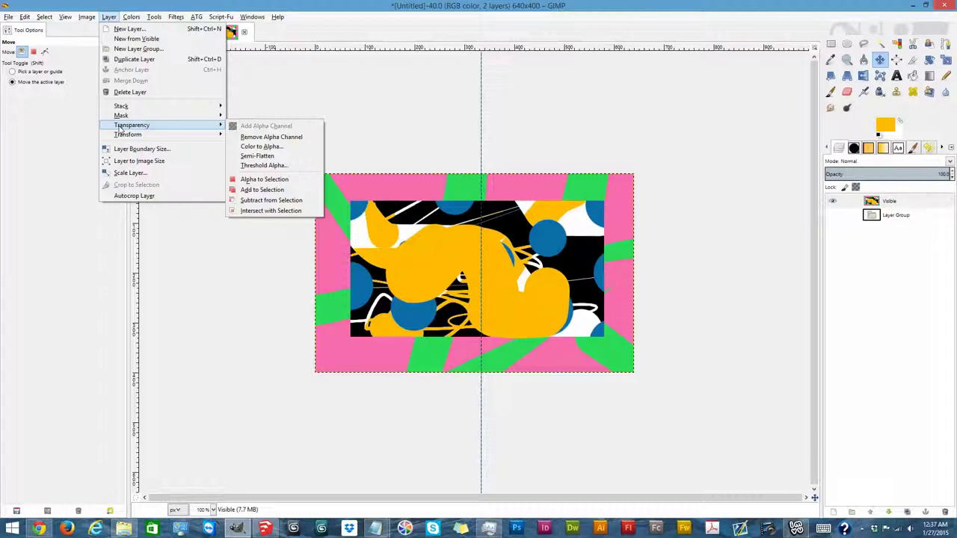
left_click(870, 217)
right_click(870, 203)
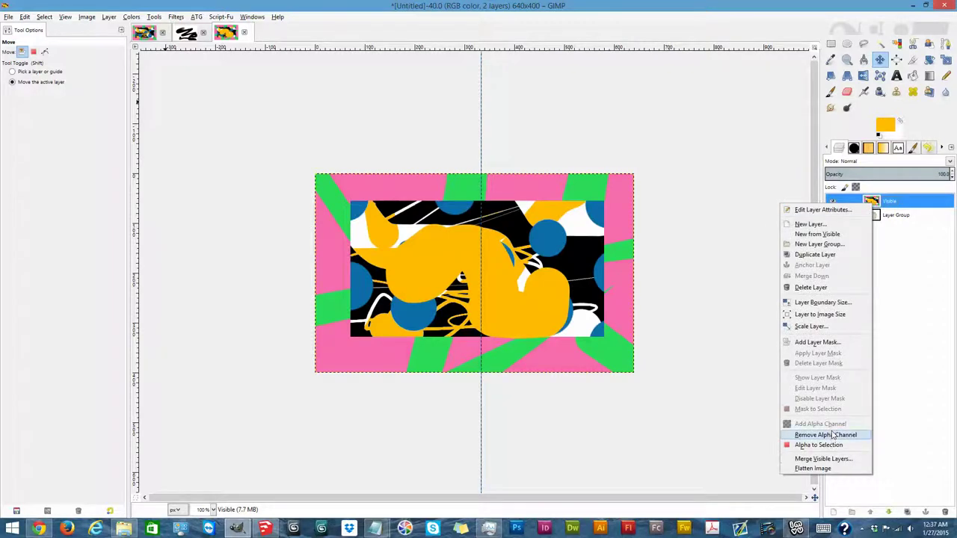
left_click(761, 330)
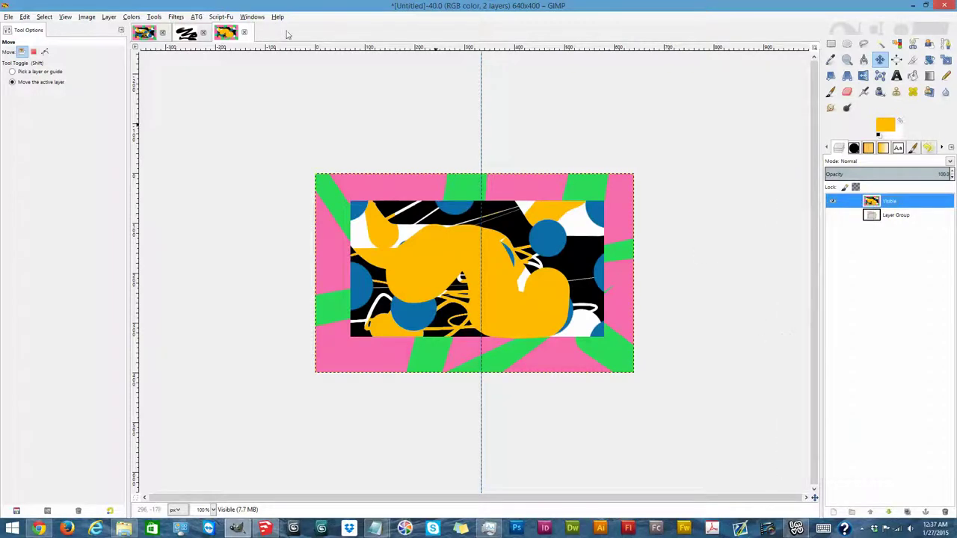
Step: Flip the Visible layer horizontally
left_click(133, 21)
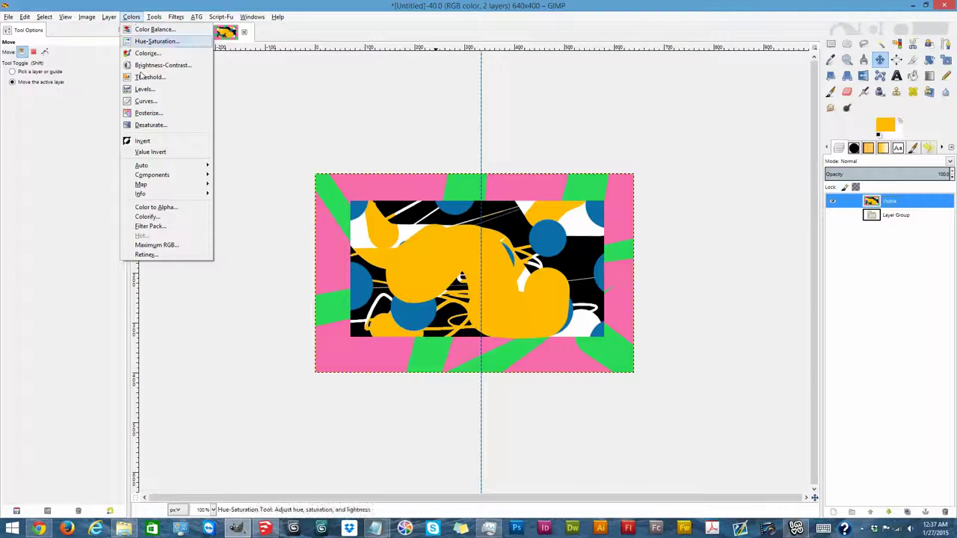
mouse_move(104, 20)
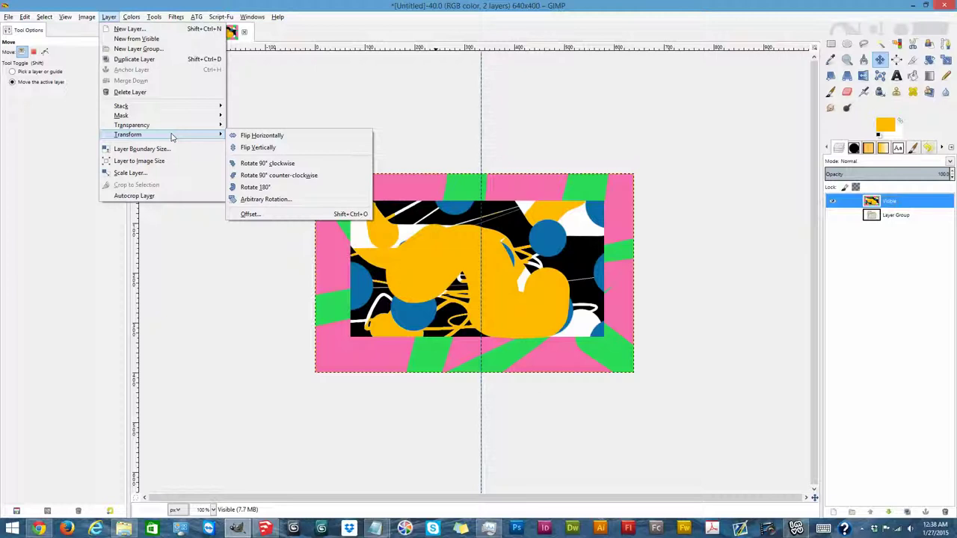
left_click(254, 139)
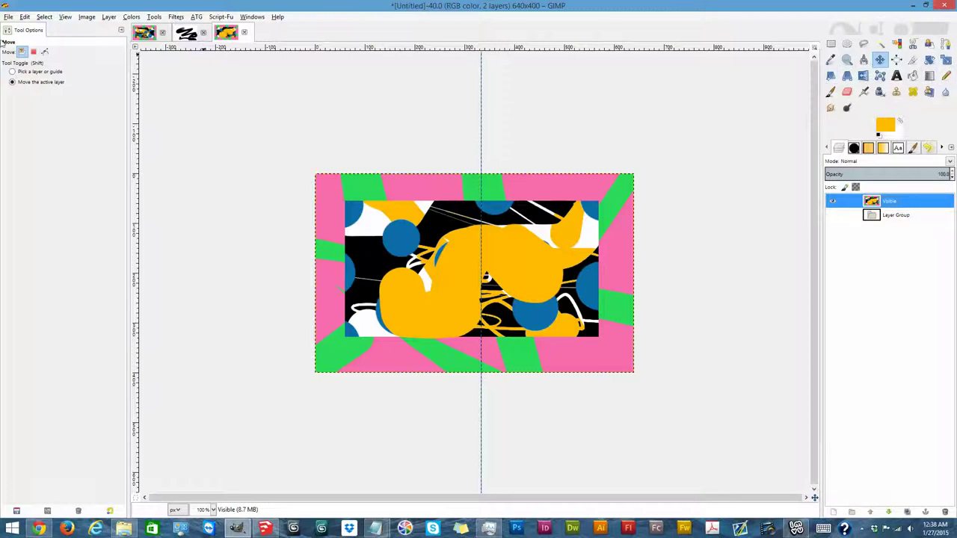
left_click(109, 17)
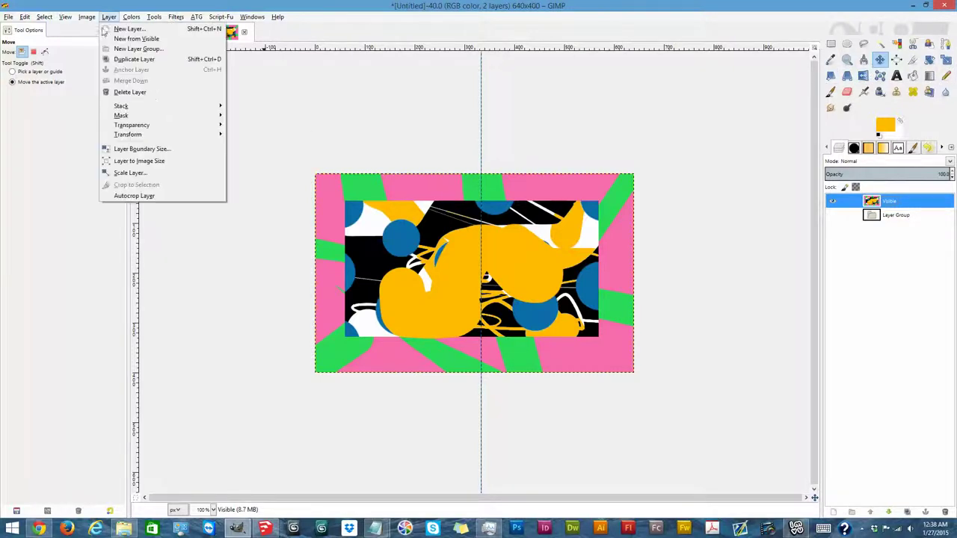
mouse_move(133, 135)
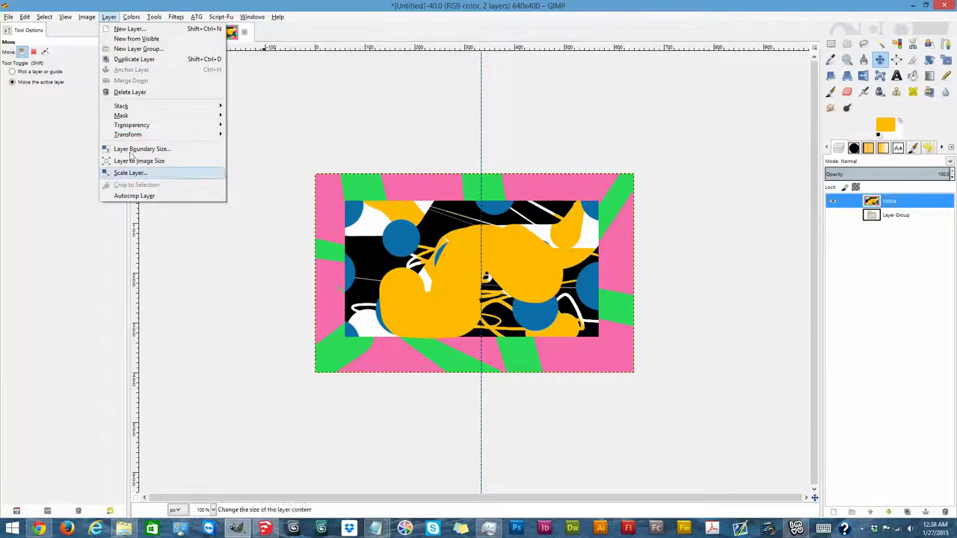
mouse_move(181, 138)
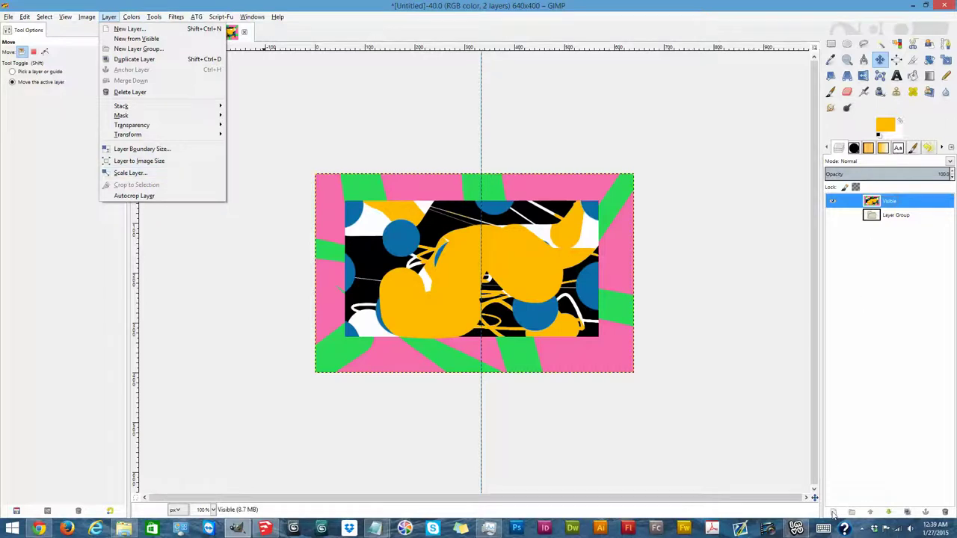
key("Escape")
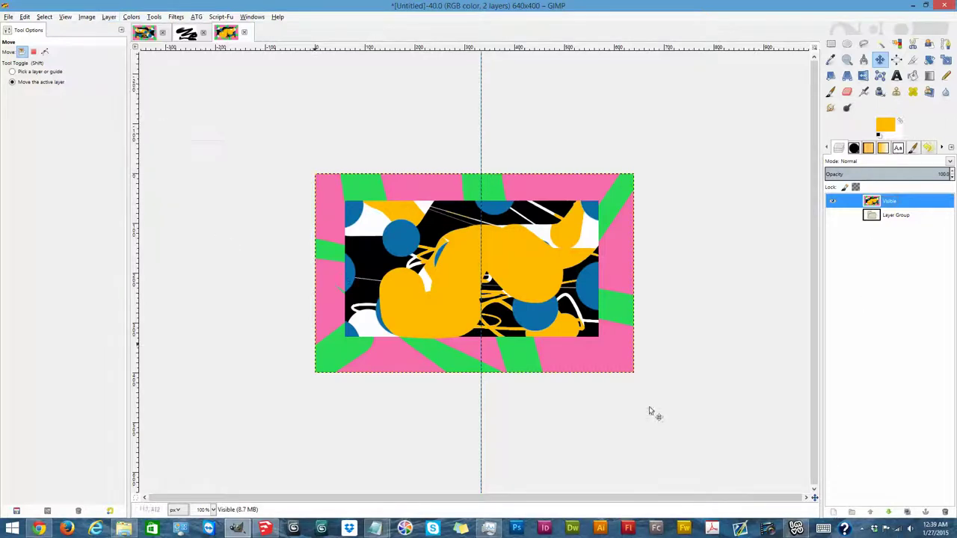
Step: Add a new transparent layer above the Visible layer, and swap the foreground and background colors
left_click(833, 511)
left_click(185, 262)
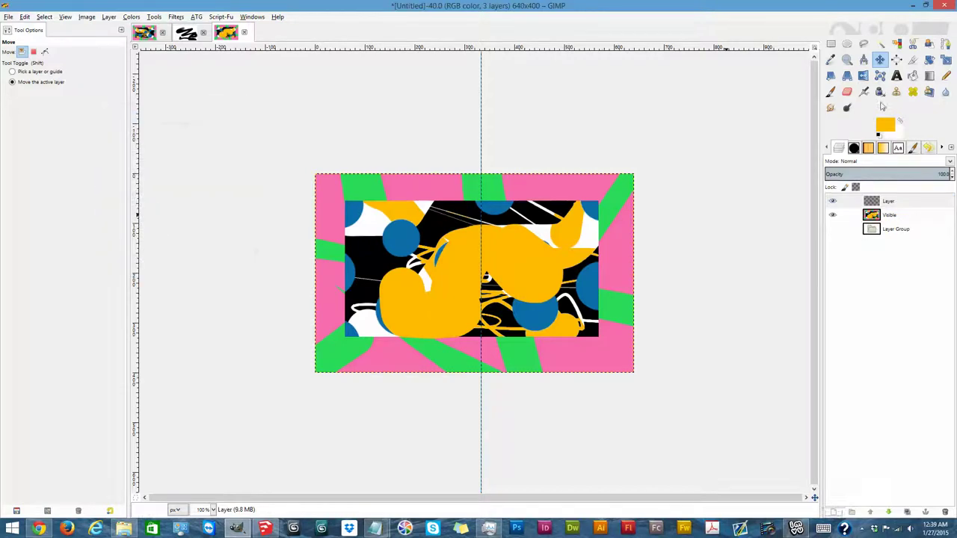
left_click(880, 75)
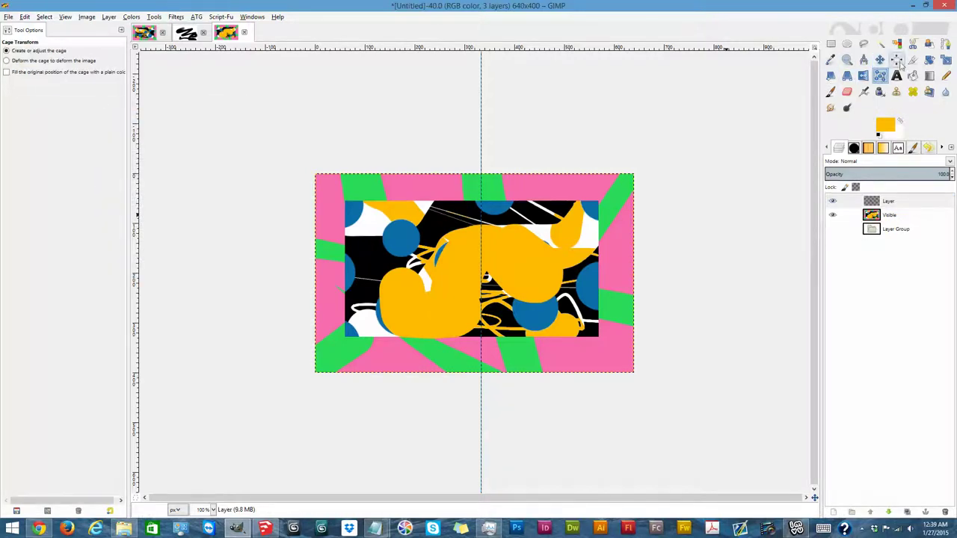
left_click(899, 121)
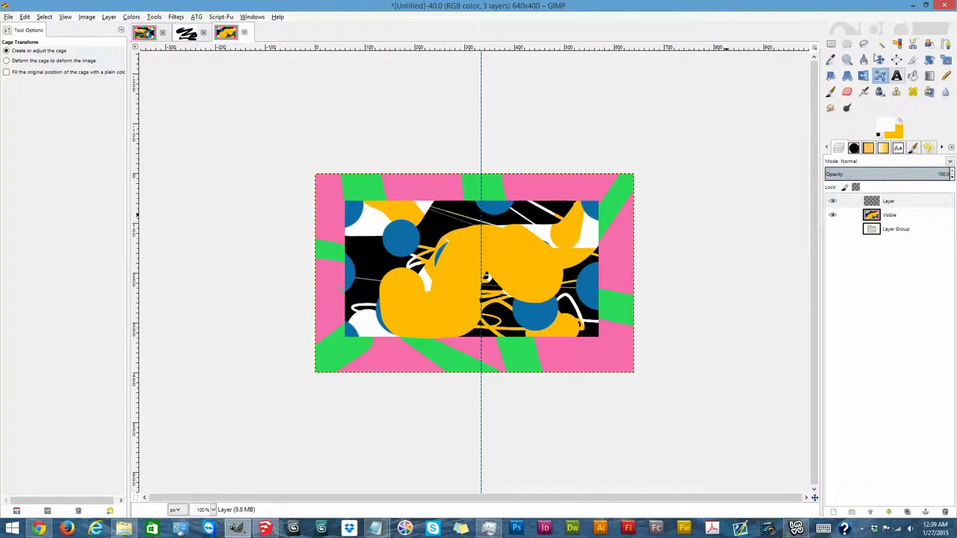
Step: Select a rectangle of about 78 × 104 px over the artwork and bucket-fill it with white on the new layer
left_click(913, 75)
left_click(830, 43)
mouse_move(415, 237)
left_mouse_down()
mouse_move(427, 276)
mouse_move(446, 275)
left_mouse_up()
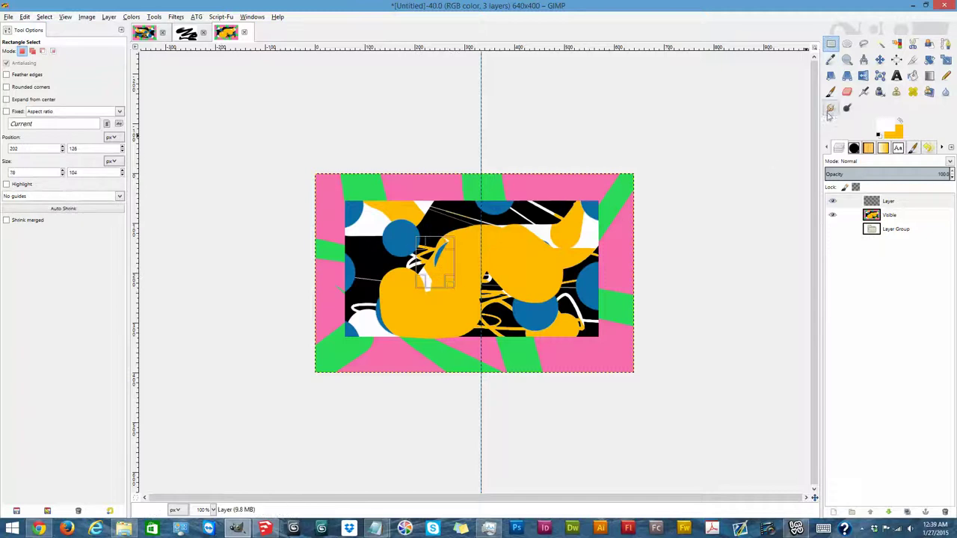
left_click(913, 76)
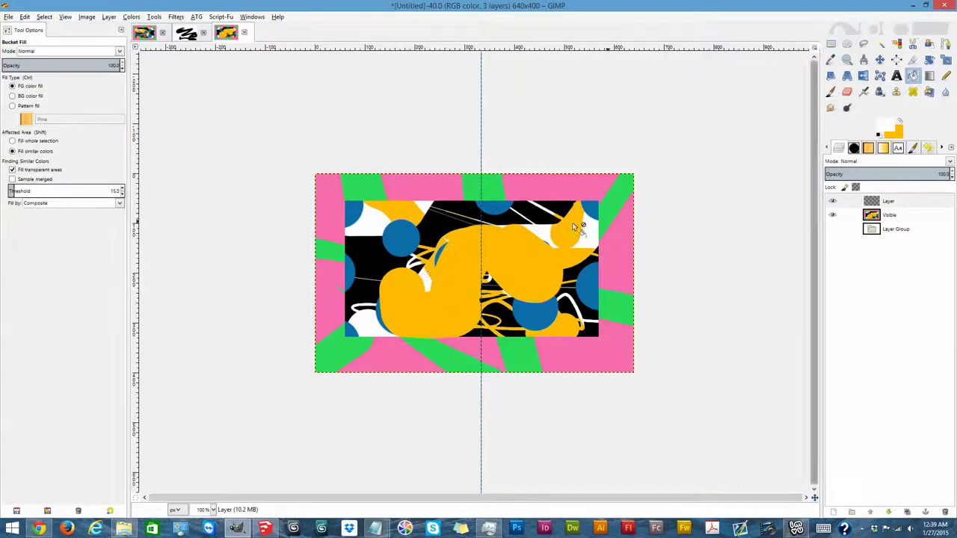
left_click(429, 263)
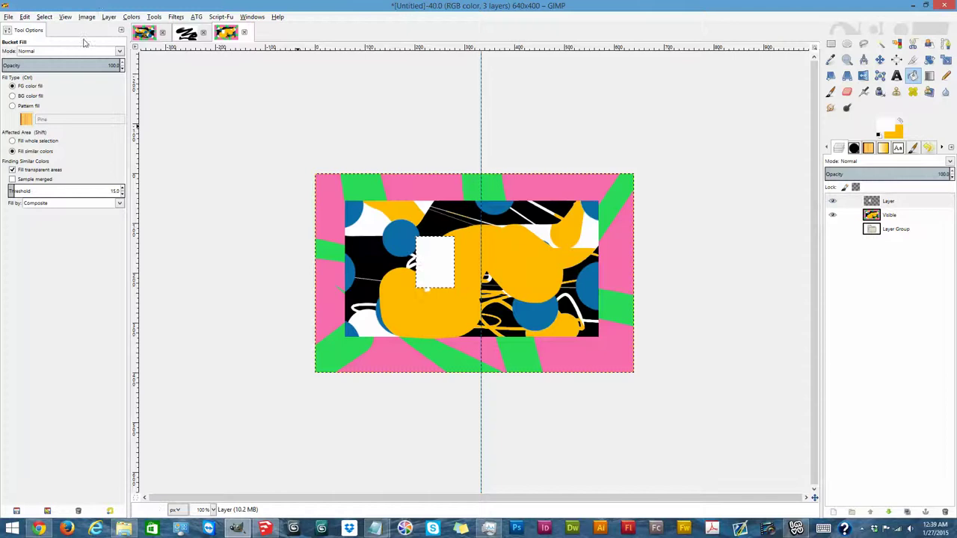
Step: Autocrop the new layer to its white rectangle and clear the rectangular selection
left_click(86, 17)
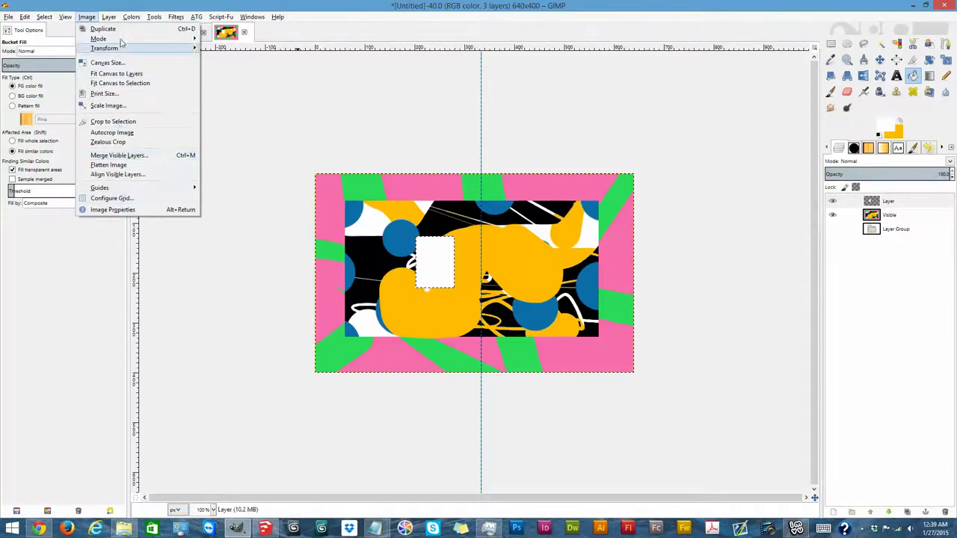
mouse_move(108, 16)
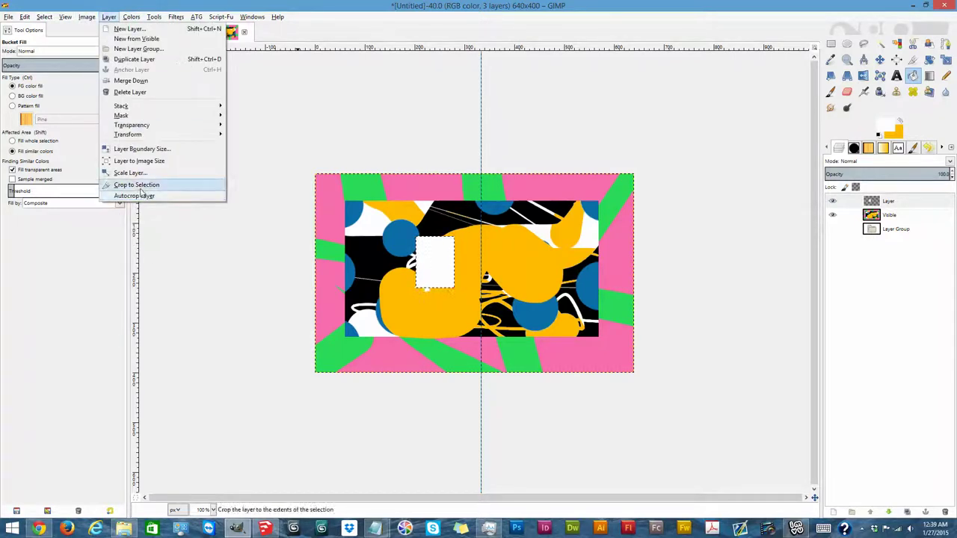
left_click(139, 196)
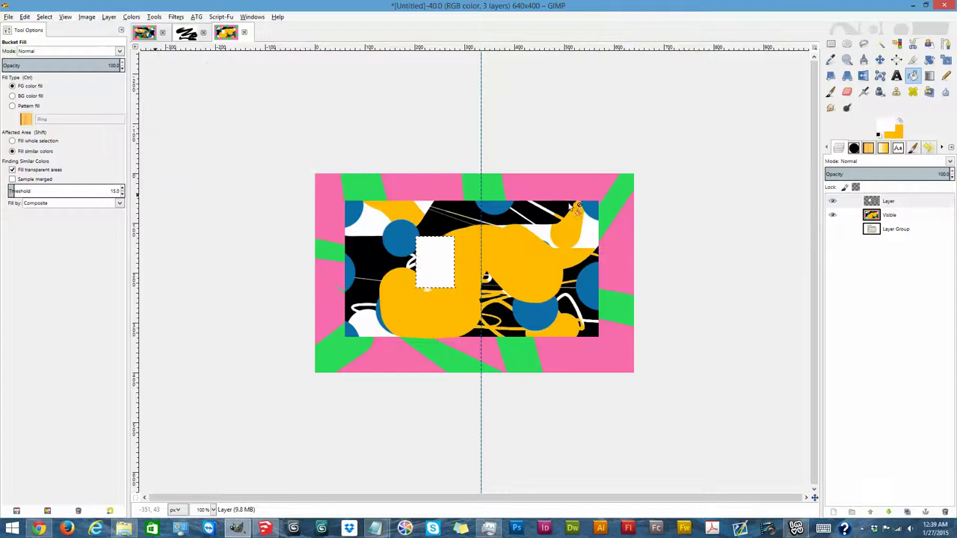
left_click(831, 43)
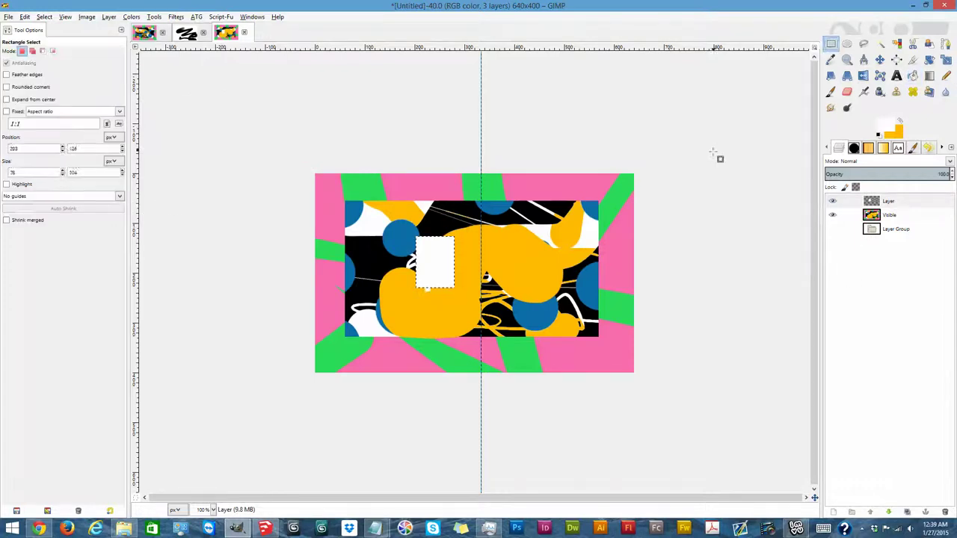
left_click(833, 203)
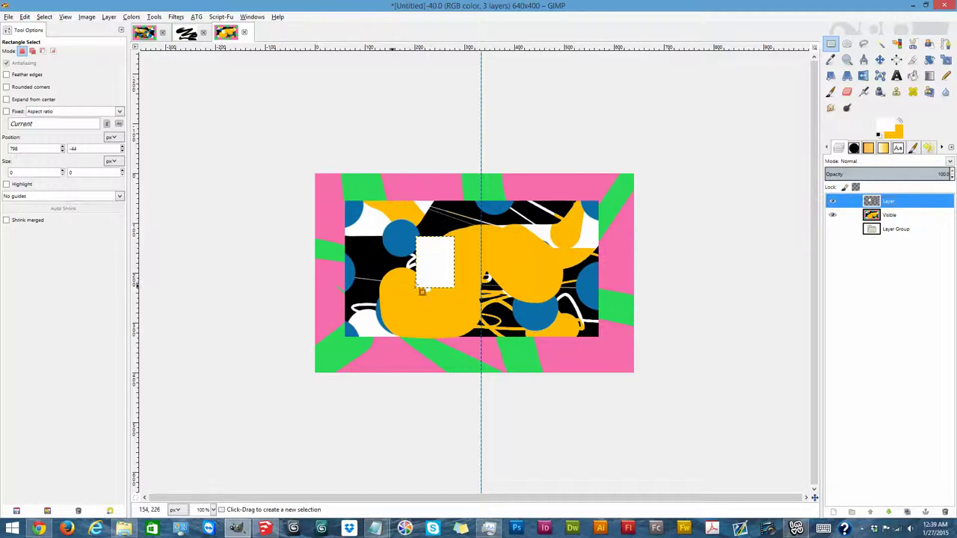
Step: Expand the white rectangle's layer boundary to the full image size, and toggle the layer's visibility off and on
left_click(107, 16)
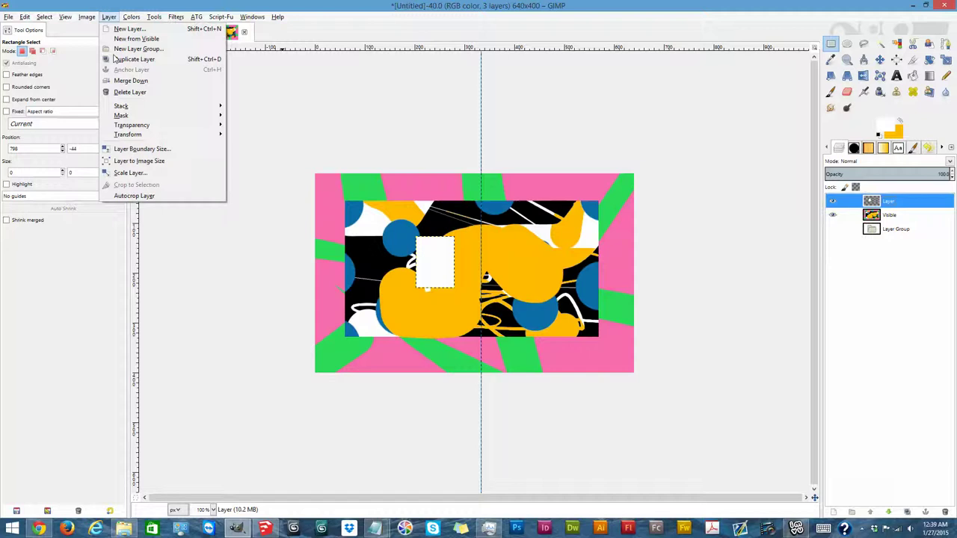
left_click(155, 167)
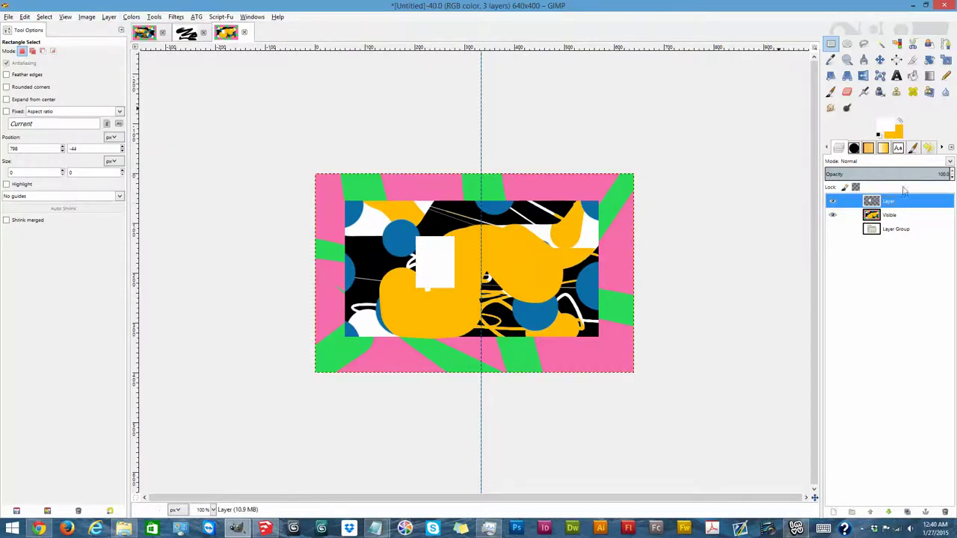
left_click(832, 201)
left_click(833, 201)
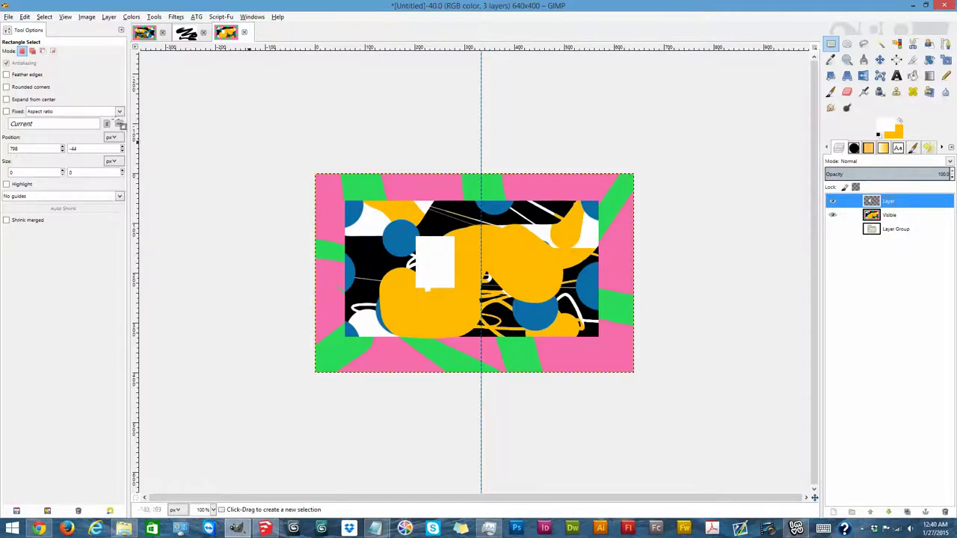
Step: Scale the white rectangle's layer down to 258 × 161 px with Cubic interpolation
left_click(130, 17)
mouse_move(109, 17)
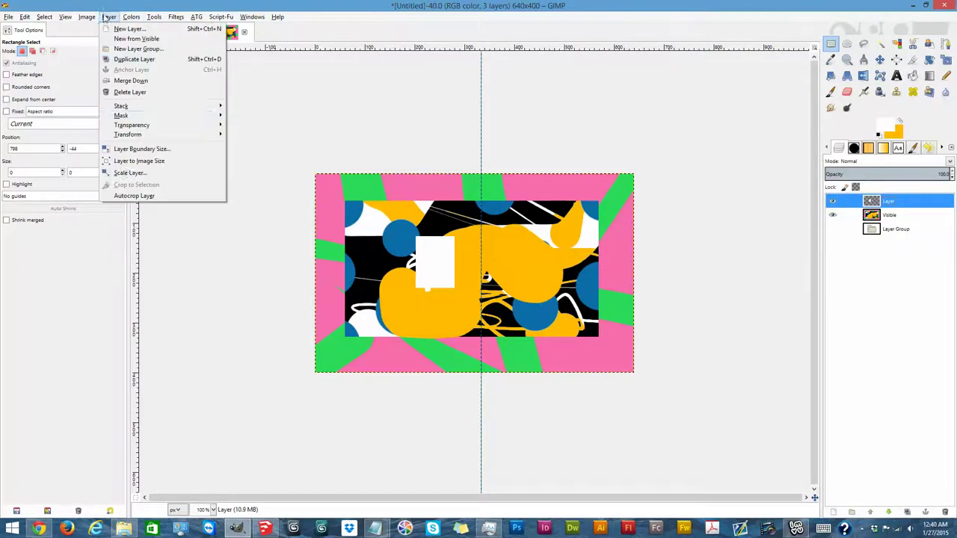
left_click(123, 172)
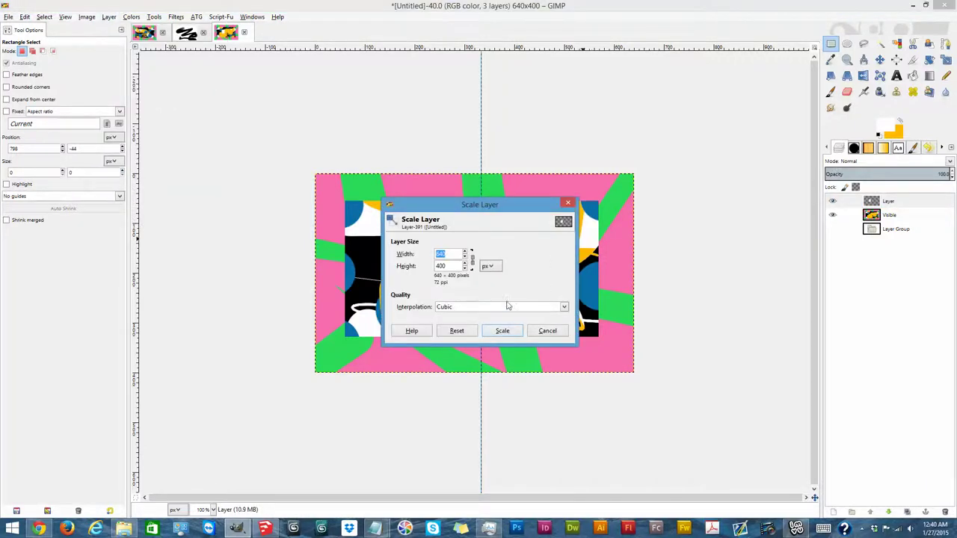
left_click(465, 269)
left_click(464, 269)
left_click_drag(479, 204, 686, 270)
left_click(671, 334)
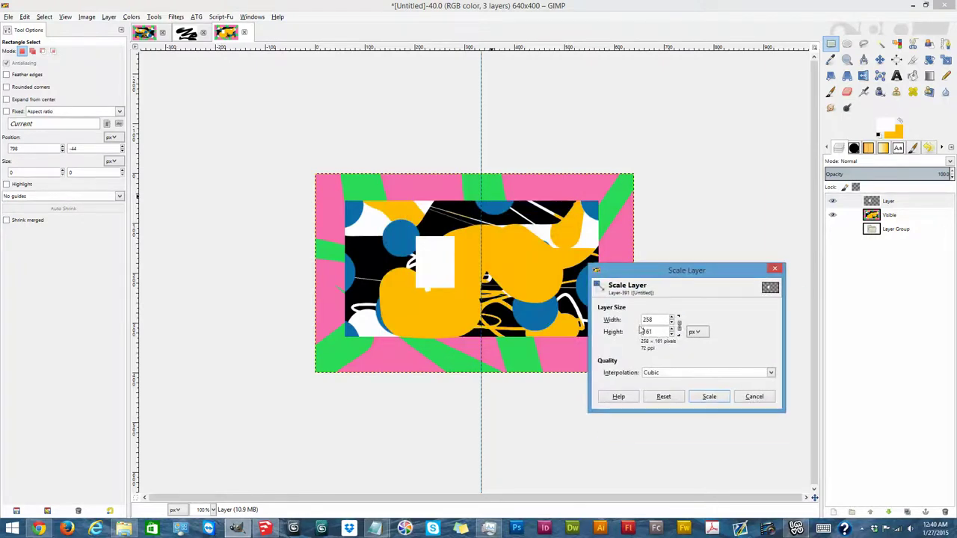
left_click(707, 396)
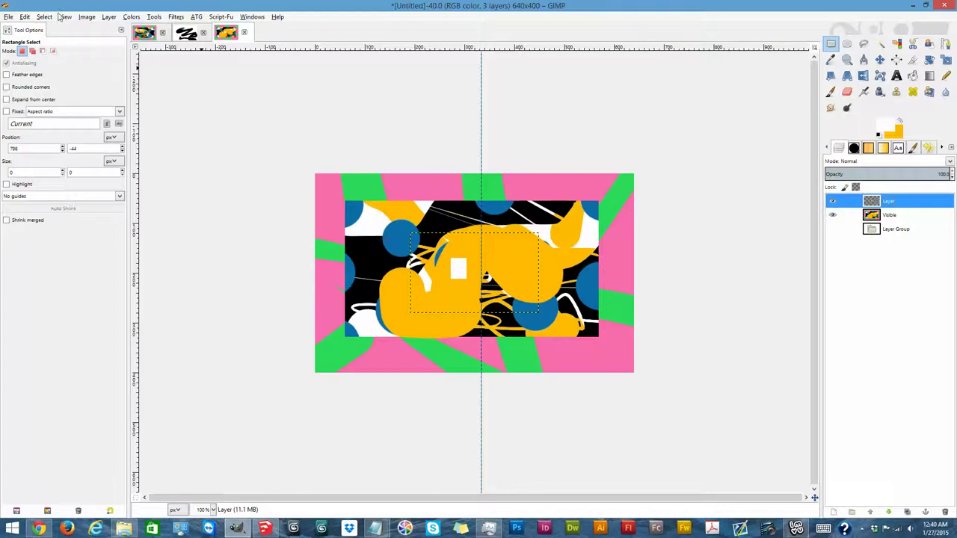
Step: Autocrop the scaled layer to the small white rectangle
left_click(132, 16)
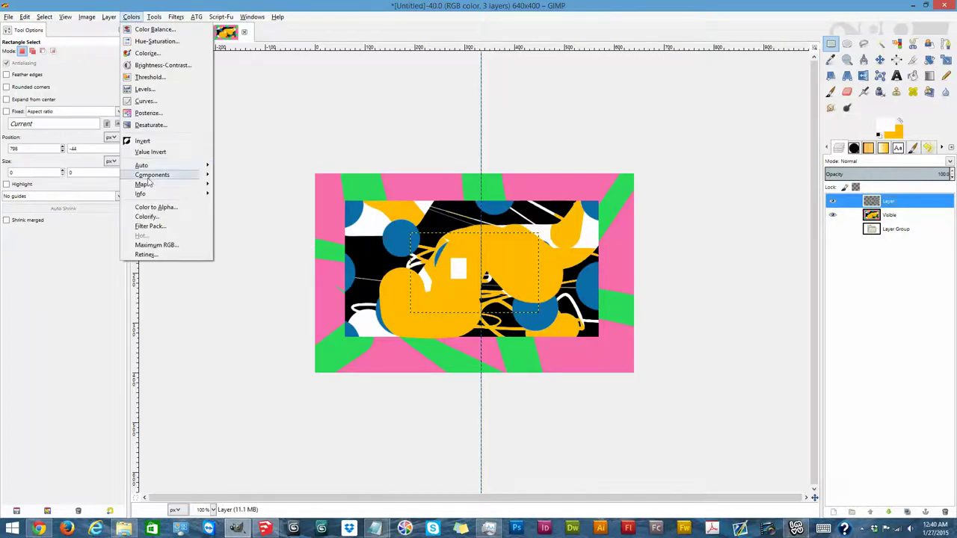
mouse_move(108, 16)
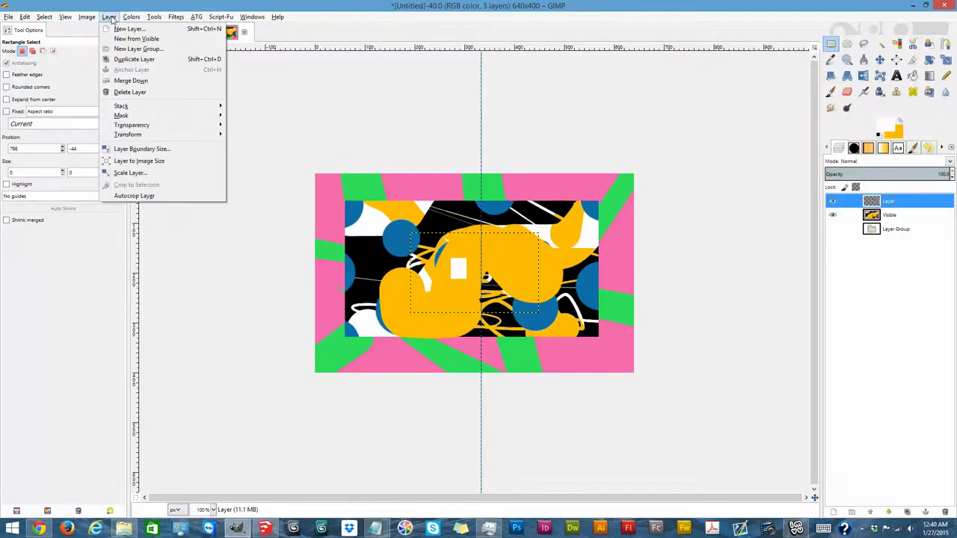
left_click(155, 198)
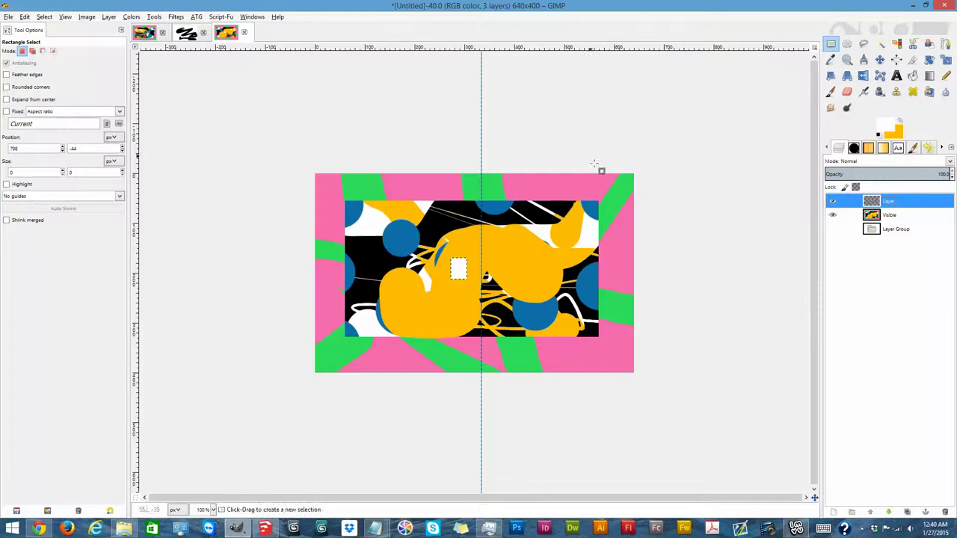
left_click(109, 18)
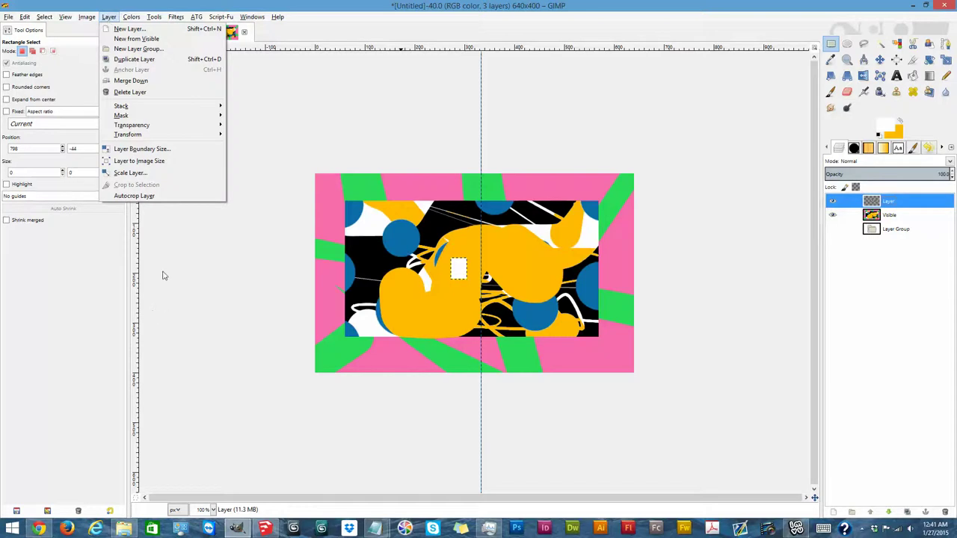
left_click(203, 267)
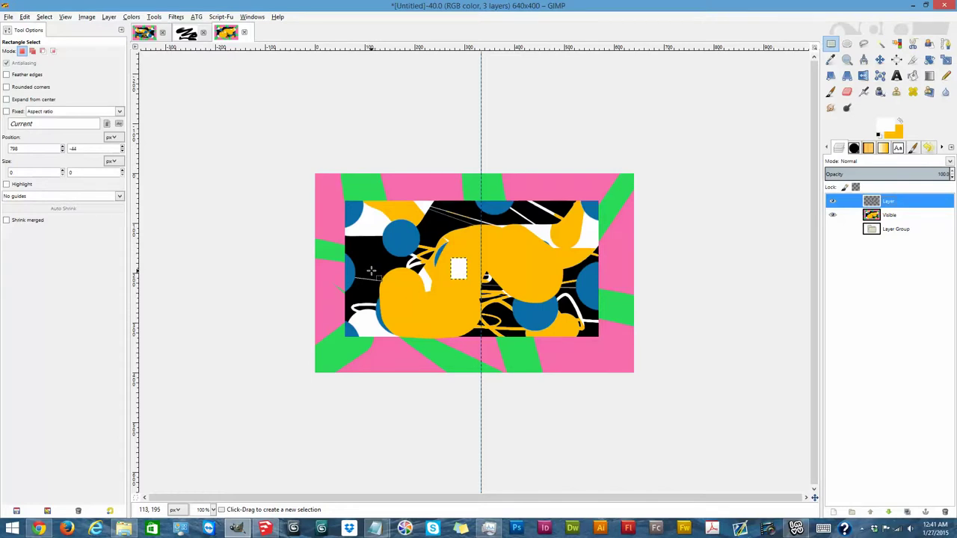
left_click(795, 528)
left_click(795, 528)
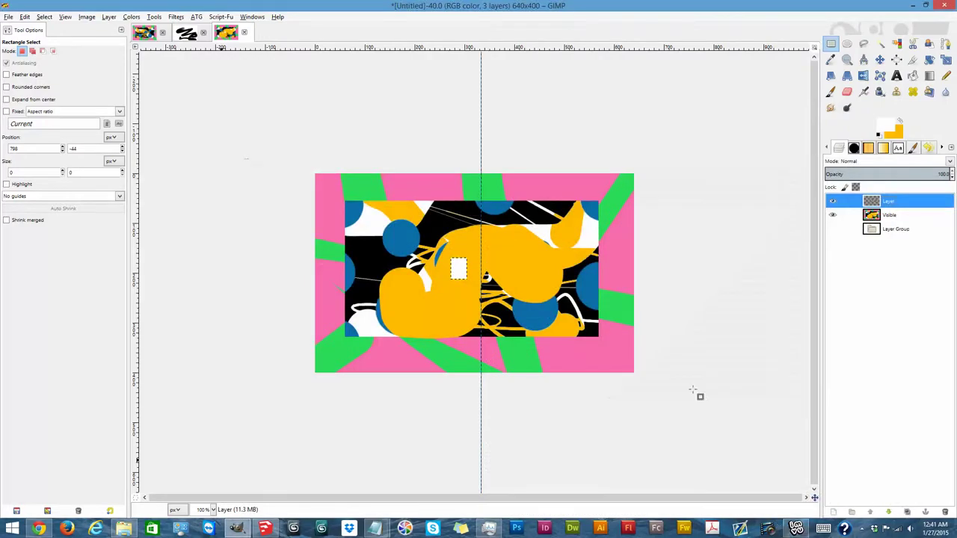